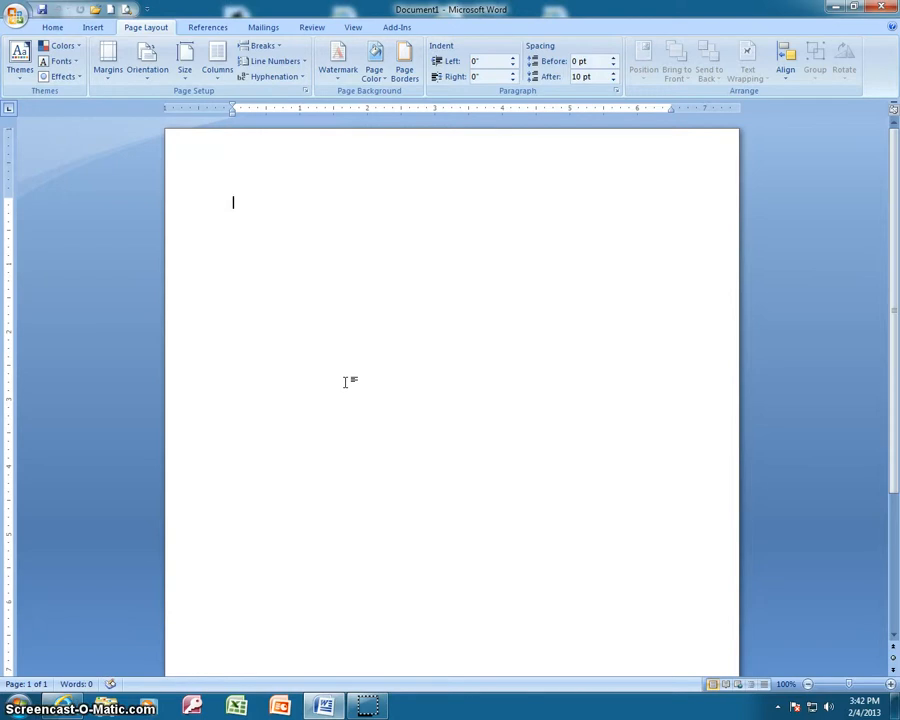
- Open the Diet document from the Word Lesson 5 folder inside 2007 > Word > Word on the BUSED (V:) drive
{"action": "left_click", "coordinate": [16, 12]}
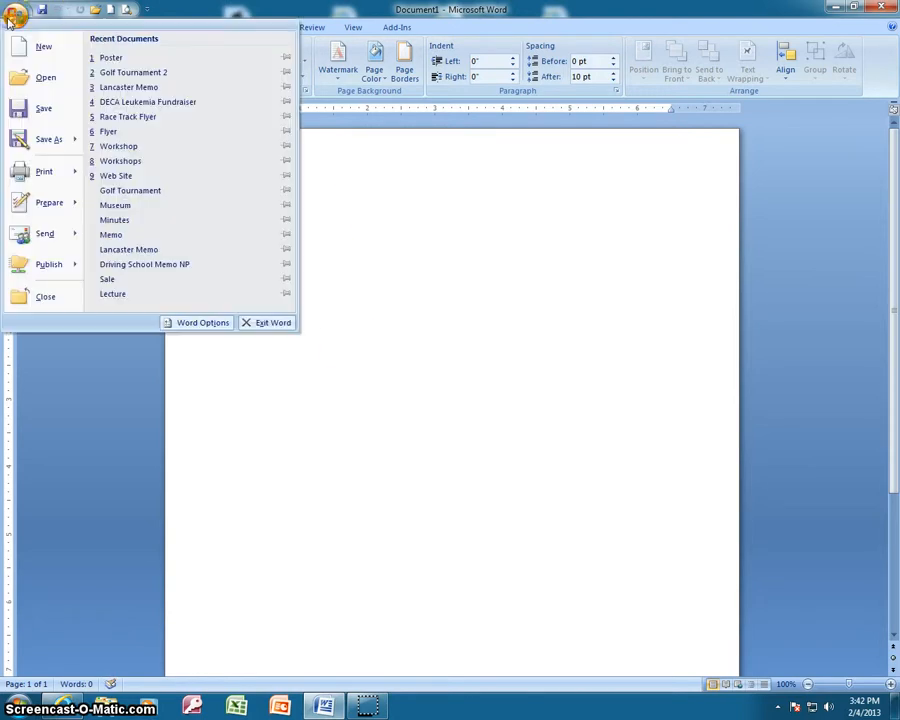
{"action": "left_click", "coordinate": [29, 88]}
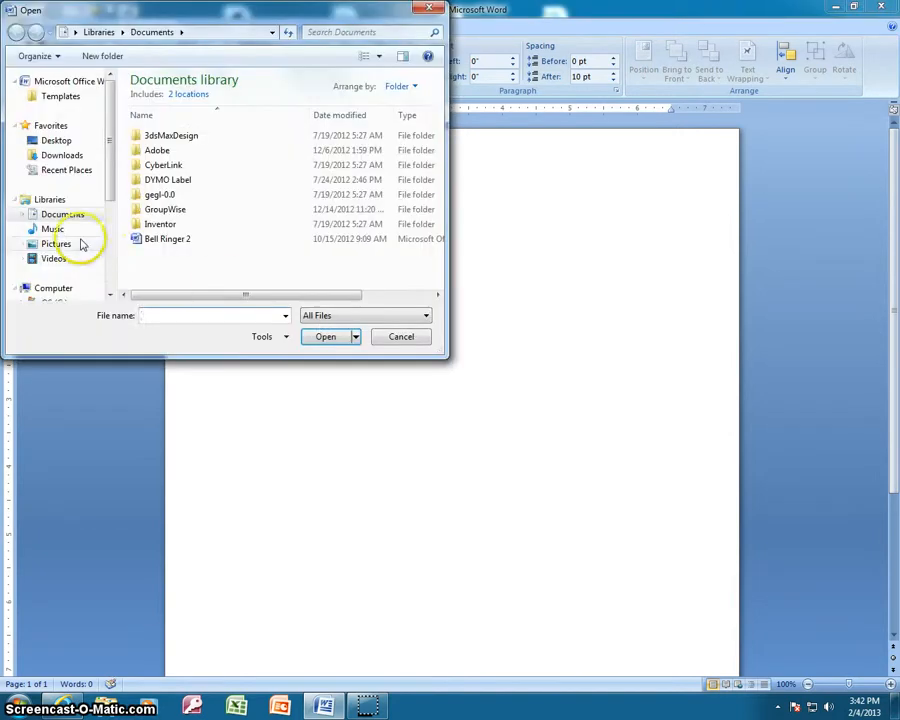
{"action": "left_click", "coordinate": [107, 199]}
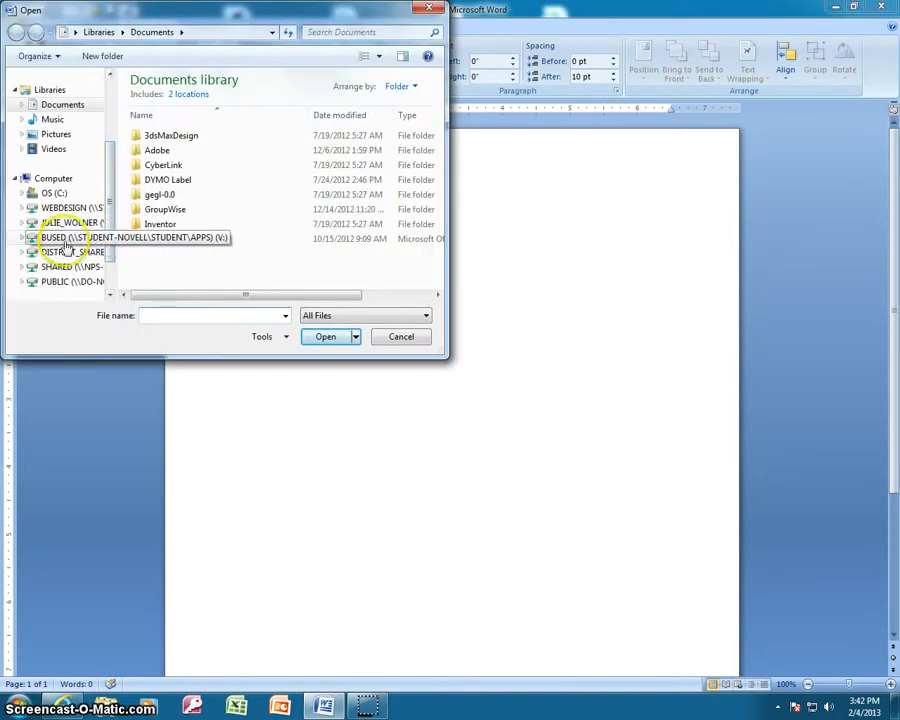
{"action": "left_click", "coordinate": [62, 238]}
{"action": "double_click", "coordinate": [140, 96]}
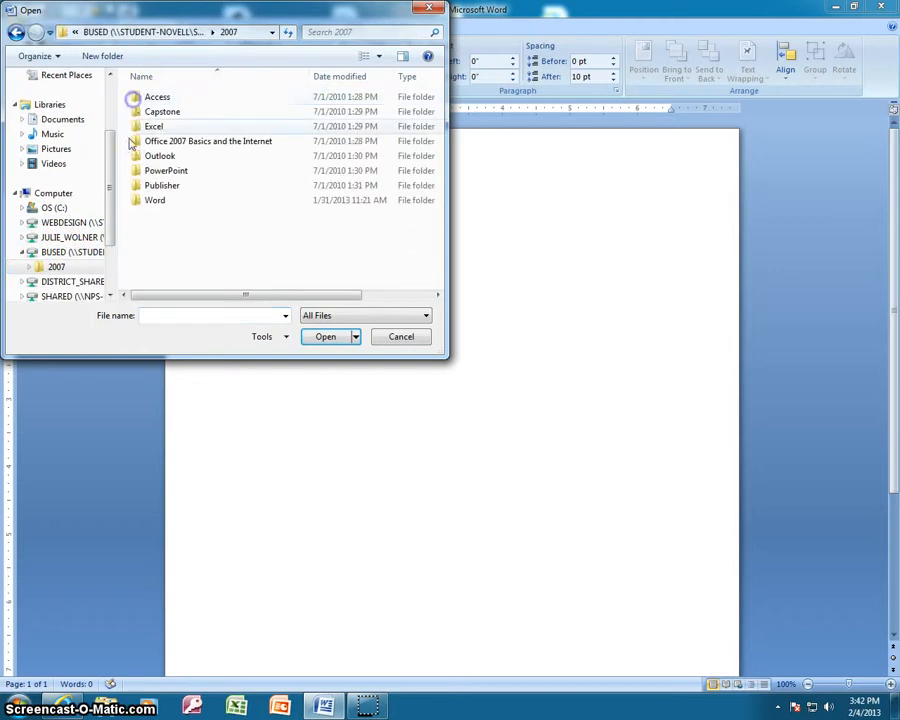
{"action": "double_click", "coordinate": [137, 200]}
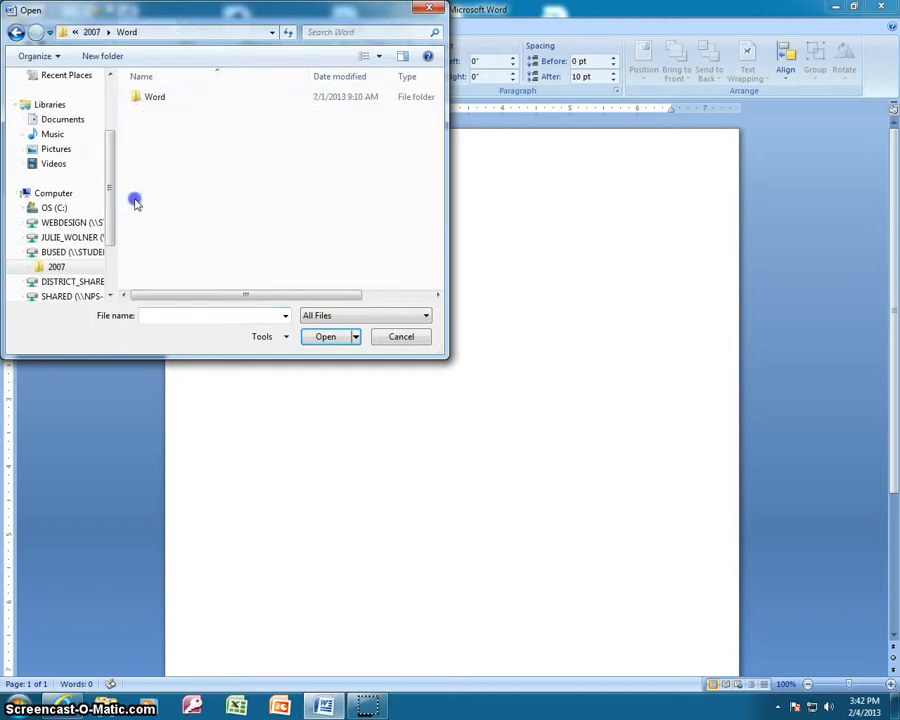
{"action": "double_click", "coordinate": [136, 96]}
{"action": "double_click", "coordinate": [135, 156]}
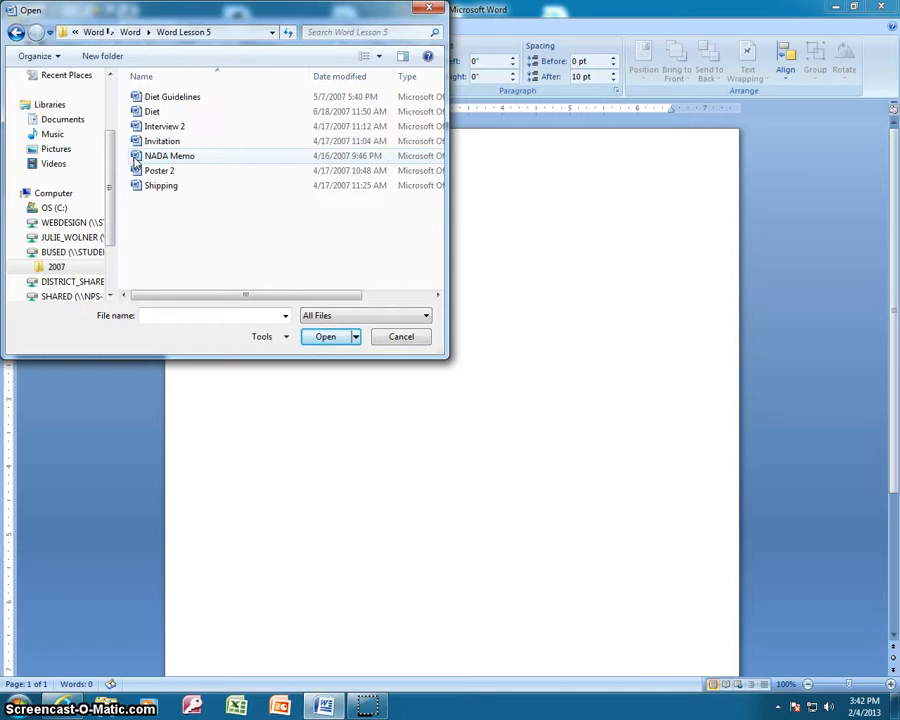
{"action": "left_click", "coordinate": [150, 111]}
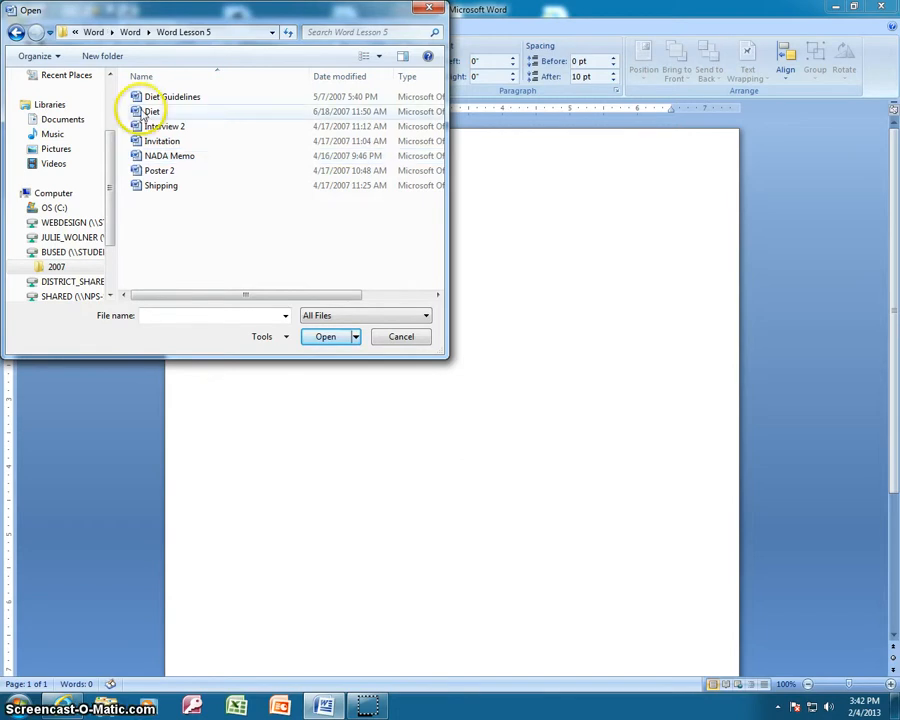
{"action": "left_click", "coordinate": [327, 338]}
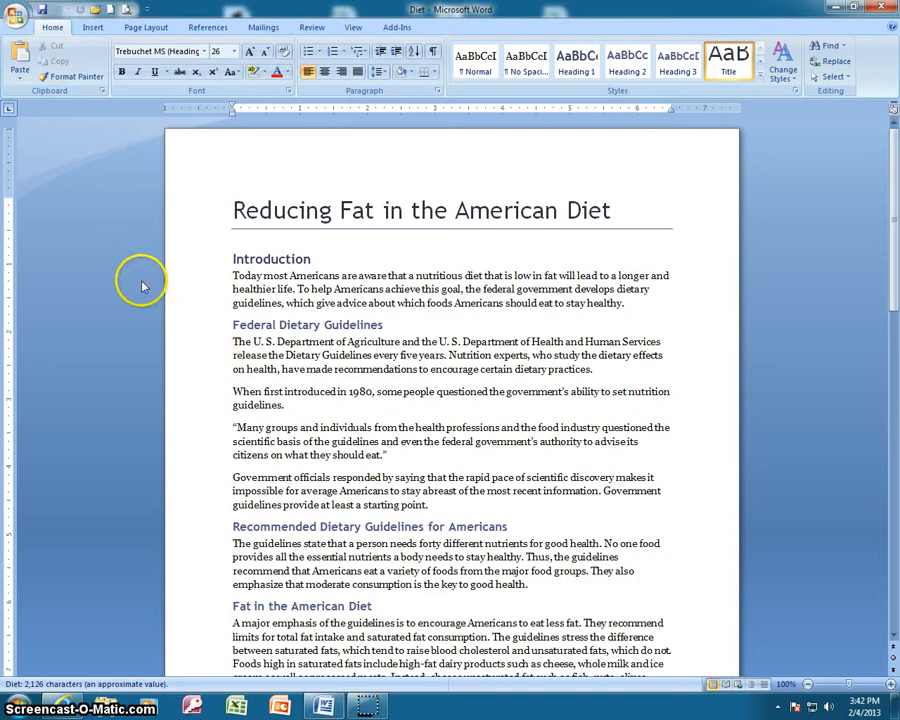
- Start saving a copy of the document and browse to Computer Apps Videos > Word on the personal network drive (U:)
{"action": "left_click", "coordinate": [15, 15]}
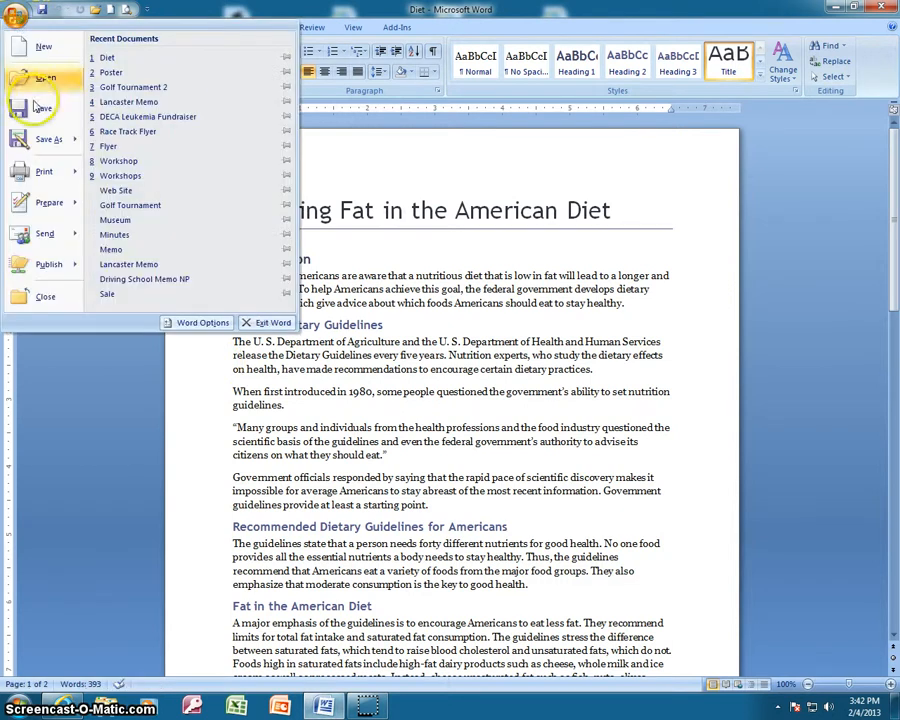
{"action": "mouse_move", "coordinate": [52, 138]}
{"action": "left_click", "coordinate": [128, 66]}
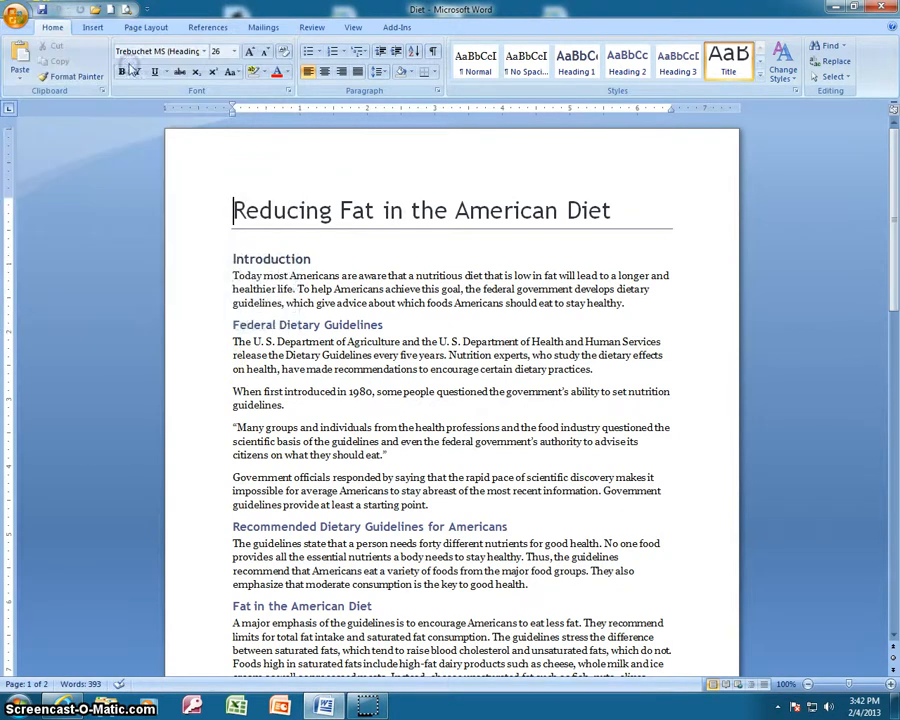
{"action": "scroll", "coordinate": [260, 400], "scroll_direction": "down", "scroll_amount": 3}
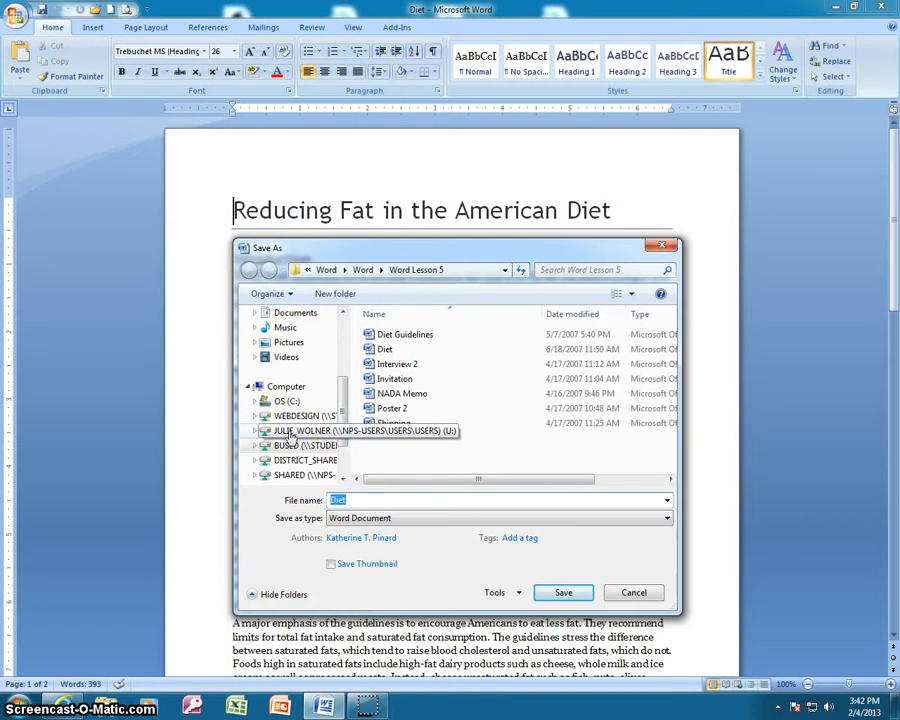
{"action": "left_click", "coordinate": [290, 435]}
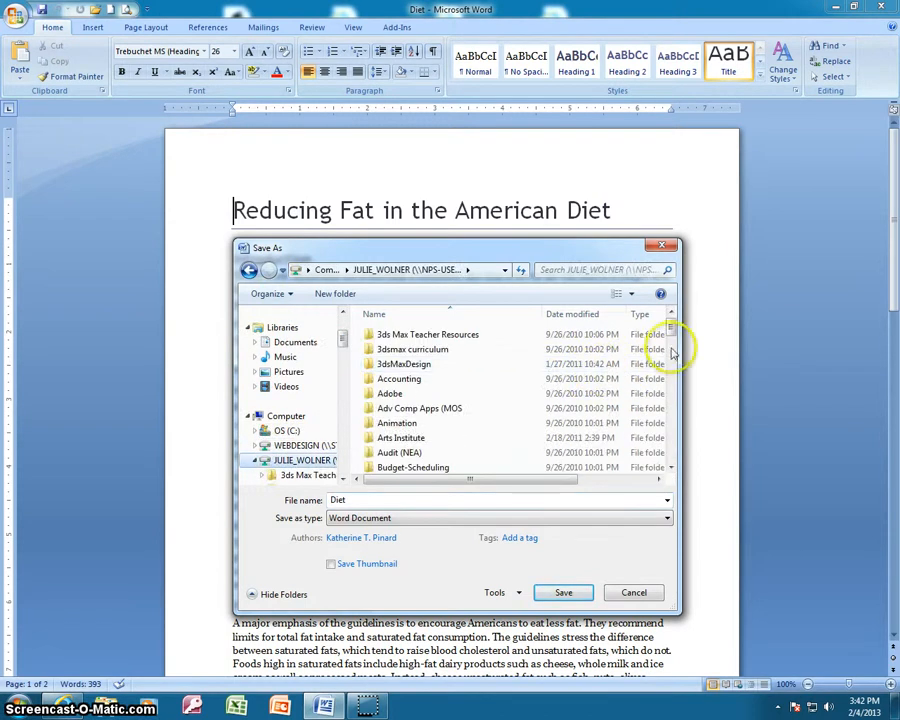
{"action": "left_click_drag", "start_coordinate": [671, 322], "coordinate": [669, 342]}
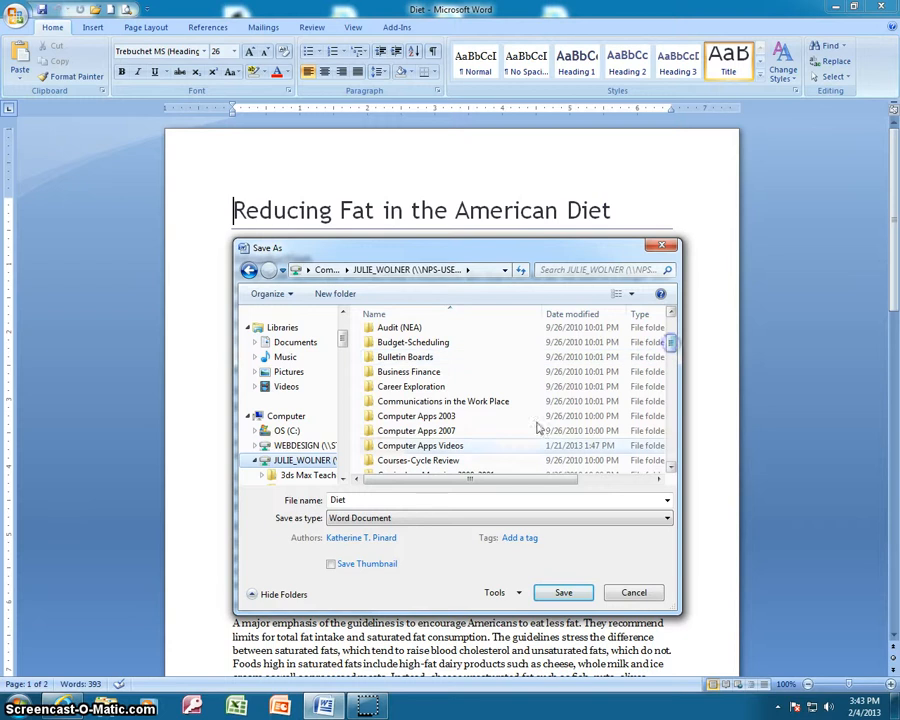
{"action": "left_click", "coordinate": [360, 445]}
{"action": "double_click", "coordinate": [366, 445]}
{"action": "left_click", "coordinate": [372, 337]}
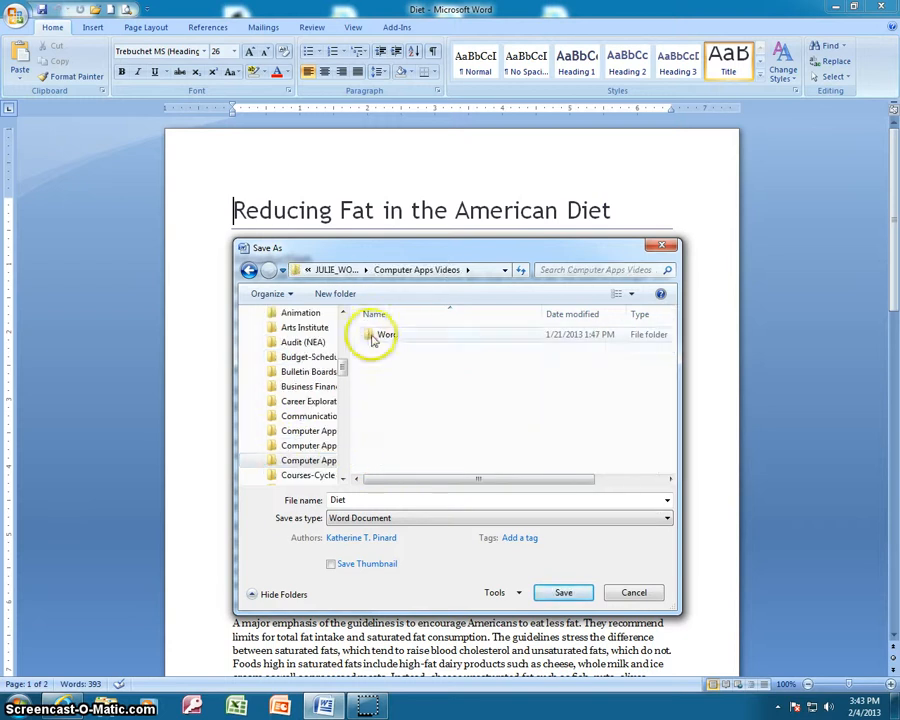
{"action": "double_click", "coordinate": [372, 337]}
- Name the copy "American Diet jw" and save it as a Word document
{"action": "left_click", "coordinate": [369, 502]}
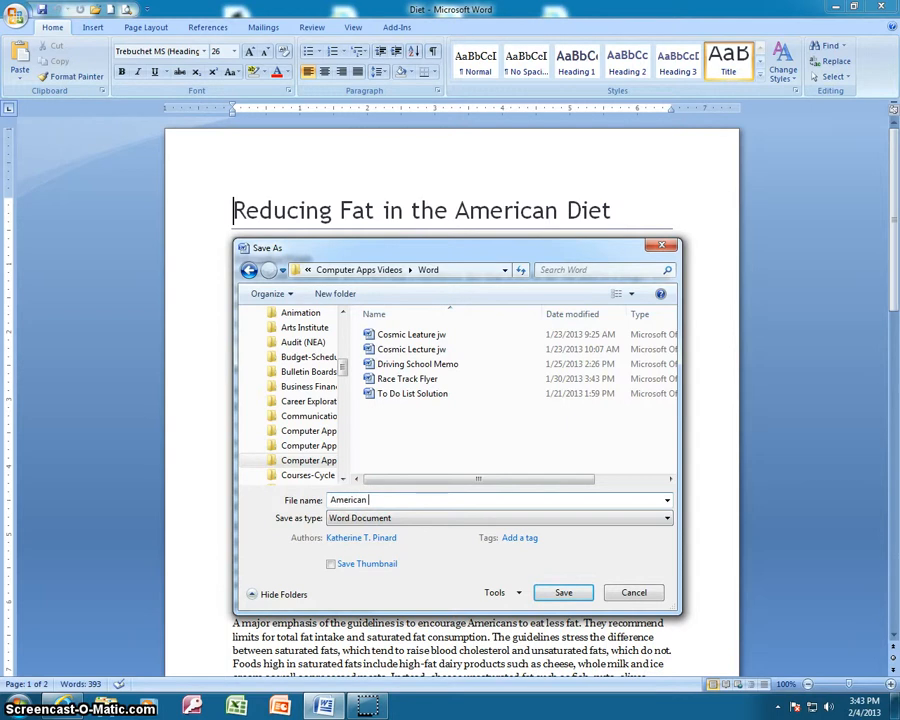
{"action": "type", "text": "American Diet jw"}
{"action": "left_click", "coordinate": [563, 594]}
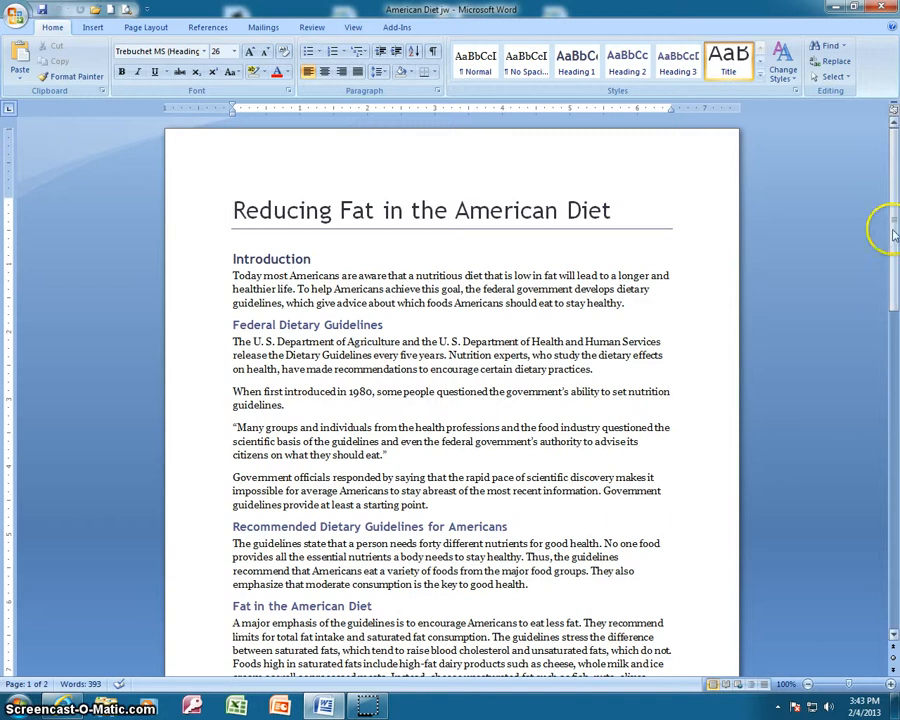
- Toggle the ruler off and back on, and check the ruler's display option
{"action": "left_click", "coordinate": [893, 113]}
{"action": "left_click", "coordinate": [893, 113]}
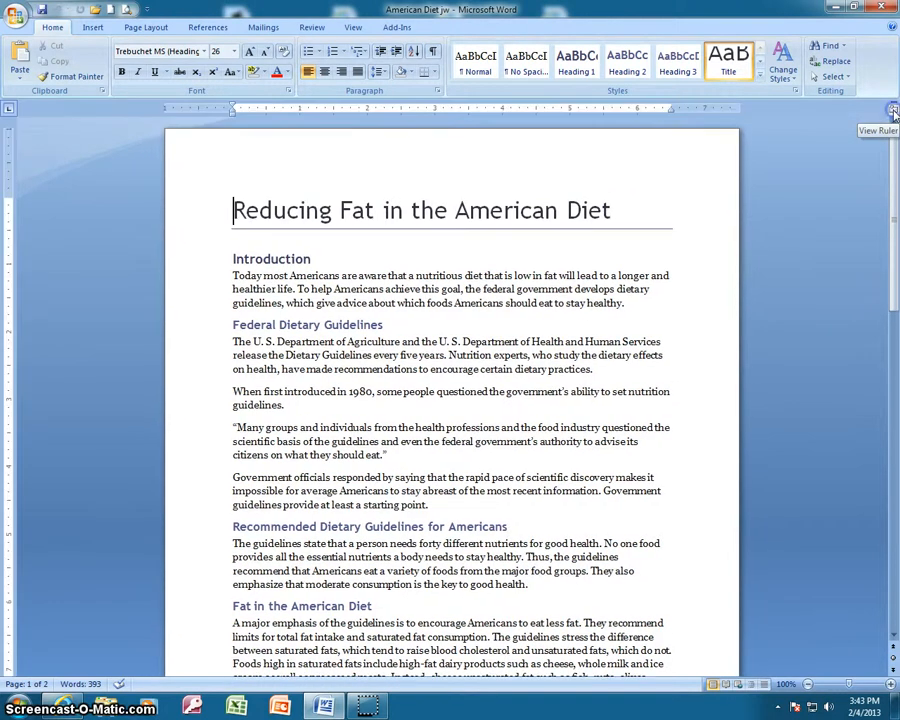
{"action": "left_click", "coordinate": [352, 27]}
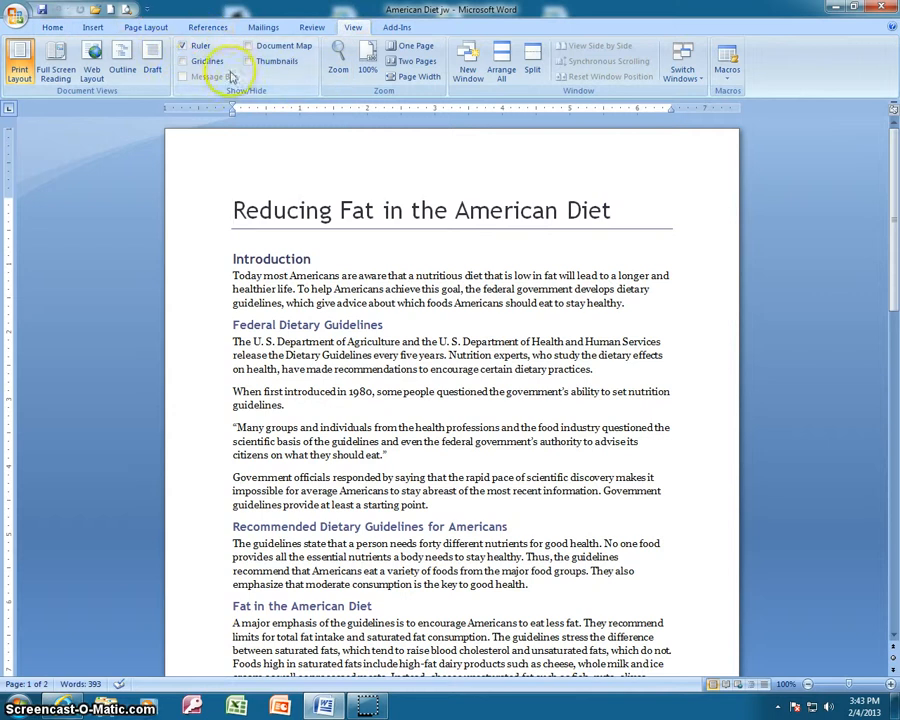
{"action": "left_click", "coordinate": [52, 27]}
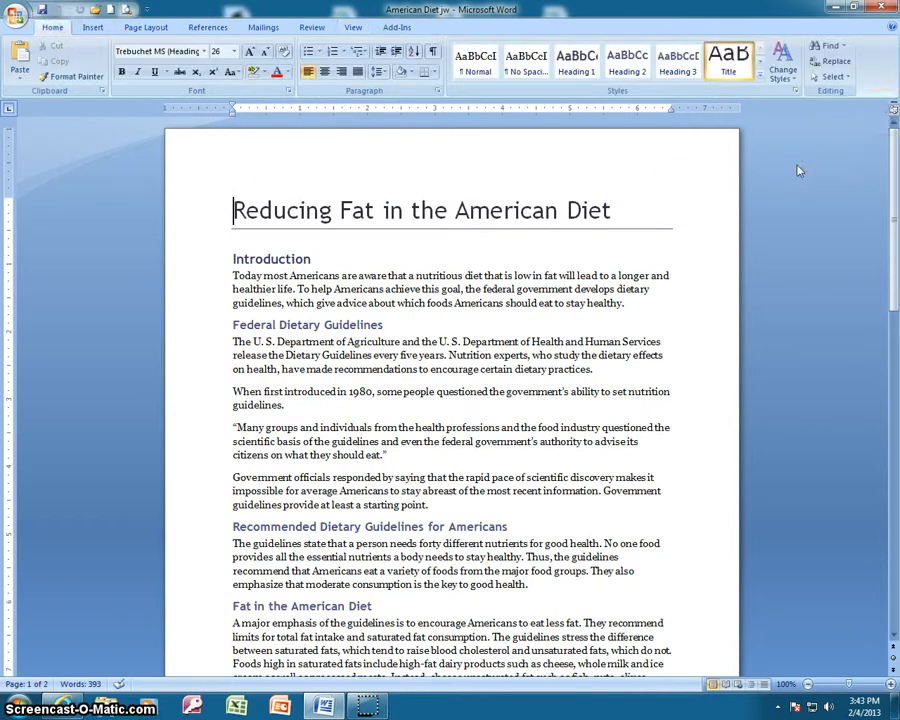
- Set a custom top page margin of 0.7" for the whole document
{"action": "left_click", "coordinate": [148, 28]}
{"action": "left_click", "coordinate": [108, 72]}
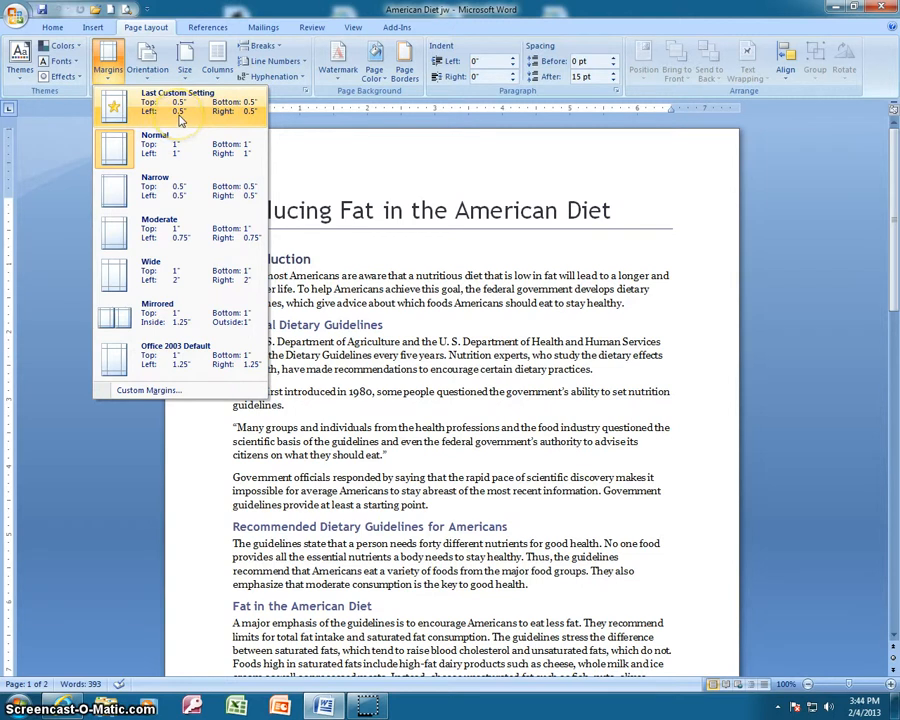
{"action": "left_click", "coordinate": [141, 395]}
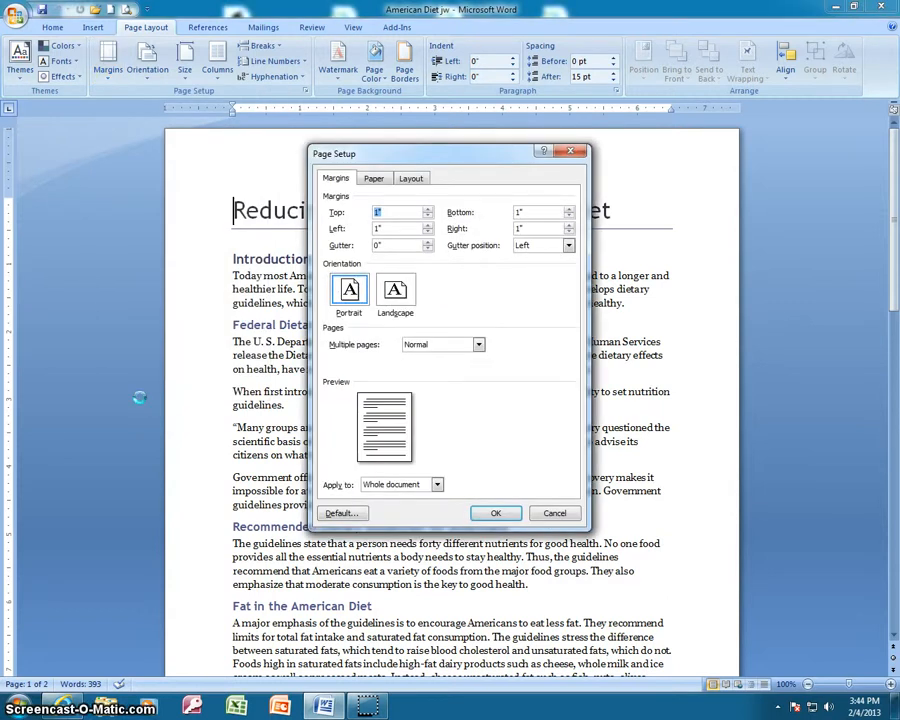
{"action": "left_click", "coordinate": [427, 217]}
{"action": "left_click", "coordinate": [427, 217]}
{"action": "left_click", "coordinate": [427, 217]}
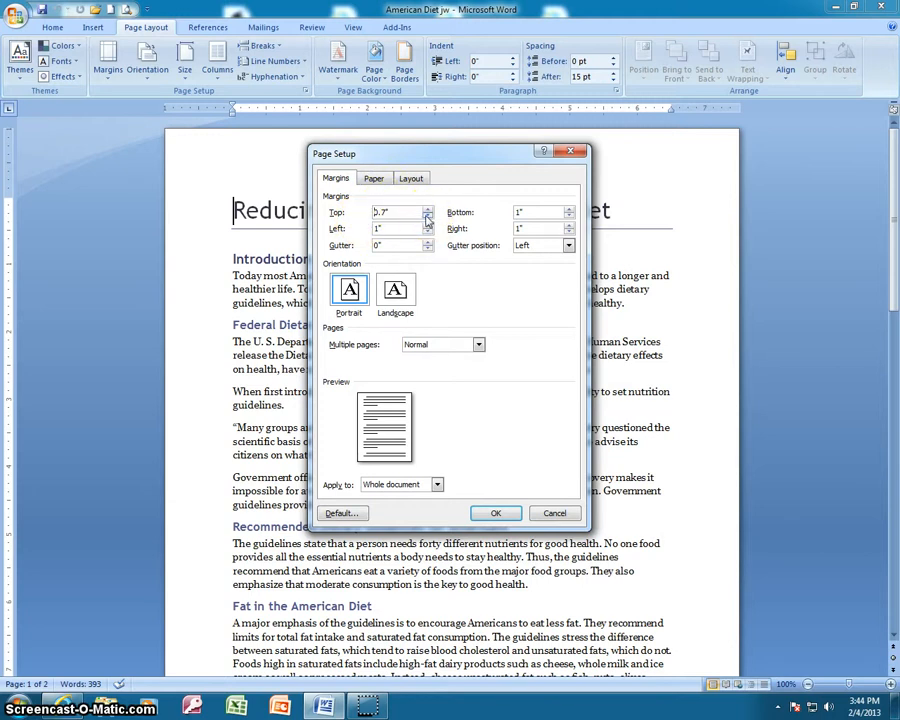
{"action": "left_click", "coordinate": [383, 217]}
{"action": "left_click", "coordinate": [490, 512]}
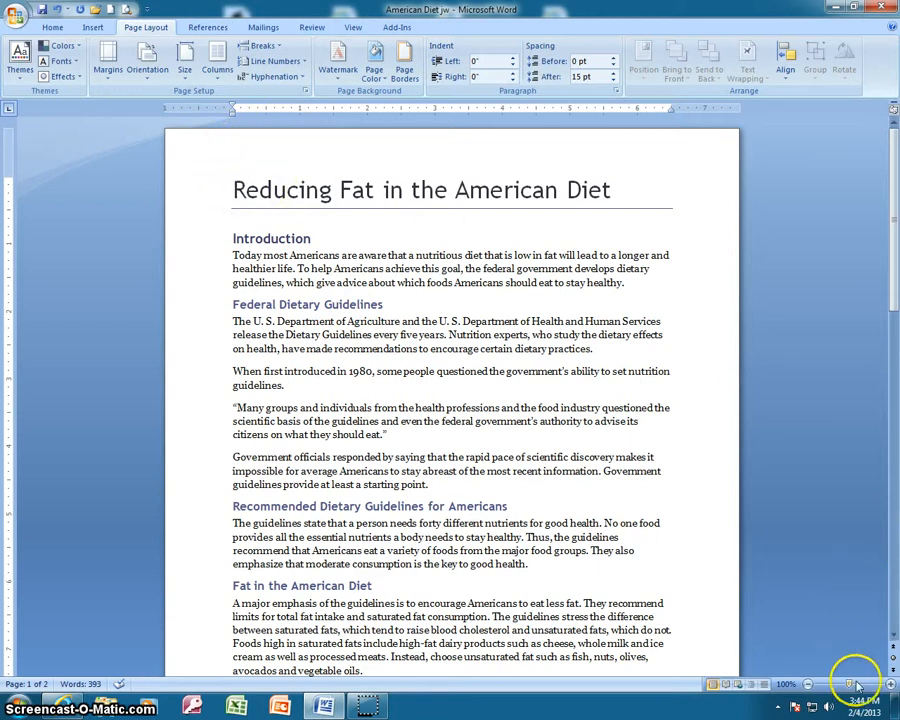
- Zoom out to 71% to view both pages side by side, and return to 100%
{"action": "left_click_drag", "start_coordinate": [857, 685], "coordinate": [842, 690]}
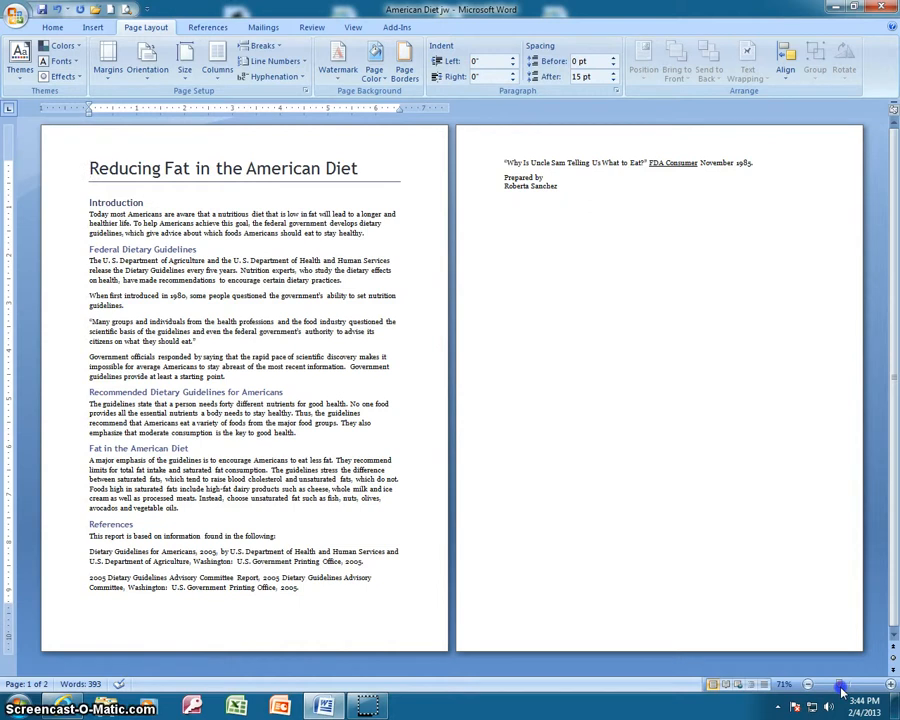
{"action": "left_click_drag", "start_coordinate": [842, 690], "coordinate": [851, 690]}
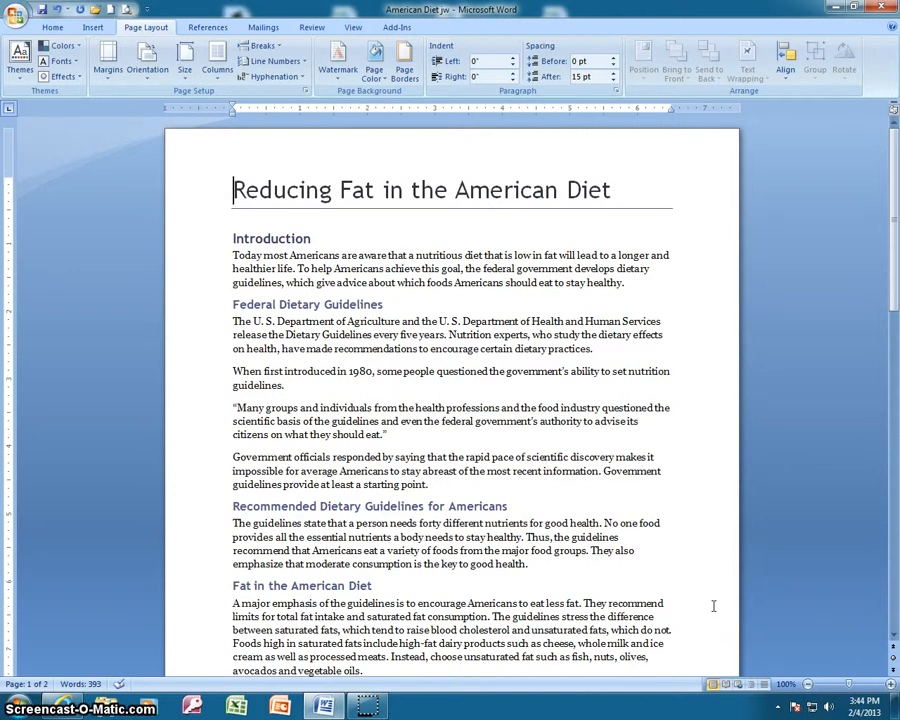
{"action": "left_click", "coordinate": [636, 474]}
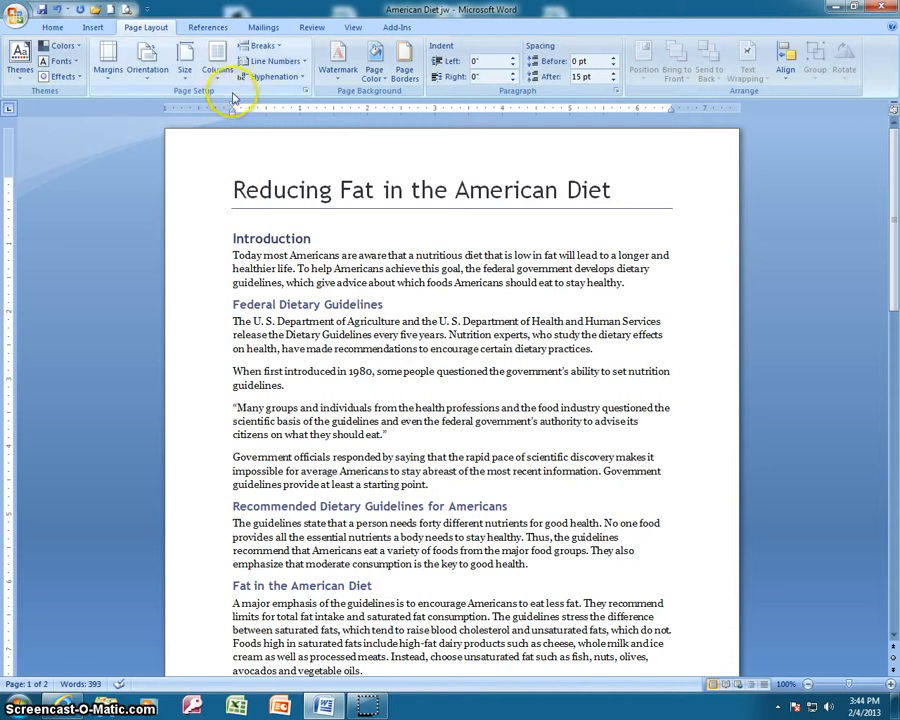
- Center the title "Reducing Fat in the American Diet"
{"action": "left_click", "coordinate": [58, 29]}
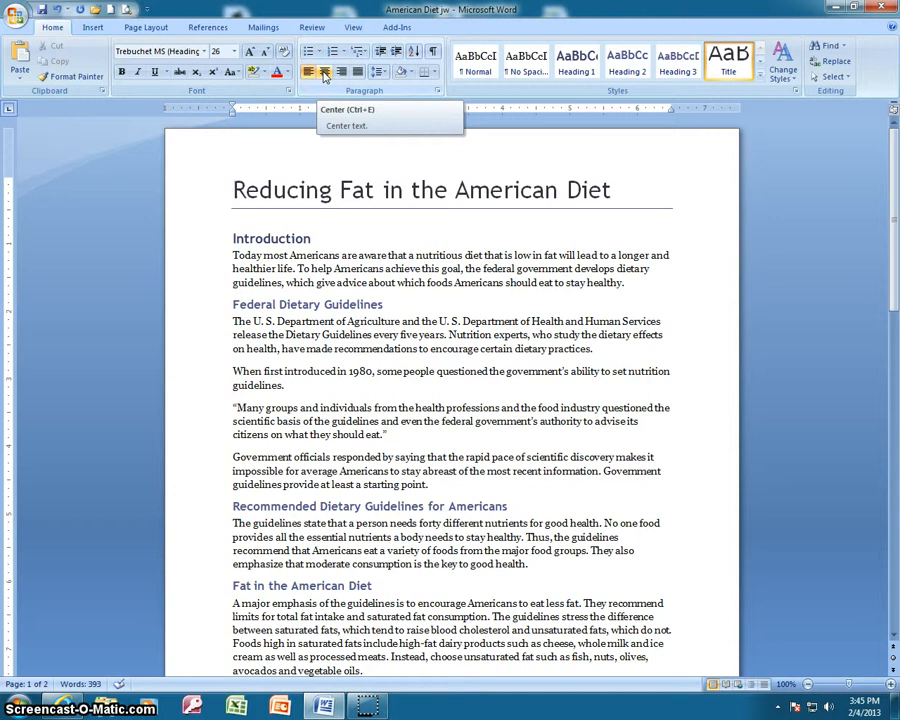
{"action": "left_click_drag", "start_coordinate": [233, 188], "coordinate": [627, 186]}
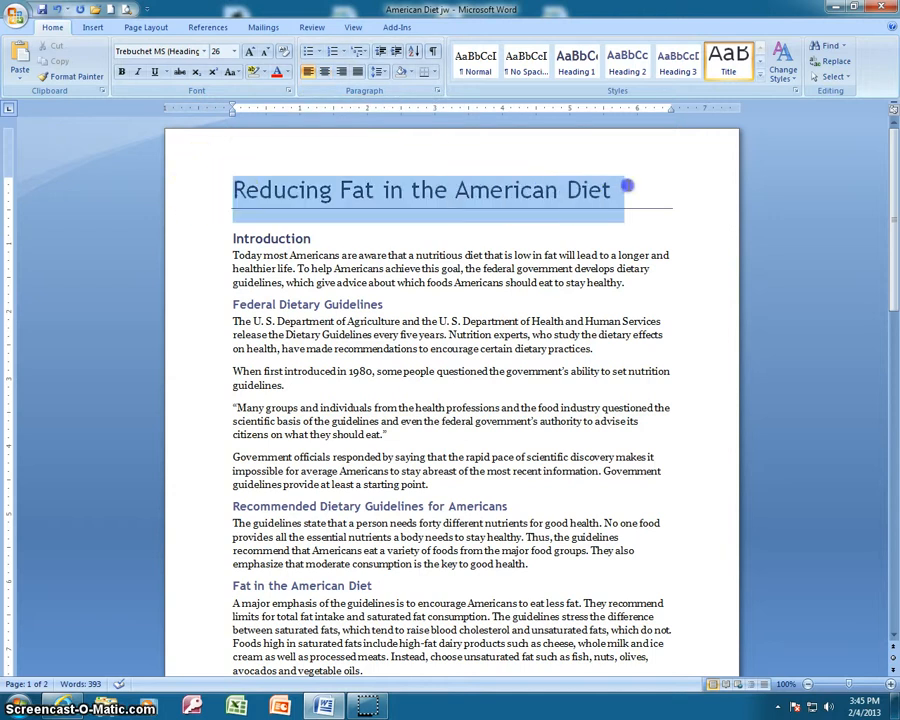
{"action": "left_click", "coordinate": [232, 190]}
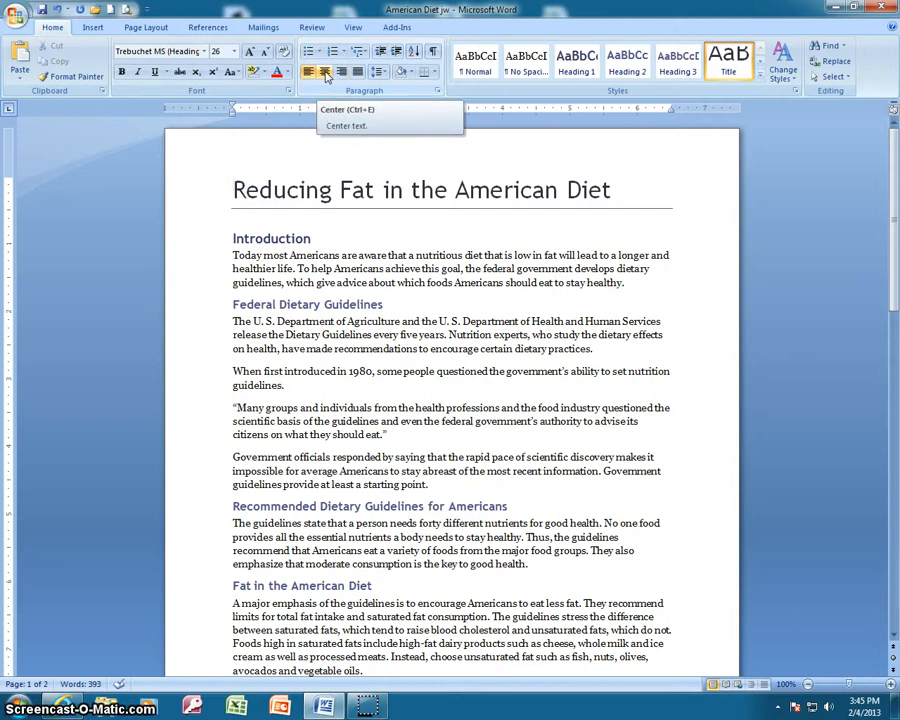
{"action": "left_click", "coordinate": [325, 73]}
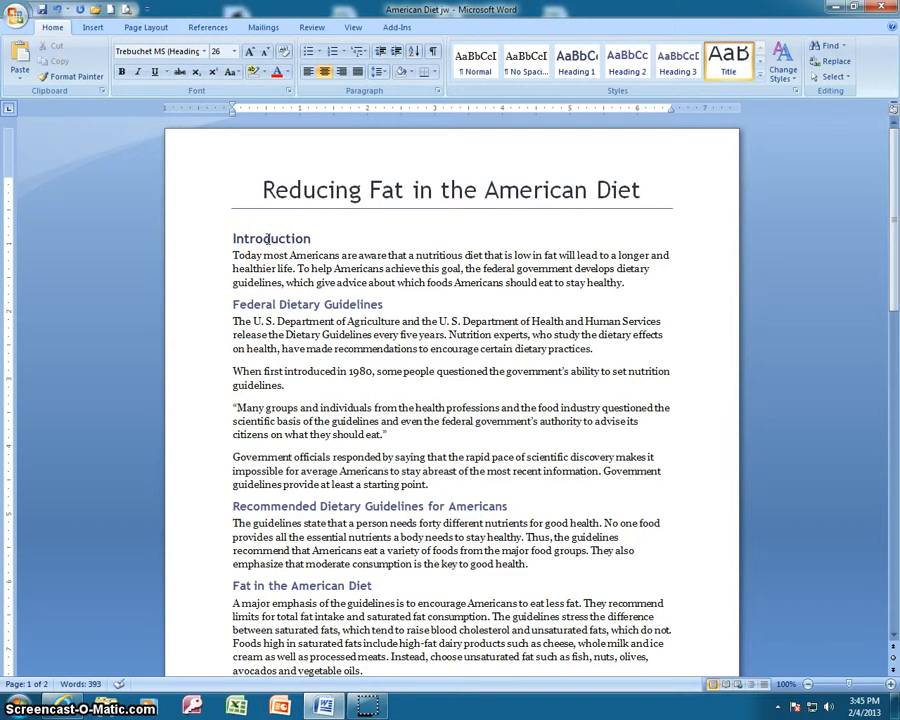
- Center the "Introduction" heading
{"action": "left_click", "coordinate": [268, 237]}
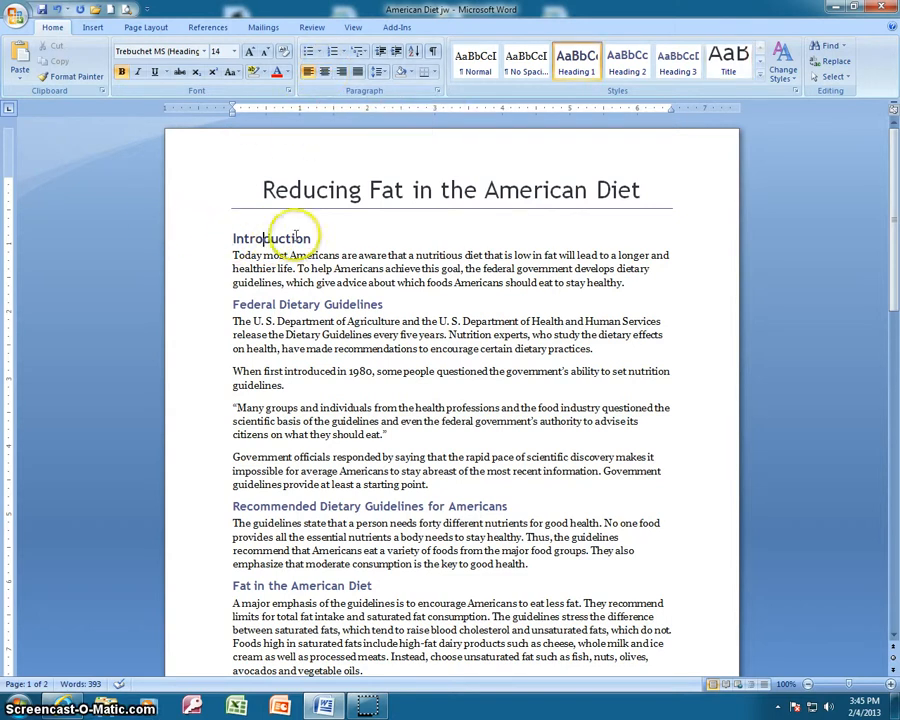
{"action": "left_click", "coordinate": [324, 71]}
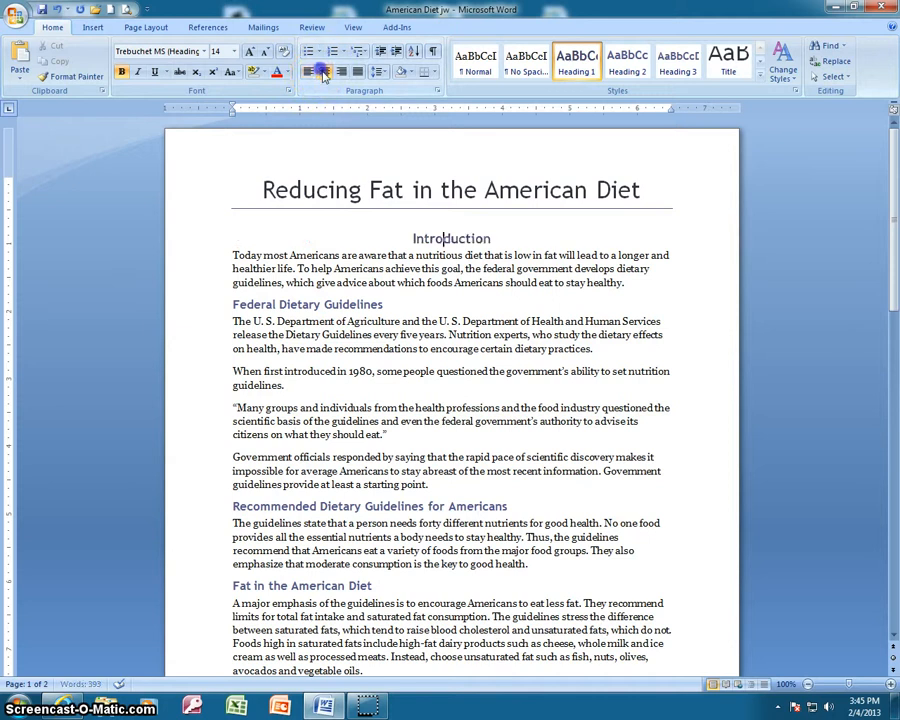
{"action": "left_click", "coordinate": [351, 233]}
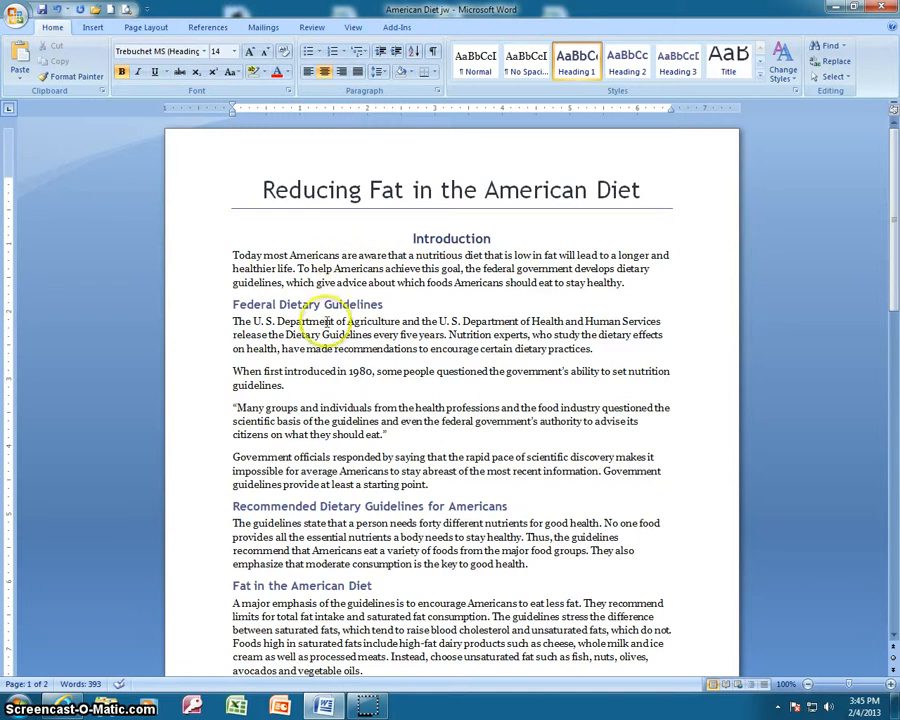
- Justify the first paragraph under the "Federal Dietary Guidelines" heading
{"action": "left_click", "coordinate": [345, 322]}
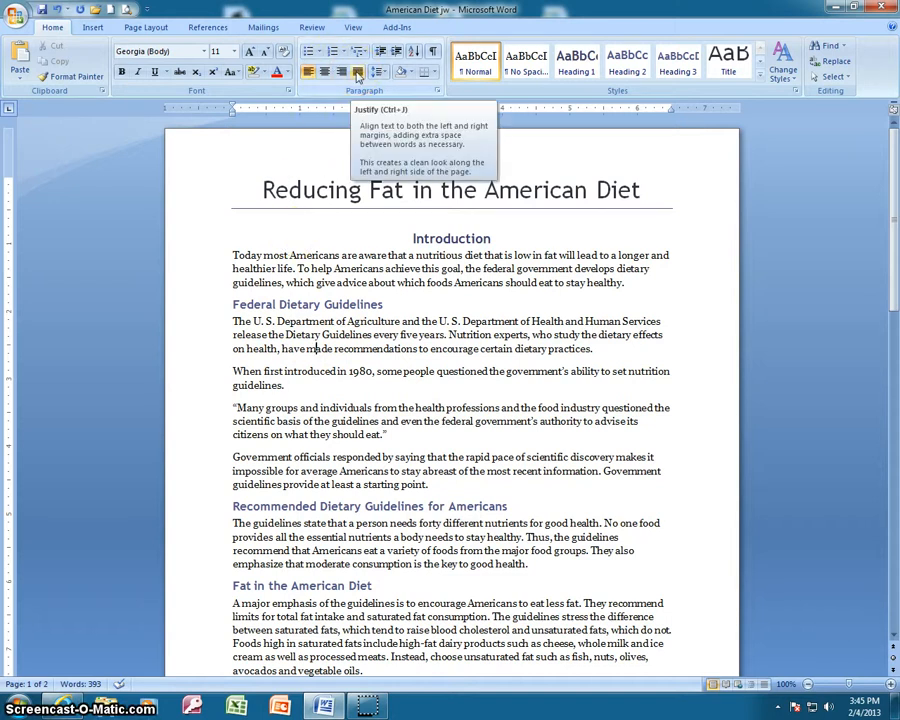
{"action": "left_click", "coordinate": [357, 73]}
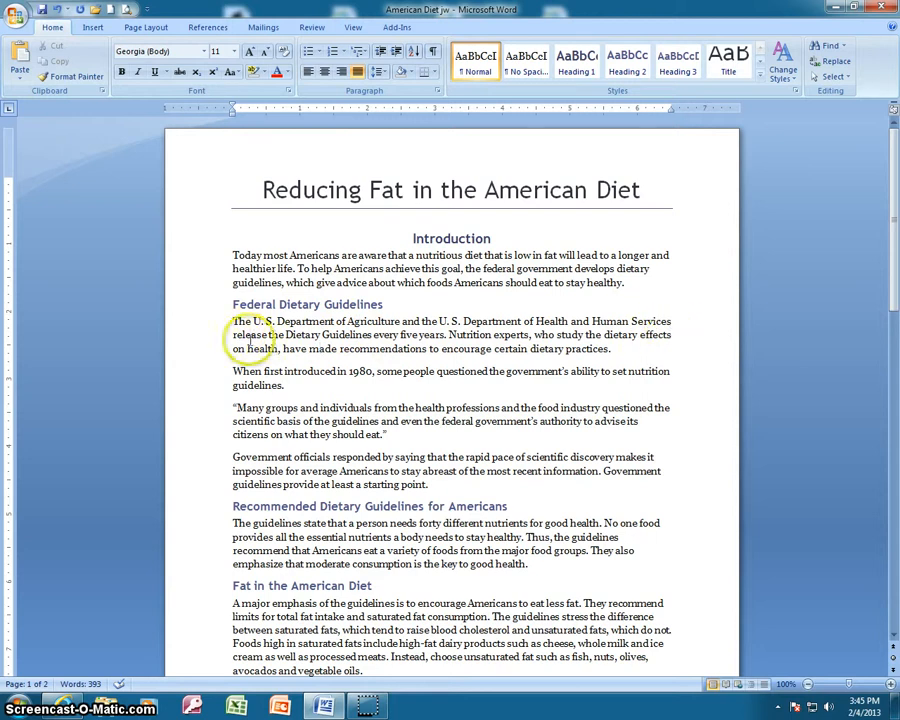
- Right-align the "Prepared by" line and the author's name at the end of the document
{"action": "left_click", "coordinate": [646, 321]}
{"action": "key", "text": "ctrl+End"}
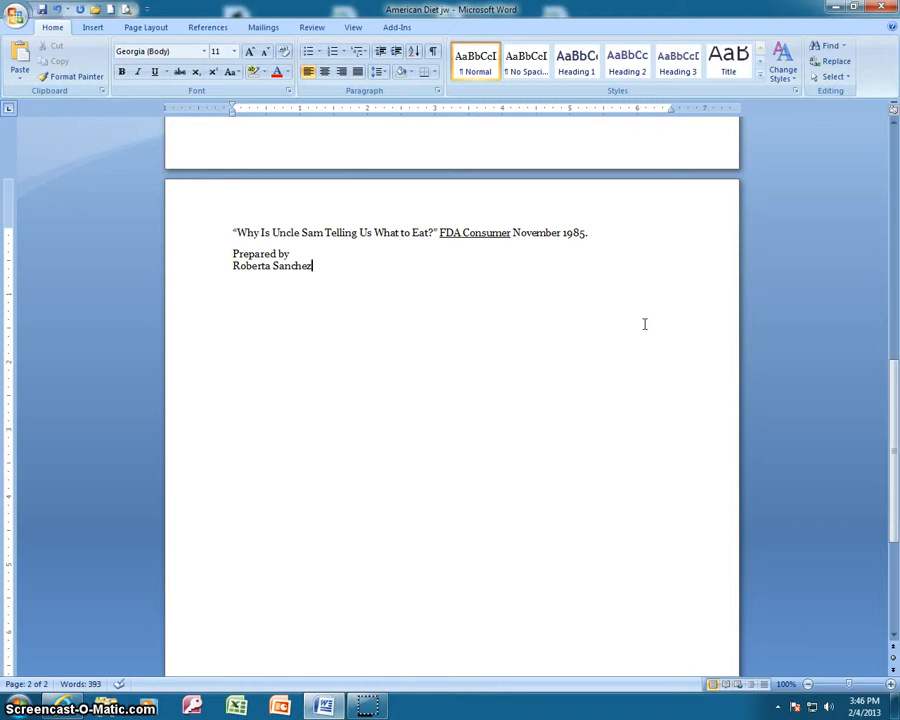
{"action": "left_click", "coordinate": [597, 321]}
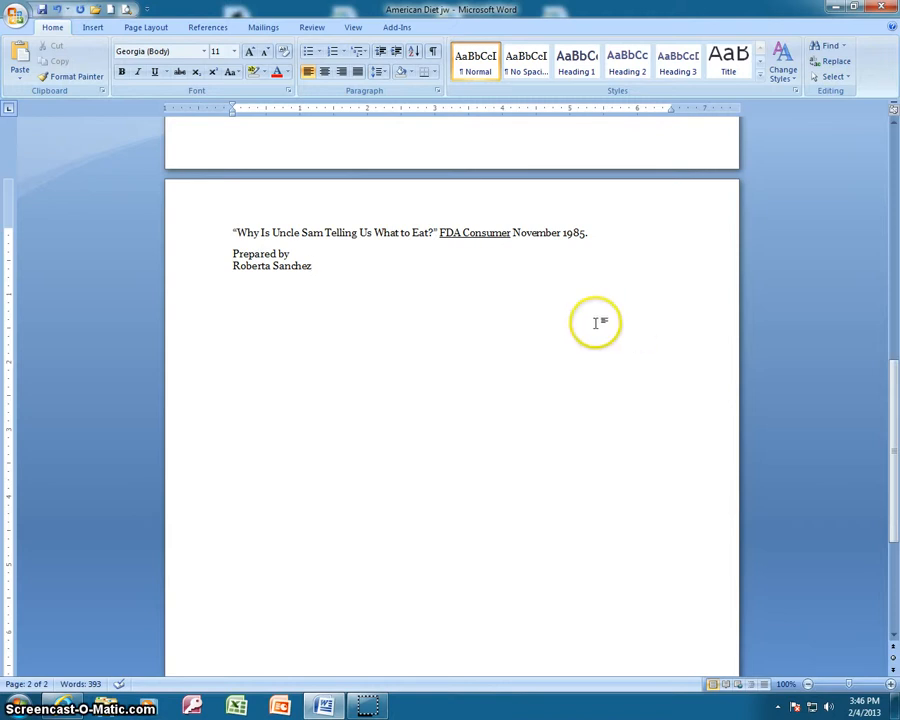
{"action": "left_click", "coordinate": [498, 322]}
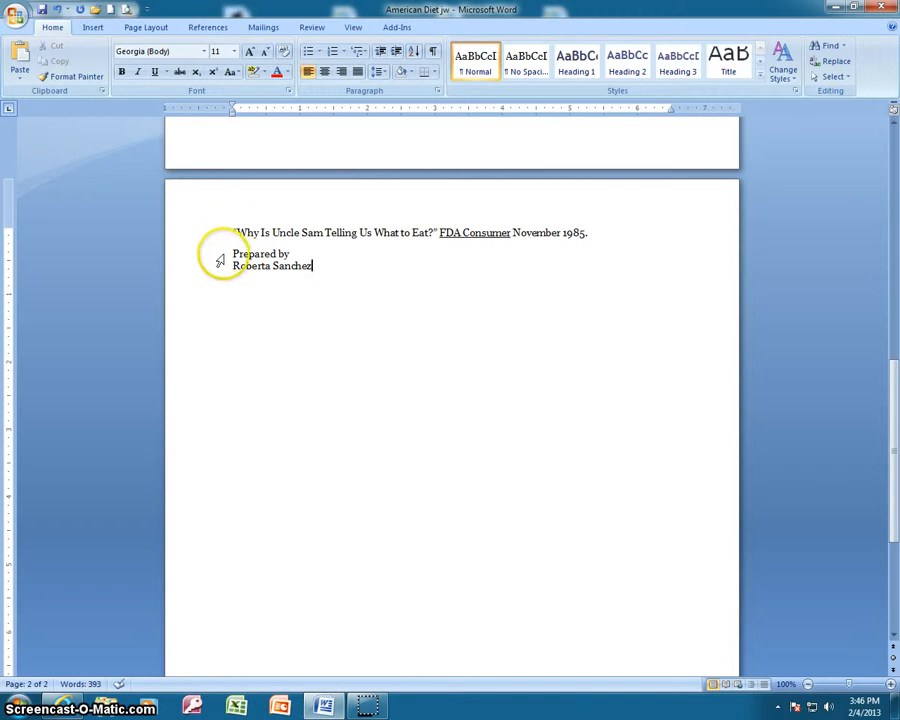
{"action": "left_click_drag", "start_coordinate": [229, 253], "coordinate": [333, 266]}
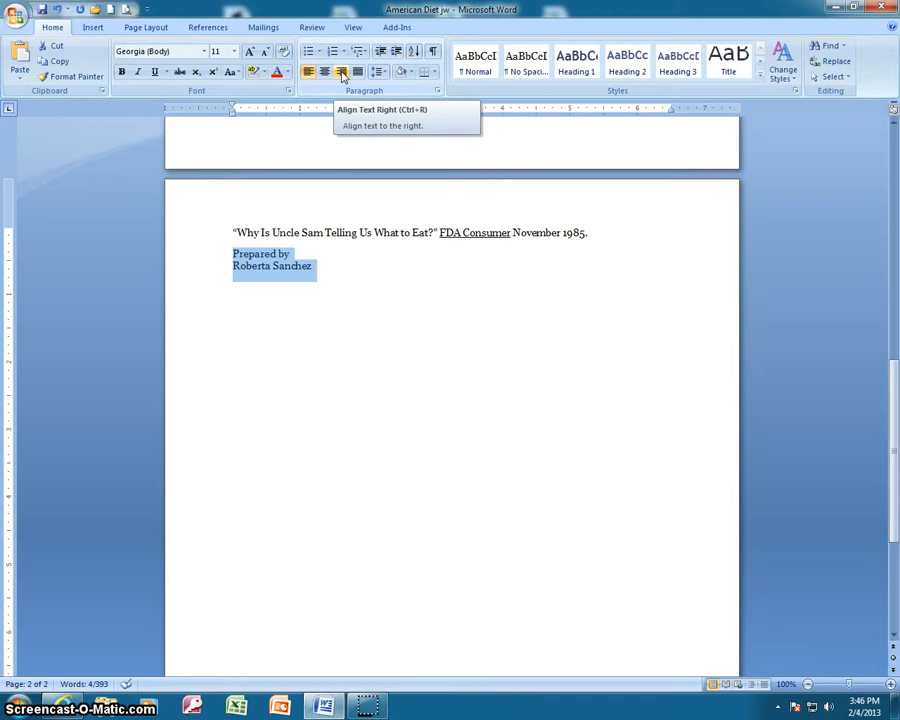
{"action": "left_click", "coordinate": [342, 77]}
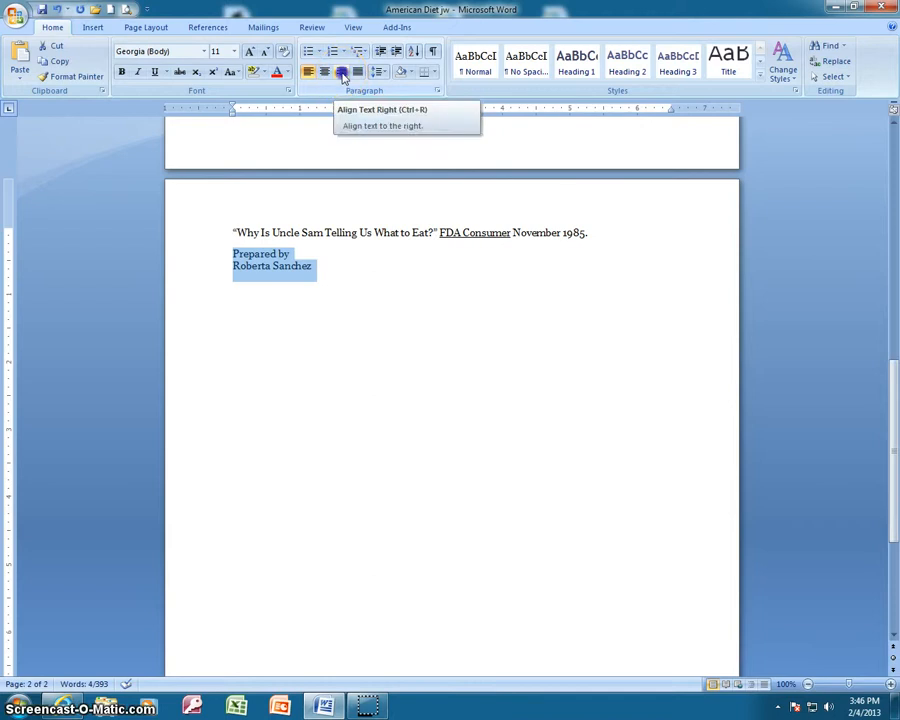
{"action": "left_click", "coordinate": [342, 72]}
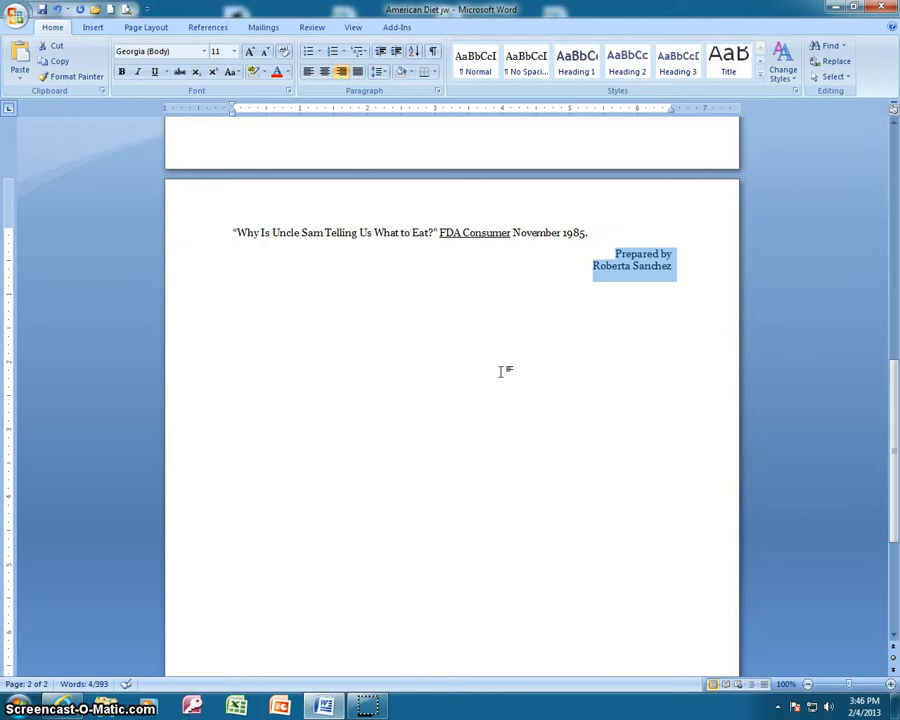
- Increase the left indent of the "Many groups and individuals" quotation by two levels, to 1 inch
{"action": "key", "text": "ctrl+Home"}
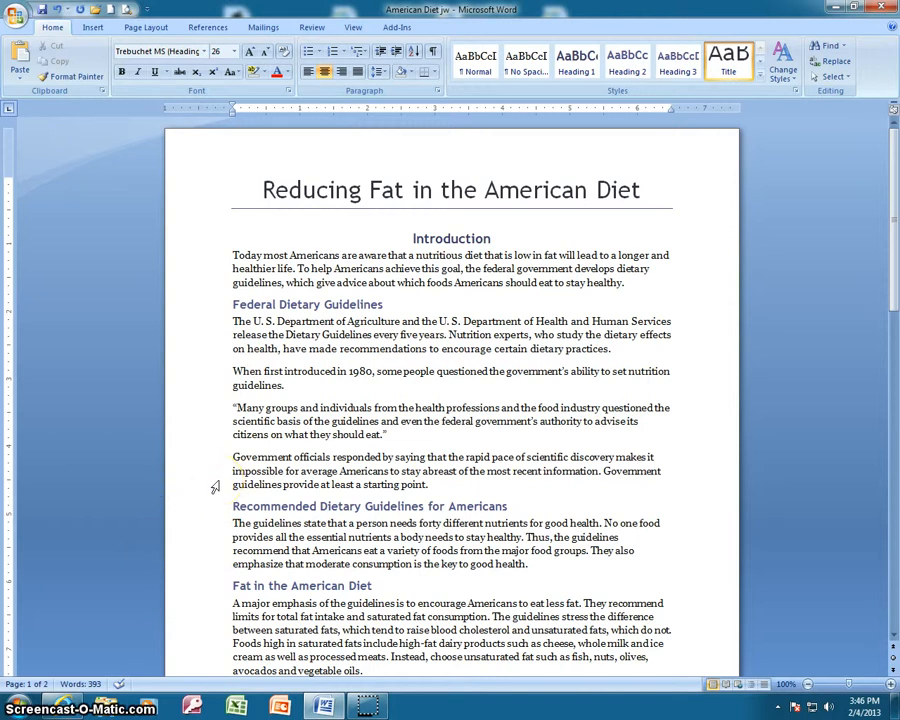
{"action": "left_click", "coordinate": [230, 406]}
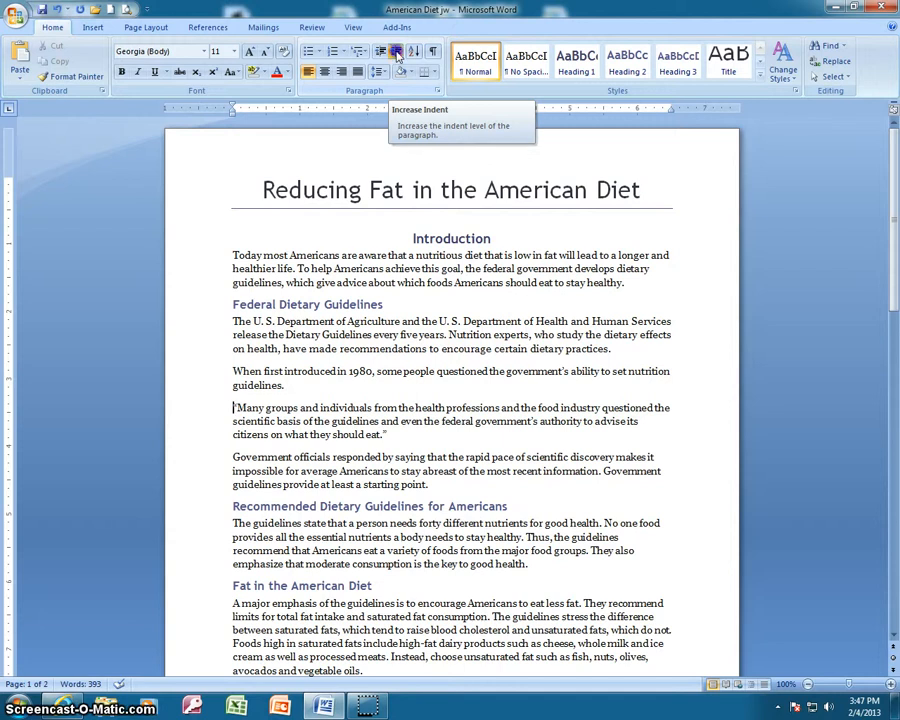
{"action": "left_click", "coordinate": [397, 55]}
{"action": "left_click", "coordinate": [397, 55]}
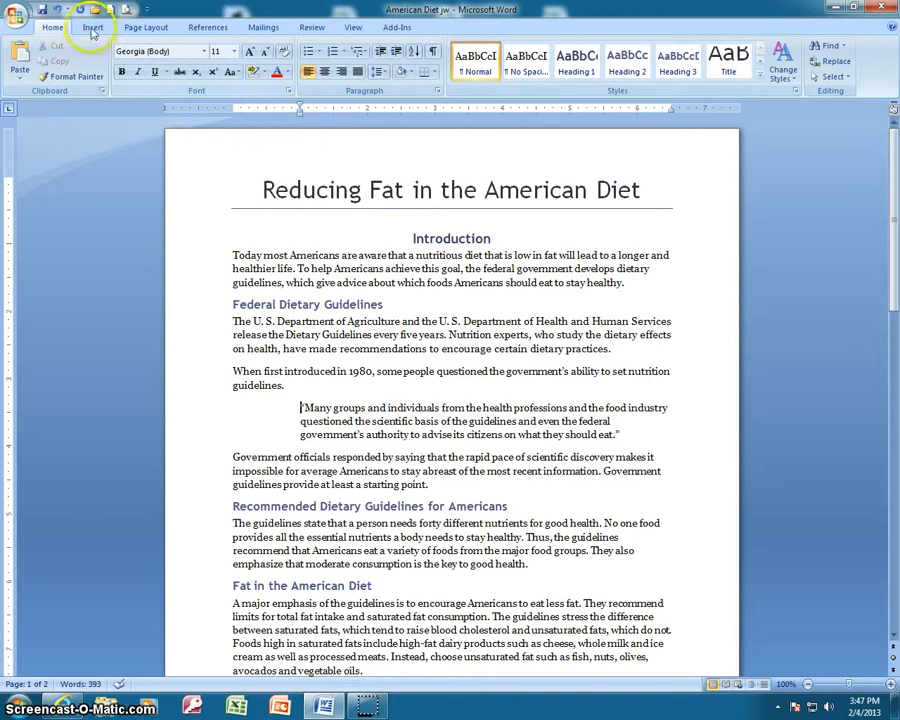
- Try a 0.5-inch first-line indent on the quotation paragraph, and reset all its indents to the left margin
{"action": "left_click", "coordinate": [300, 116]}
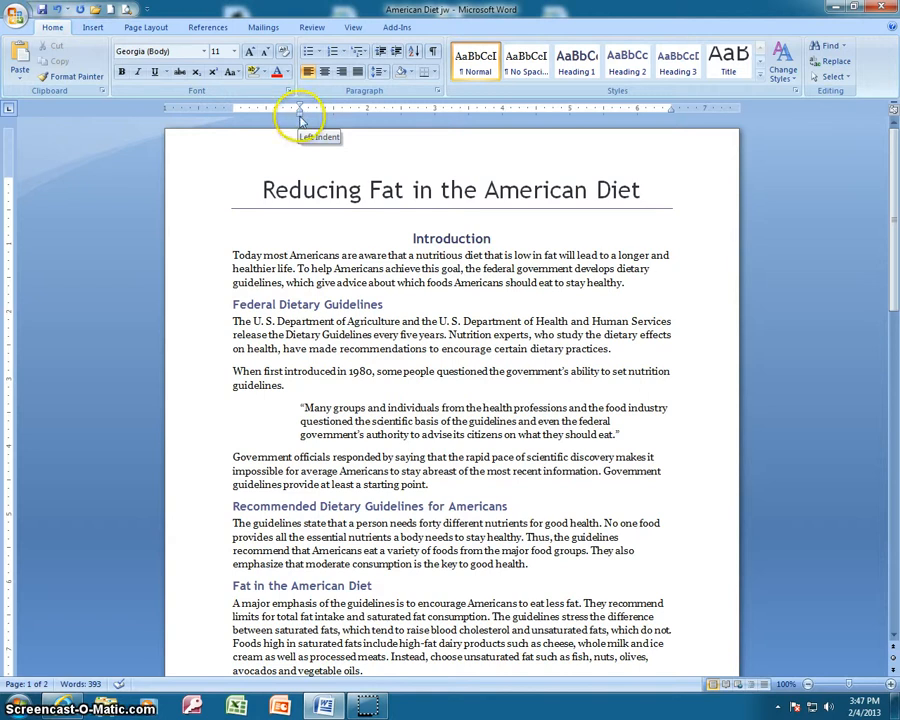
{"action": "mouse_move", "coordinate": [300, 116]}
{"action": "left_mouse_down"}
{"action": "mouse_move", "coordinate": [234, 118]}
{"action": "mouse_move", "coordinate": [267, 106]}
{"action": "left_mouse_up"}
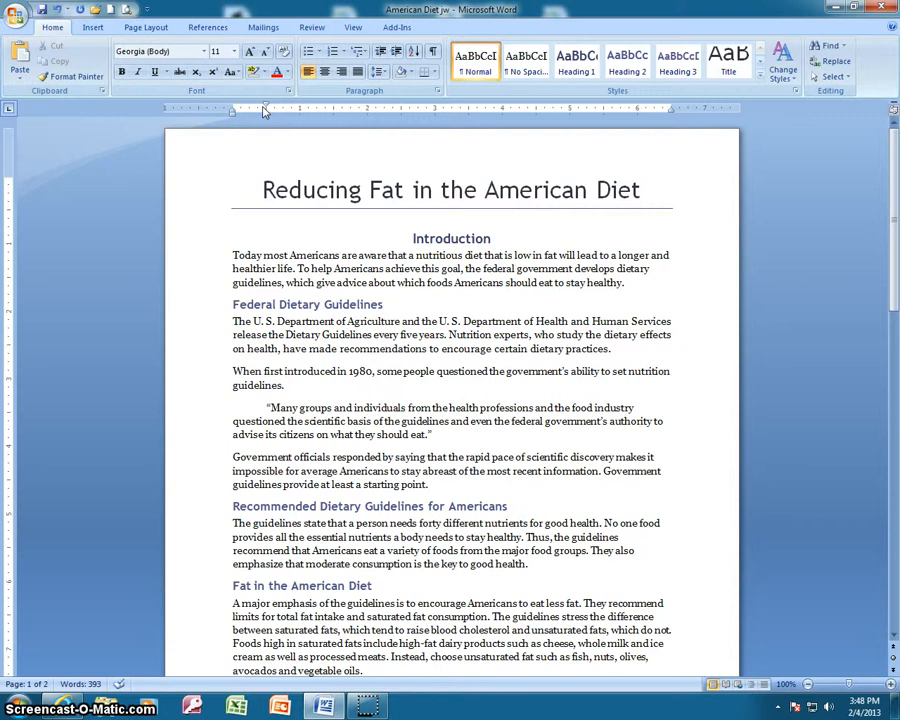
{"action": "left_click_drag", "start_coordinate": [261, 105], "coordinate": [232, 108]}
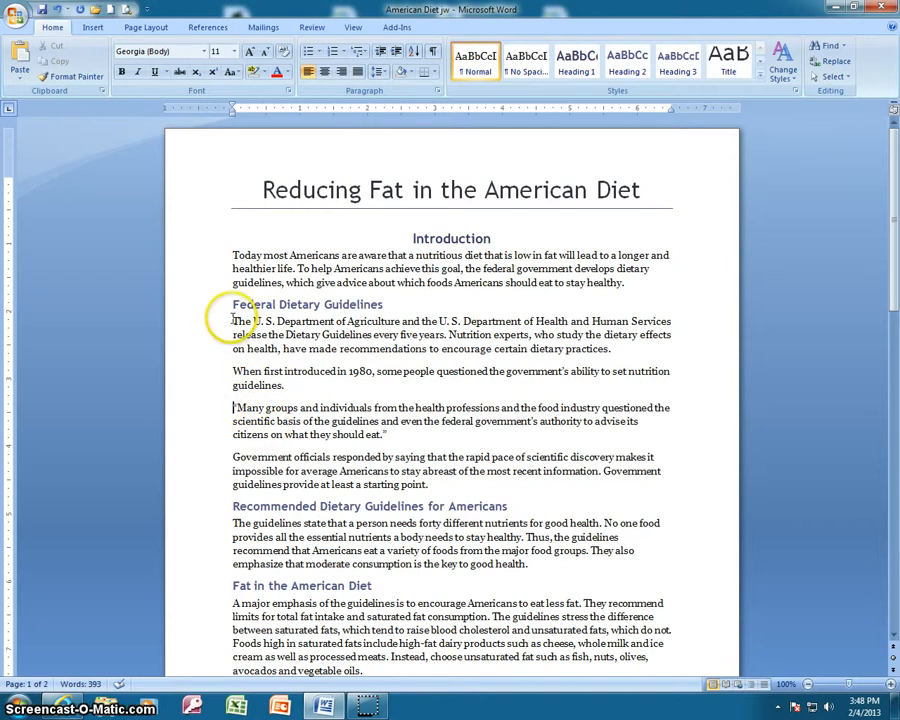
- Apply a 0.5-inch first-line indent to the first two paragraphs under "Federal Dietary Guidelines"
{"action": "mouse_move", "coordinate": [232, 318]}
{"action": "left_mouse_down"}
{"action": "mouse_move", "coordinate": [297, 350]}
{"action": "mouse_move", "coordinate": [444, 390]}
{"action": "left_mouse_up"}
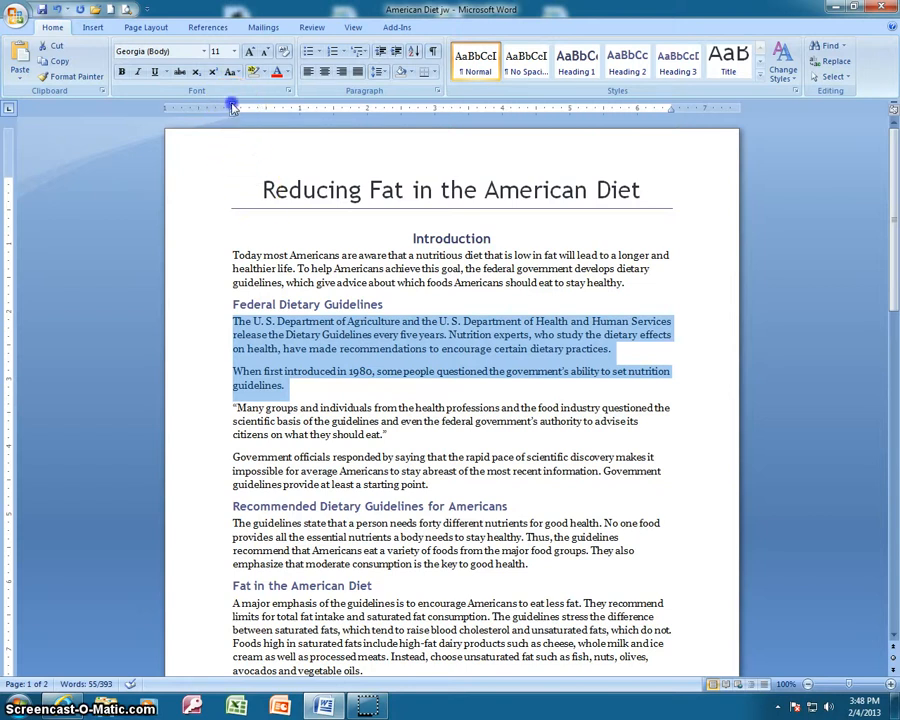
{"action": "left_click_drag", "start_coordinate": [231, 107], "coordinate": [266, 107]}
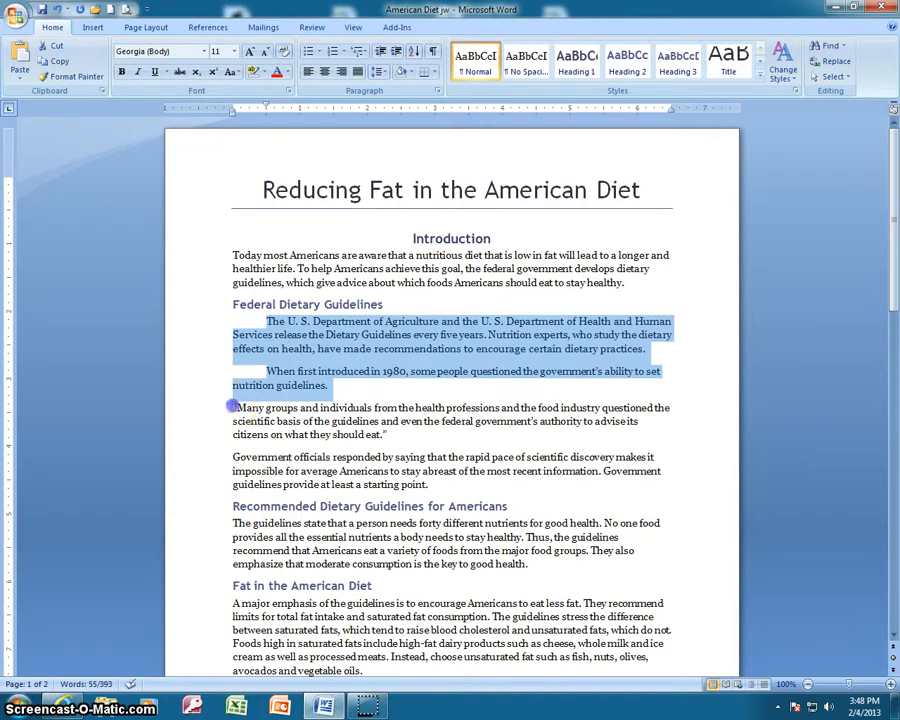
- Indent the "Many groups and individuals" quotation 1 inch from the left margin, using two indent levels
{"action": "left_click", "coordinate": [233, 407]}
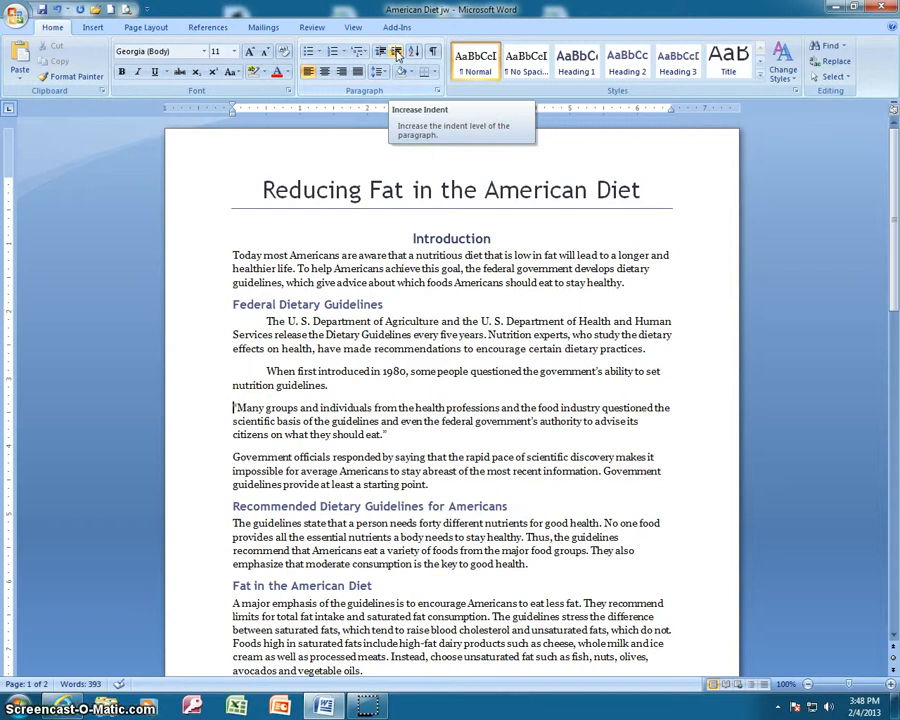
{"action": "left_click", "coordinate": [397, 54]}
{"action": "left_click", "coordinate": [397, 54]}
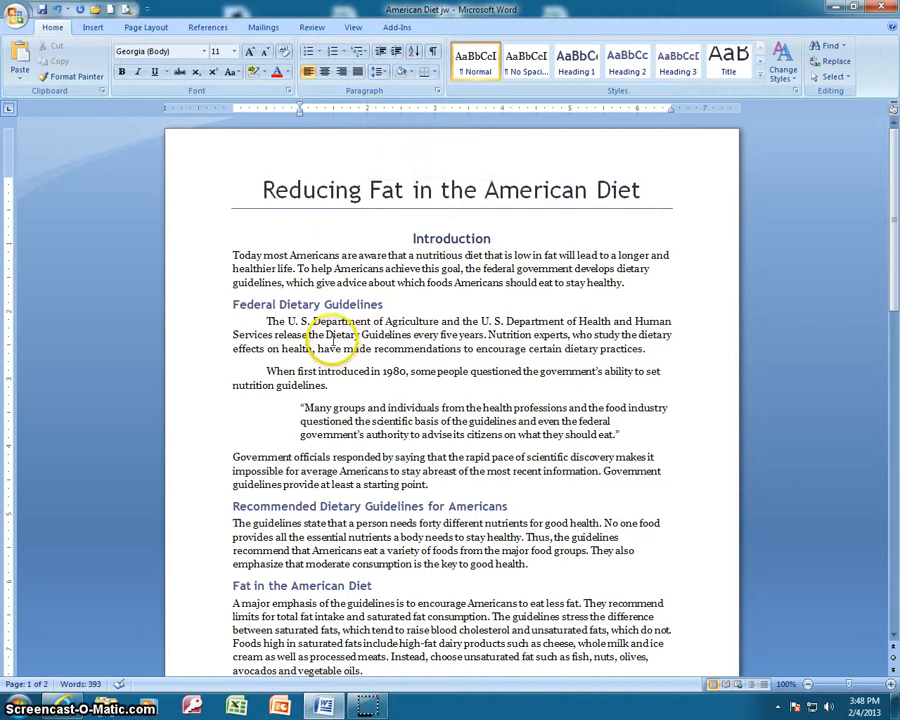
- Give the three source entries under "References" a 0.5-inch hanging indent
{"action": "scroll", "coordinate": [340, 335], "scroll_direction": "down", "scroll_amount": 5}
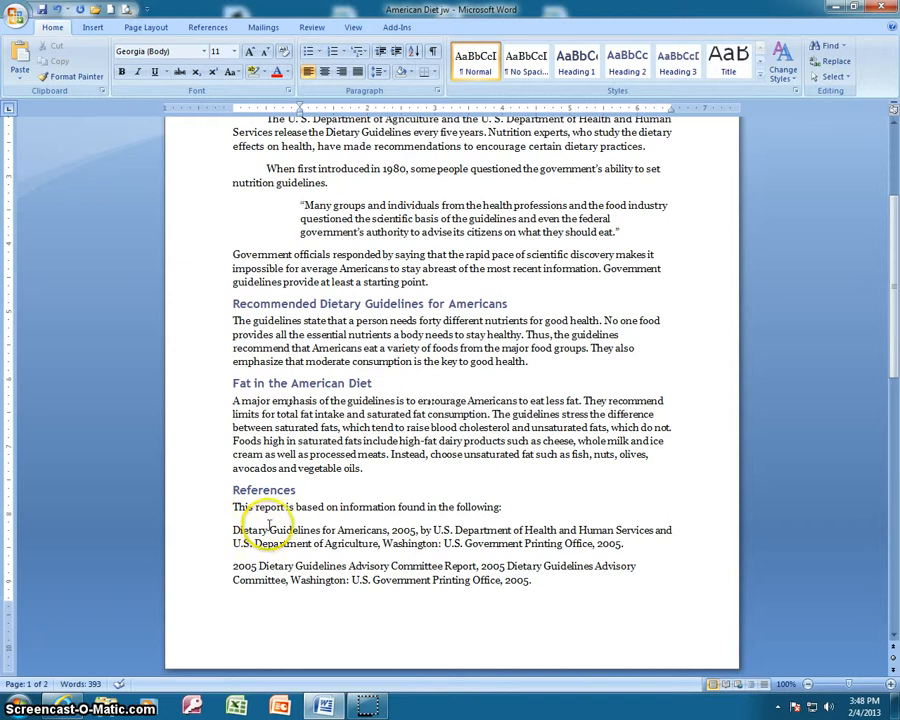
{"action": "scroll", "coordinate": [242, 617], "scroll_direction": "down", "scroll_amount": 3}
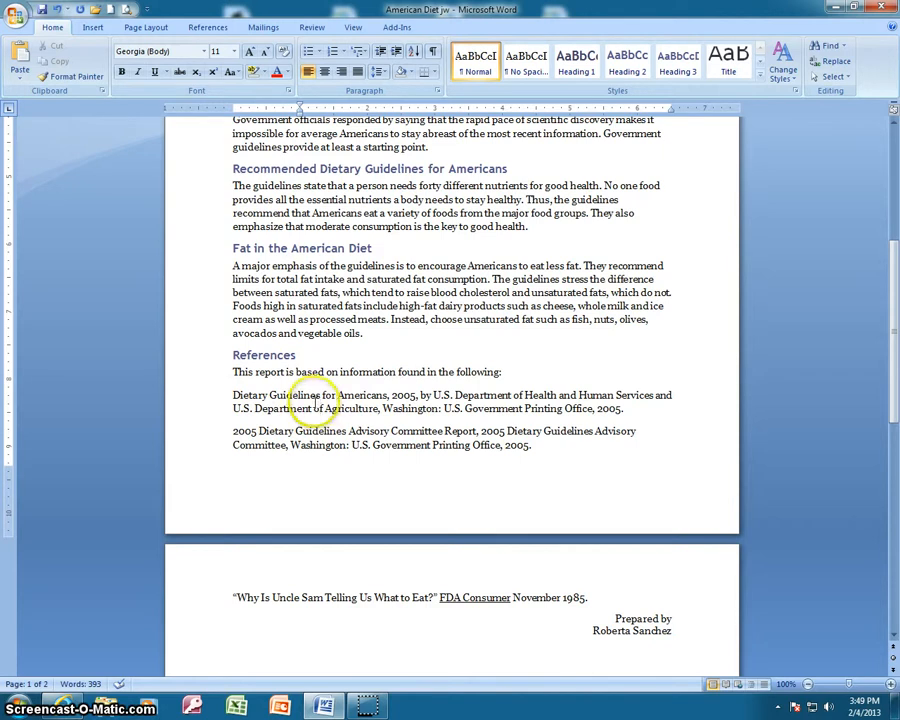
{"action": "left_click", "coordinate": [229, 395]}
{"action": "left_click_drag", "start_coordinate": [229, 395], "coordinate": [590, 615]}
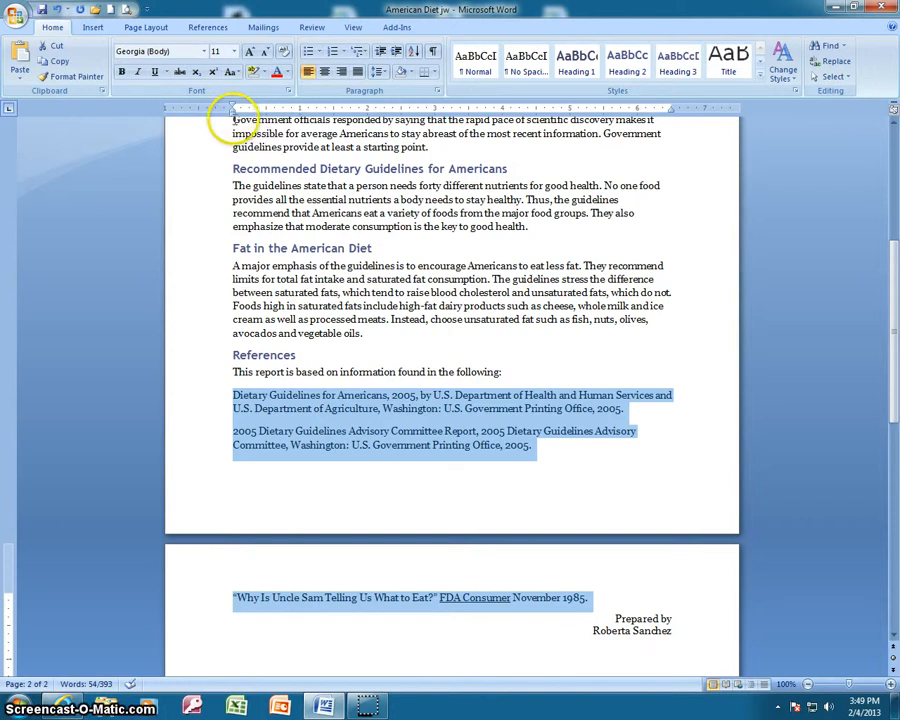
{"action": "left_click_drag", "start_coordinate": [233, 116], "coordinate": [267, 116]}
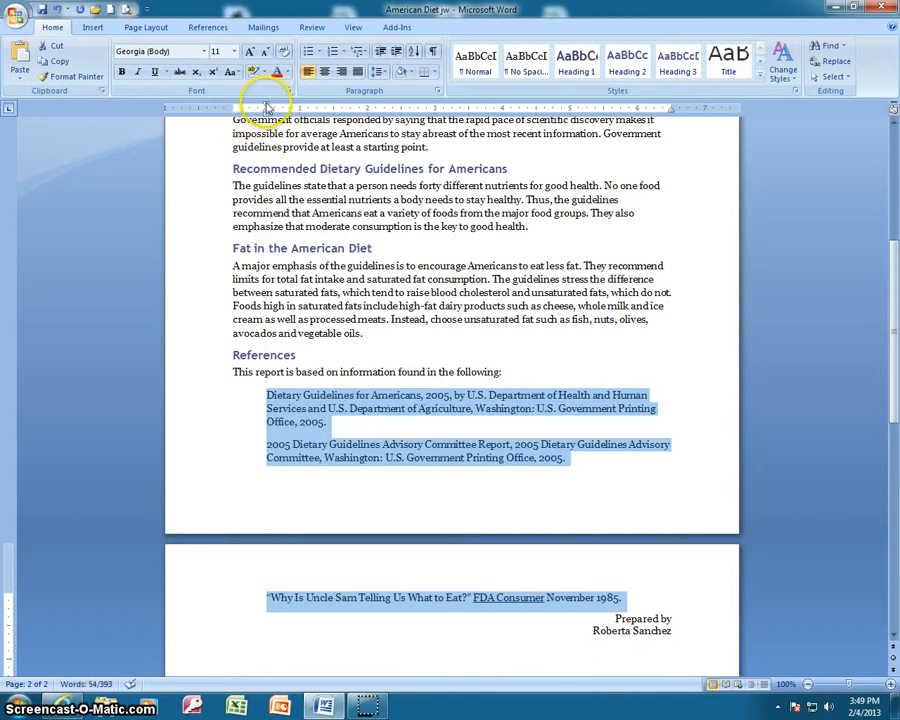
{"action": "left_click_drag", "start_coordinate": [267, 107], "coordinate": [233, 107]}
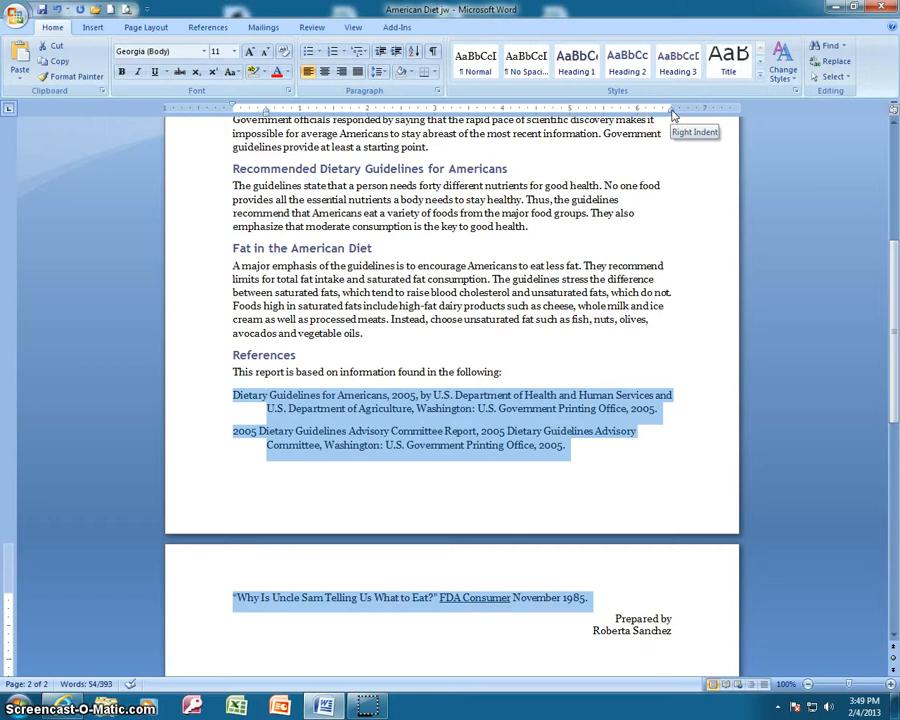
- Move the right indent of the three reference entries in to 5.5 inches on the ruler, and check them across both pages
{"action": "left_click_drag", "start_coordinate": [673, 113], "coordinate": [604, 115]}
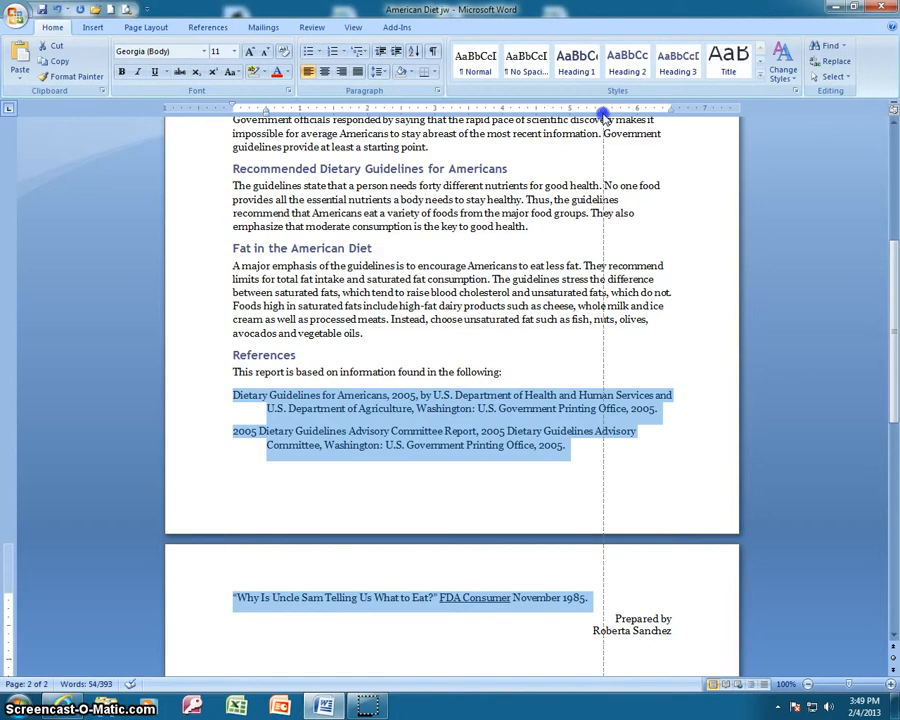
{"action": "left_click_drag", "start_coordinate": [604, 115], "coordinate": [603, 114]}
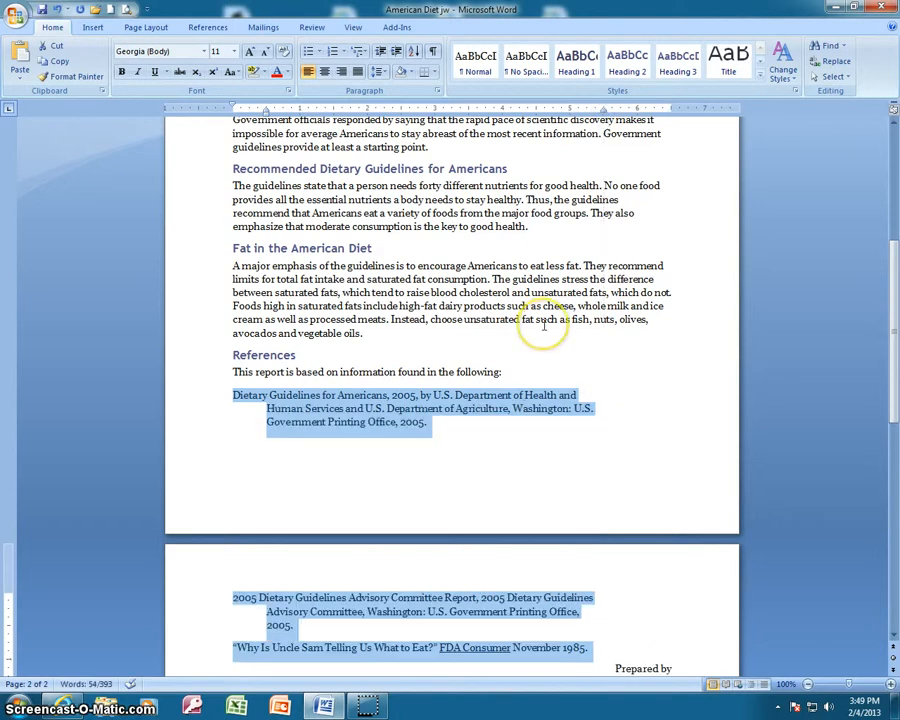
{"action": "scroll", "coordinate": [543, 322], "scroll_direction": "down", "scroll_amount": 2}
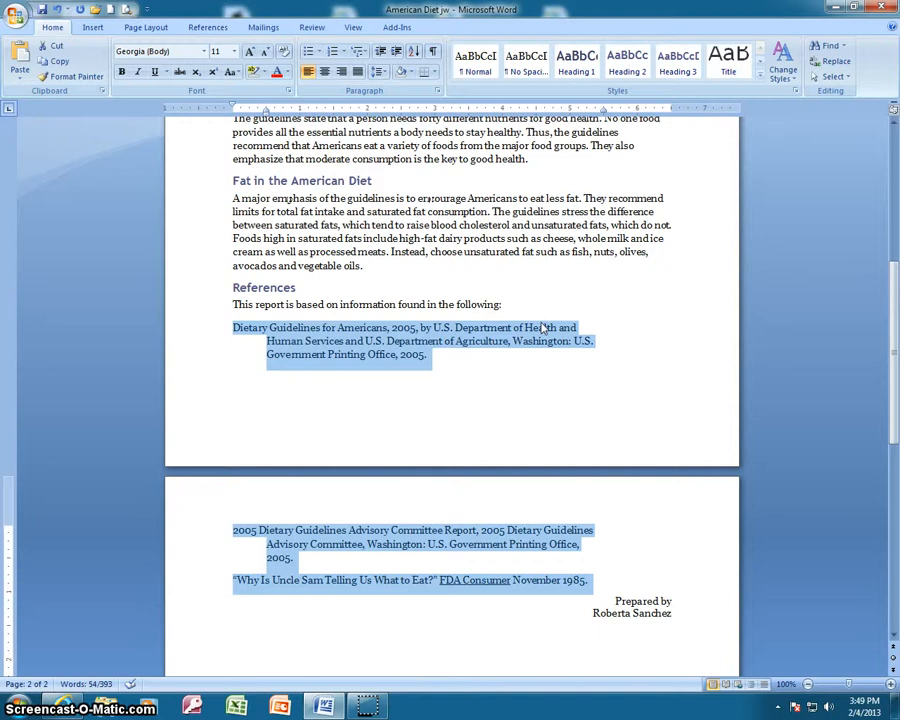
{"action": "scroll", "coordinate": [532, 375], "scroll_direction": "down", "scroll_amount": 4}
{"action": "scroll", "coordinate": [534, 376], "scroll_direction": "up", "scroll_amount": 5}
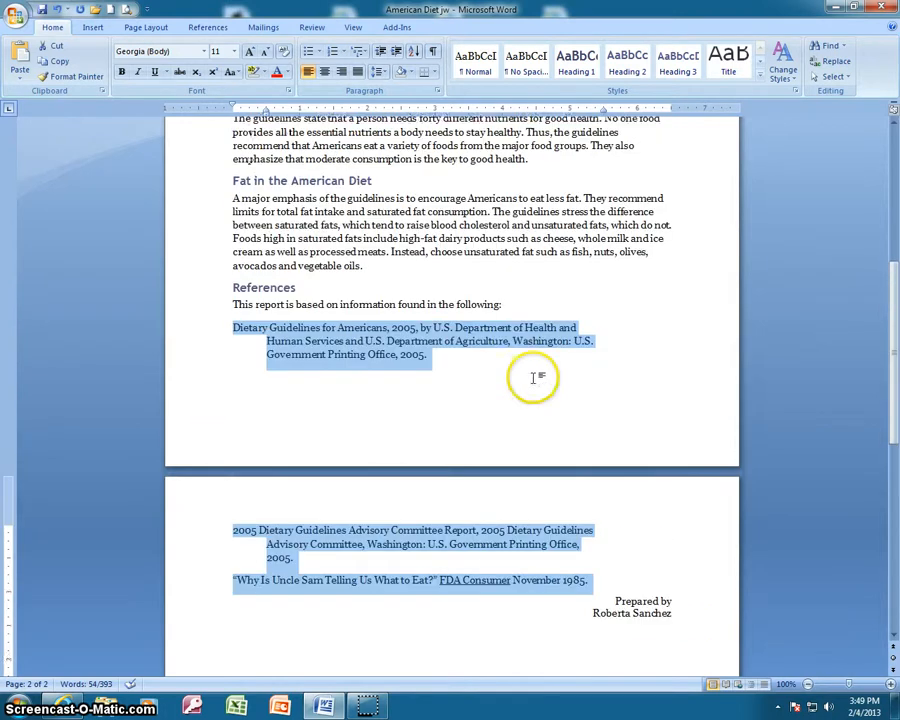
{"action": "scroll", "coordinate": [526, 374], "scroll_direction": "down", "scroll_amount": 5}
{"action": "scroll", "coordinate": [532, 374], "scroll_direction": "up", "scroll_amount": 5}
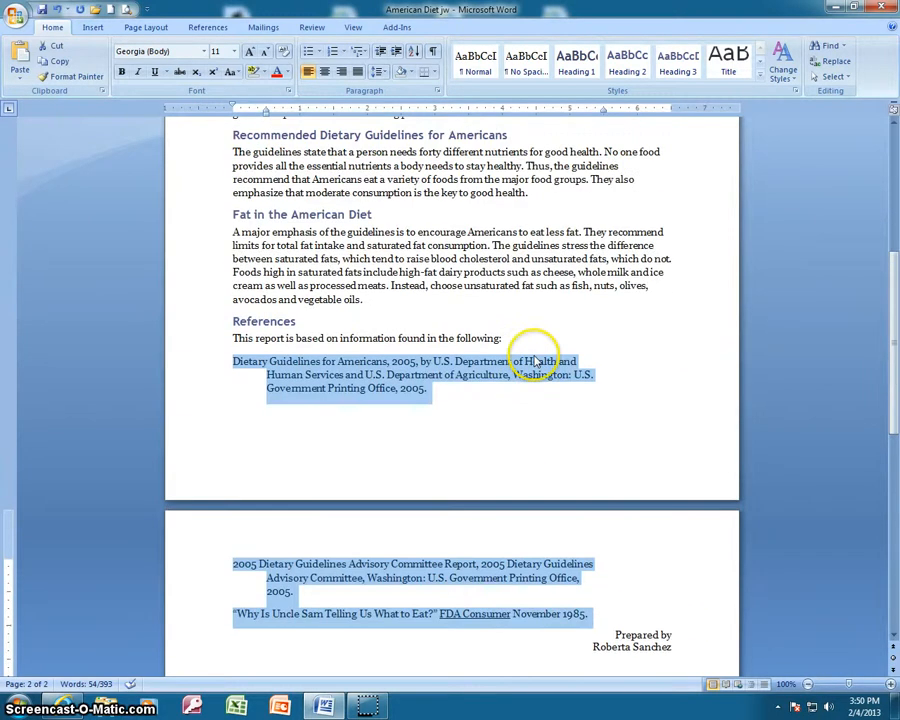
{"action": "scroll", "coordinate": [531, 350], "scroll_direction": "down", "scroll_amount": 5}
{"action": "scroll", "coordinate": [537, 352], "scroll_direction": "up", "scroll_amount": 5}
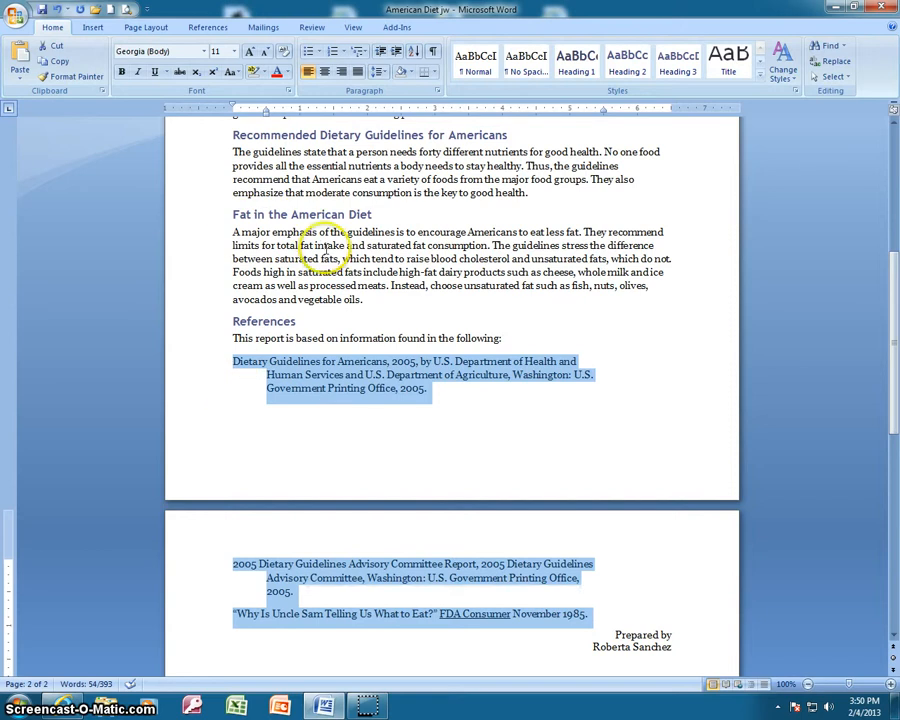
- Move the right indent of the "Many groups and individuals" quotation in to 5.5 inches on the ruler, keeping the page's right margin at 6.5 inches
{"action": "scroll", "coordinate": [352, 245], "scroll_direction": "up", "scroll_amount": 8}
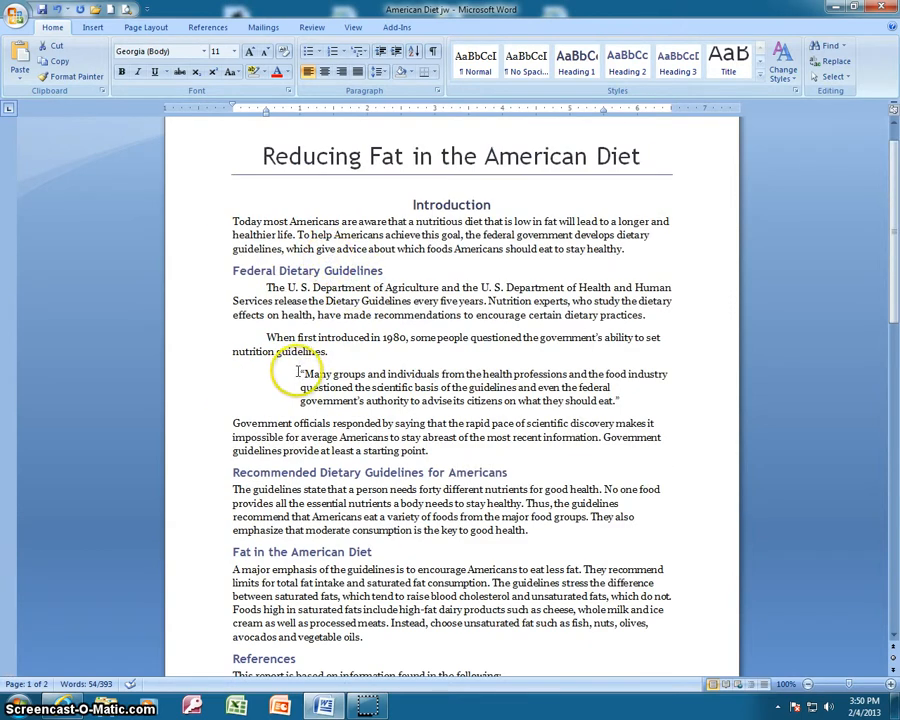
{"action": "left_click_drag", "start_coordinate": [298, 372], "coordinate": [619, 402]}
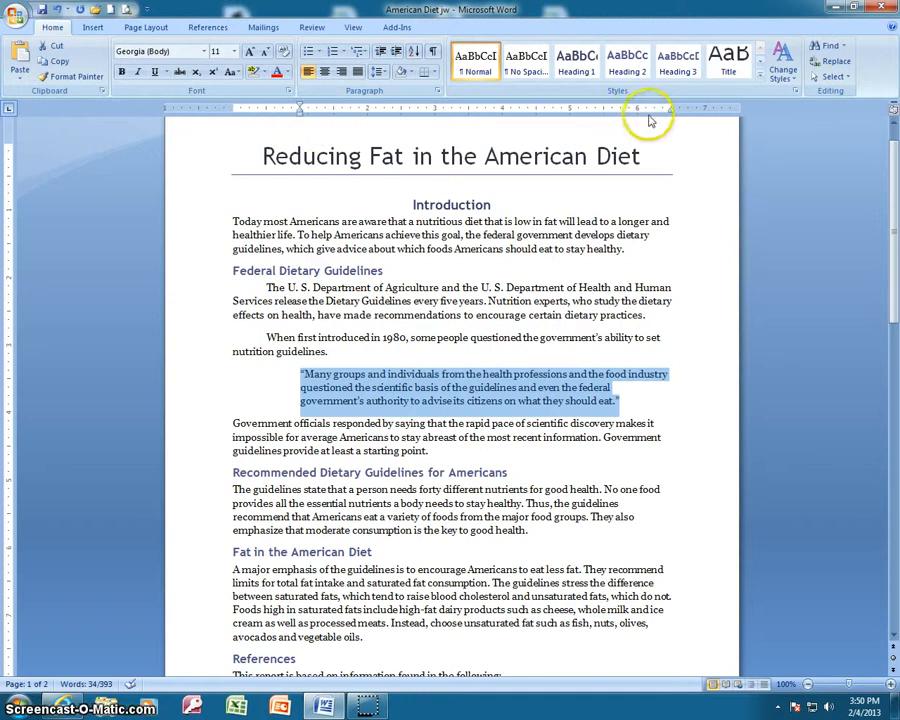
{"action": "left_click_drag", "start_coordinate": [672, 115], "coordinate": [602, 115]}
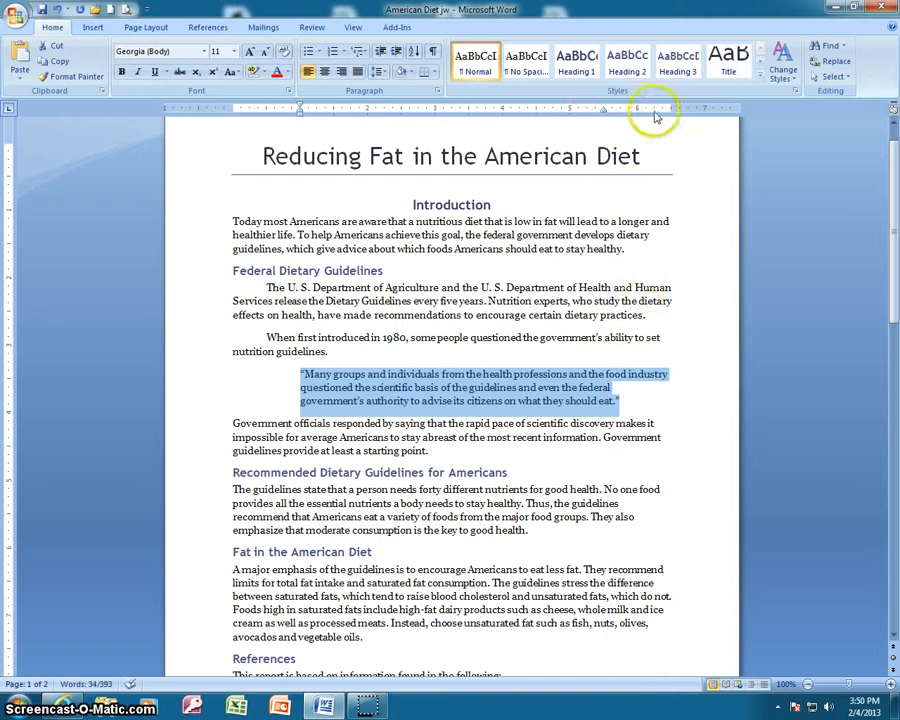
{"action": "left_click_drag", "start_coordinate": [670, 107], "coordinate": [607, 108]}
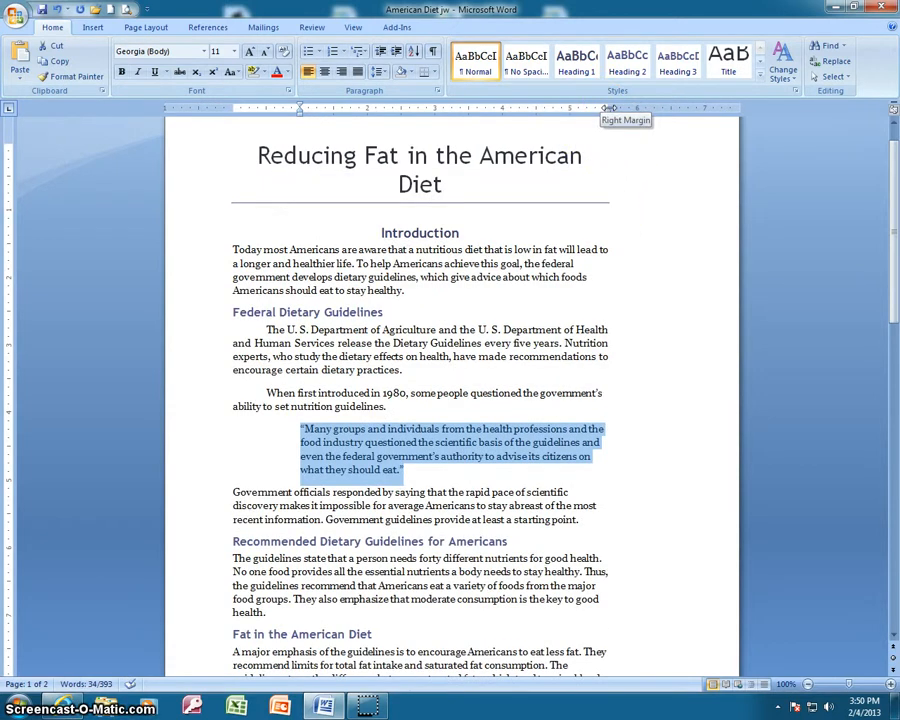
{"action": "mouse_move", "coordinate": [607, 108]}
{"action": "left_mouse_down"}
{"action": "mouse_move", "coordinate": [672, 108]}
{"action": "mouse_move", "coordinate": [604, 114]}
{"action": "left_mouse_up"}
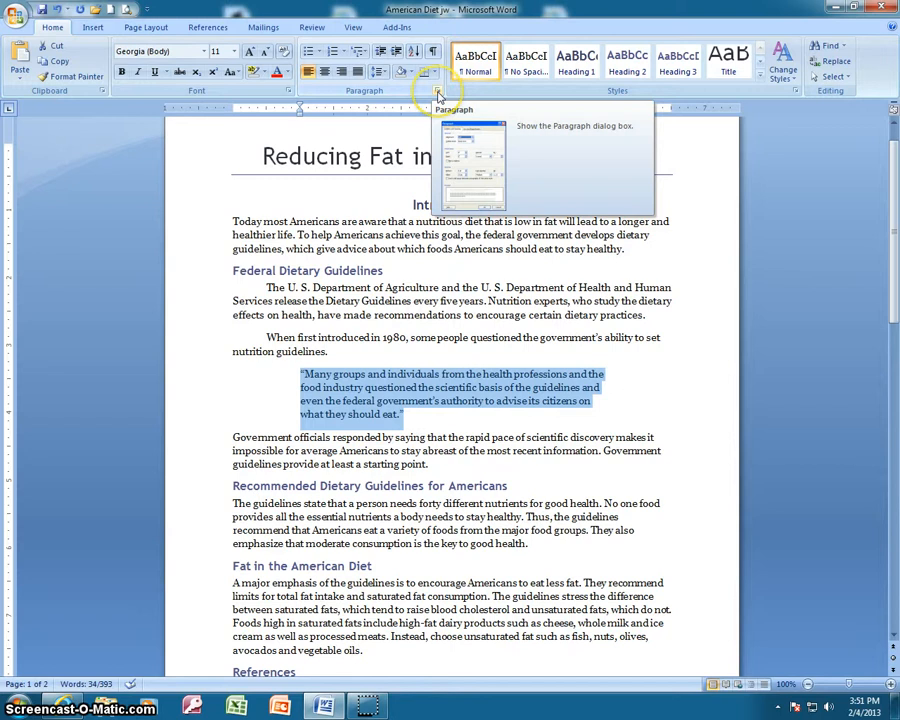
- Set the line spacing of the paragraph under the "Introduction" heading to Multiple at 1
{"action": "left_click", "coordinate": [231, 222]}
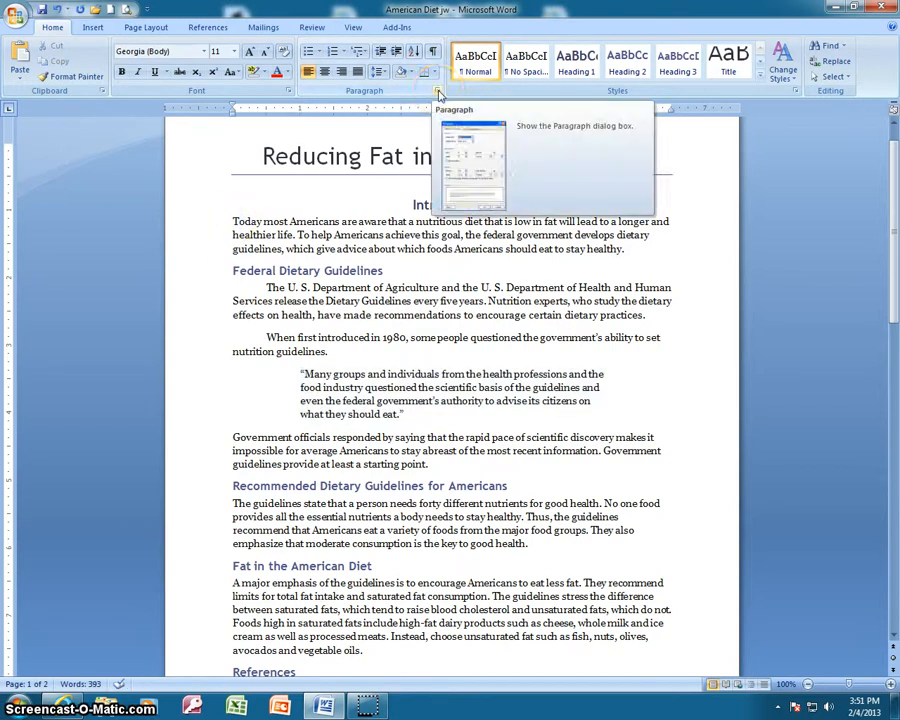
{"action": "left_click", "coordinate": [438, 91]}
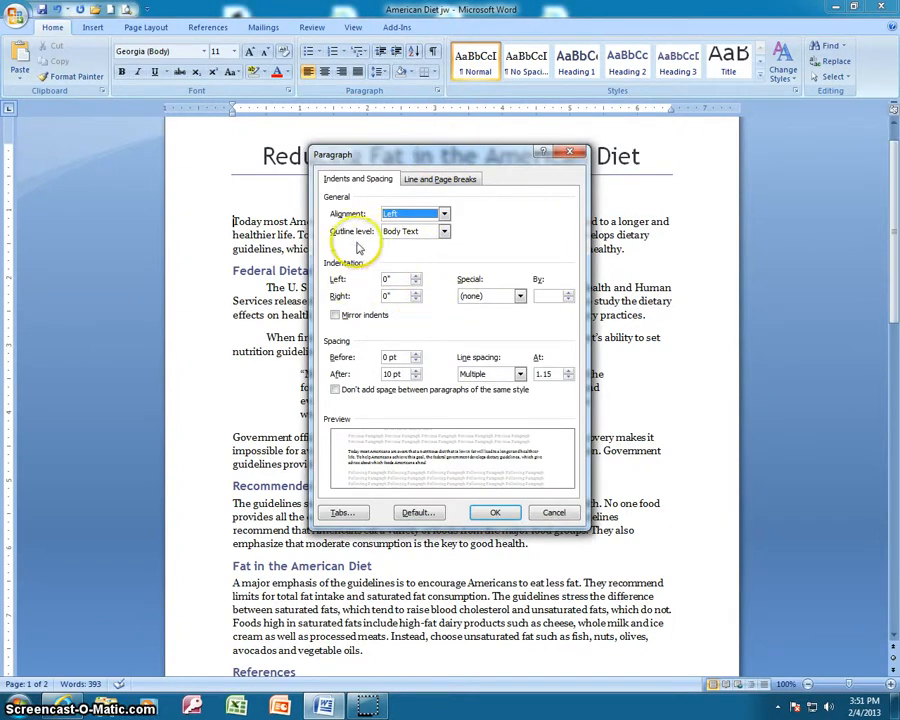
{"action": "left_click", "coordinate": [521, 297]}
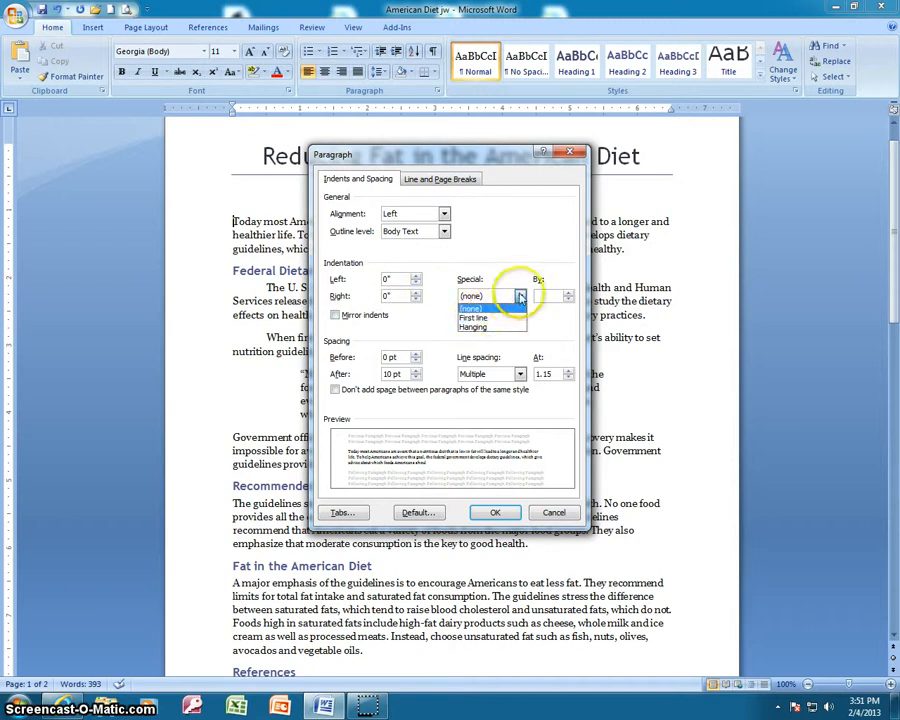
{"action": "left_click", "coordinate": [519, 294]}
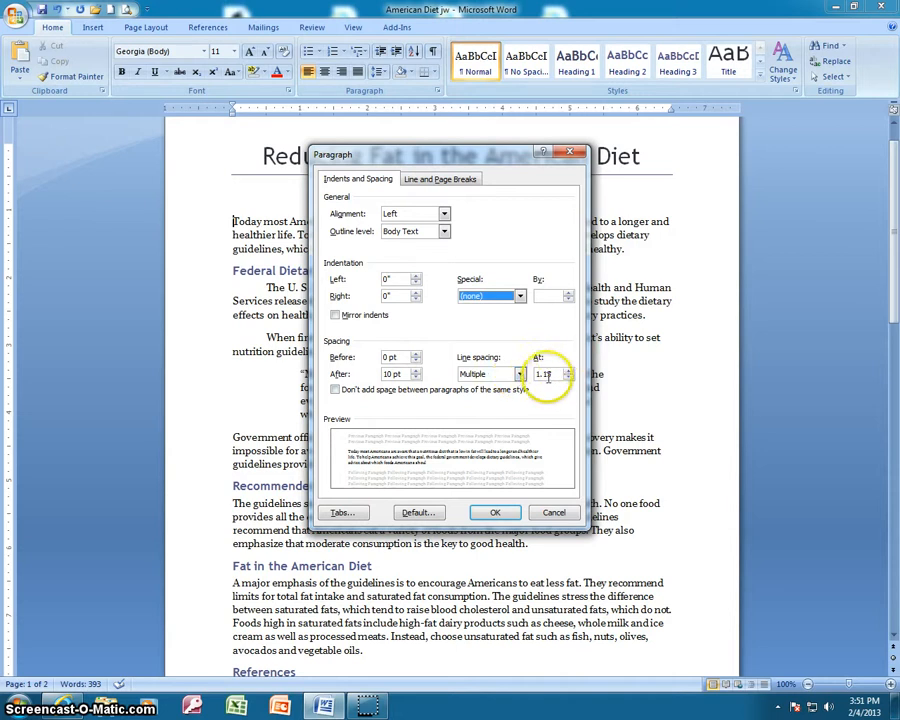
{"action": "left_click", "coordinate": [520, 374]}
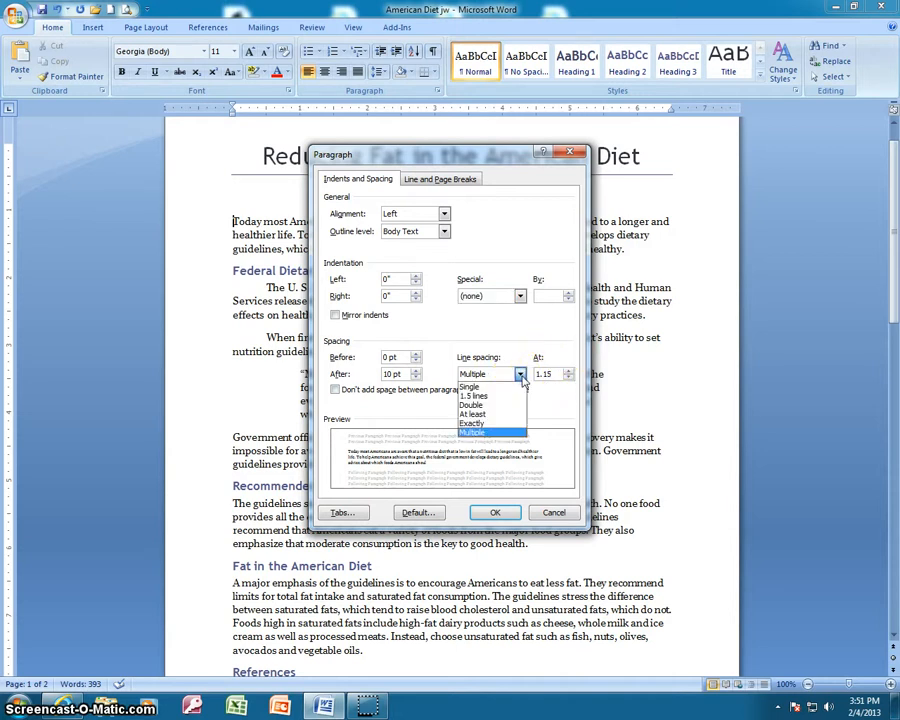
{"action": "left_click", "coordinate": [520, 375]}
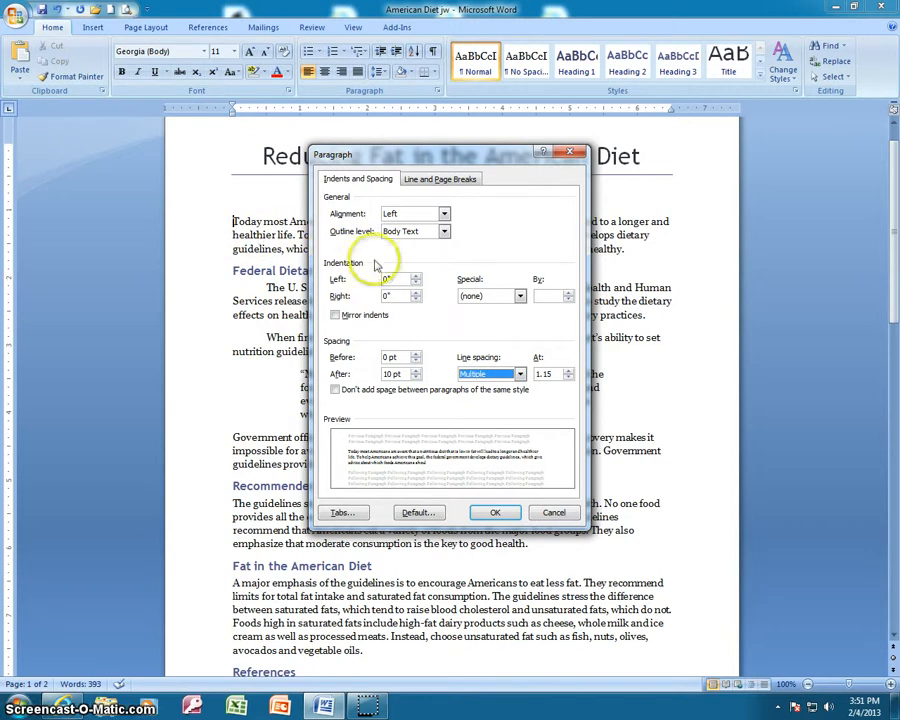
{"action": "left_click", "coordinate": [568, 371]}
{"action": "left_click", "coordinate": [568, 371]}
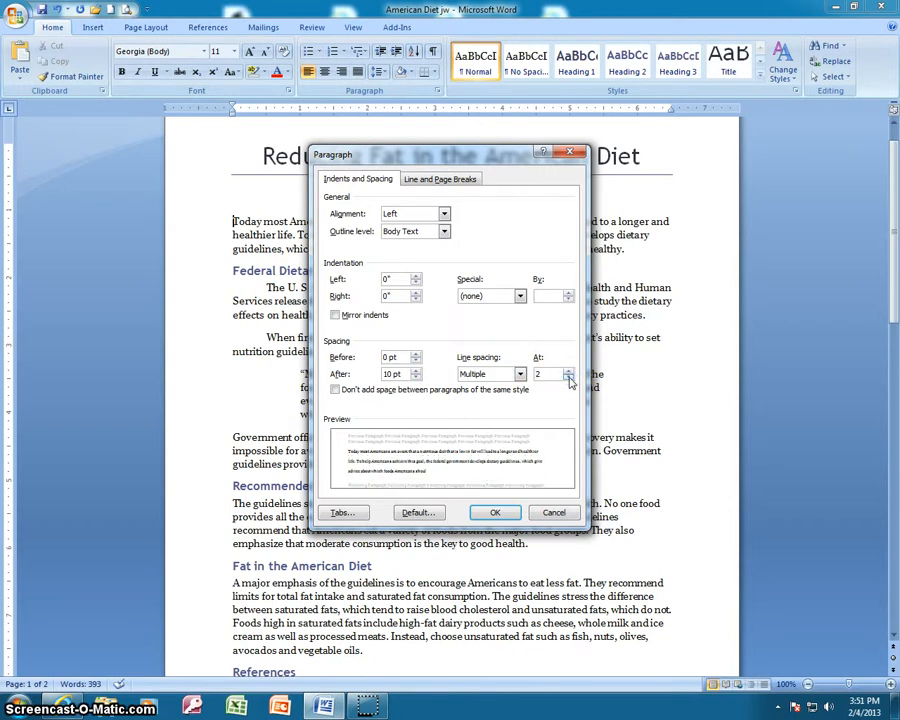
{"action": "left_click", "coordinate": [569, 378]}
{"action": "left_click", "coordinate": [569, 378]}
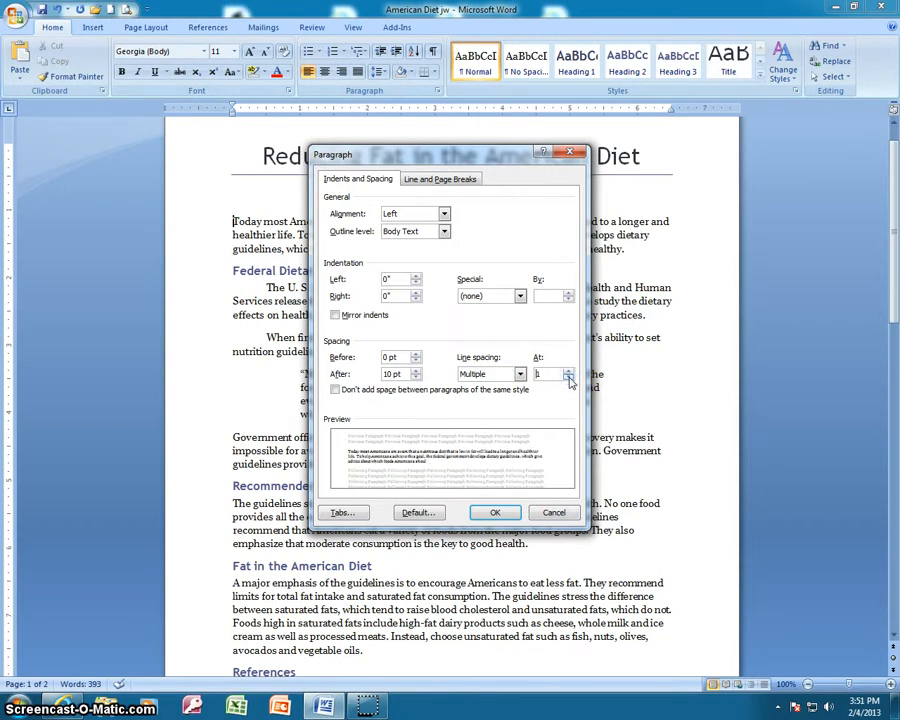
{"action": "left_click", "coordinate": [520, 374]}
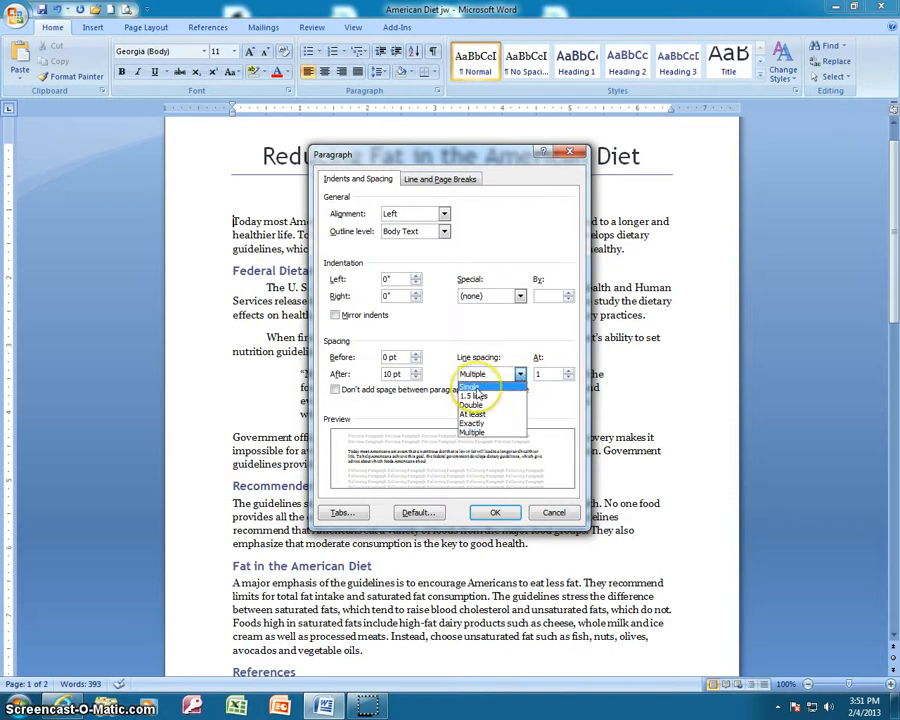
{"action": "left_click", "coordinate": [519, 374]}
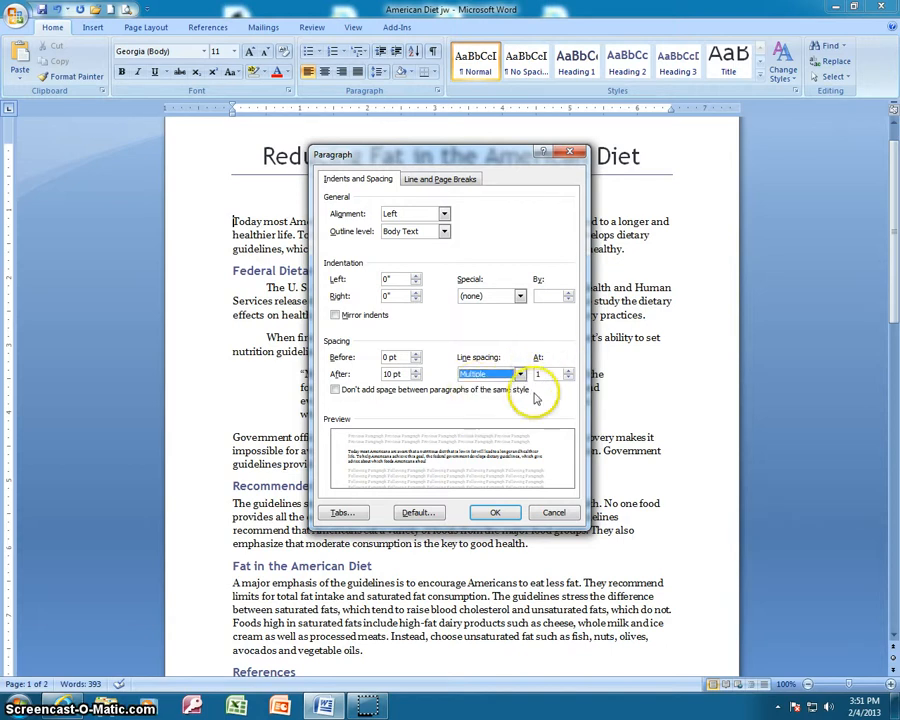
{"action": "left_click", "coordinate": [495, 514]}
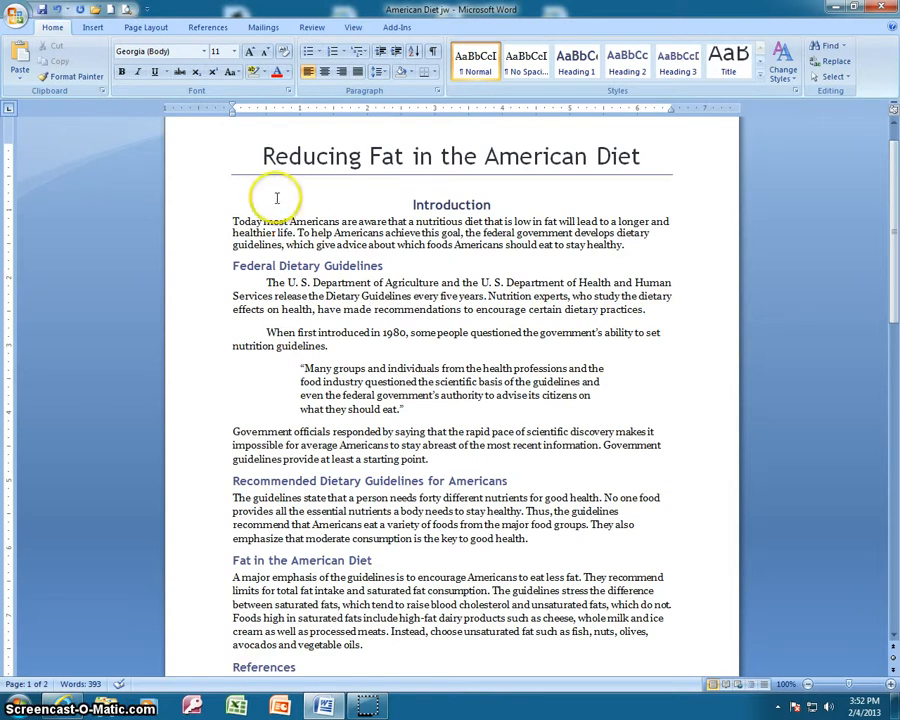
- Choose Single line spacing for the paragraph under "Introduction", reviewing the other line spacing options before applying it
{"action": "left_click", "coordinate": [437, 91]}
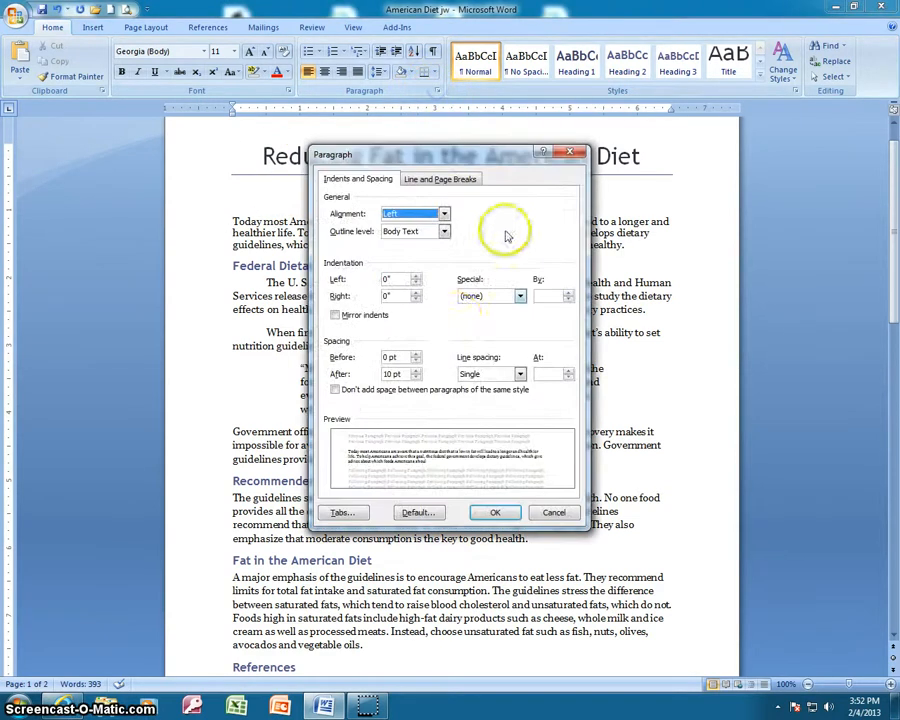
{"action": "left_click", "coordinate": [520, 374]}
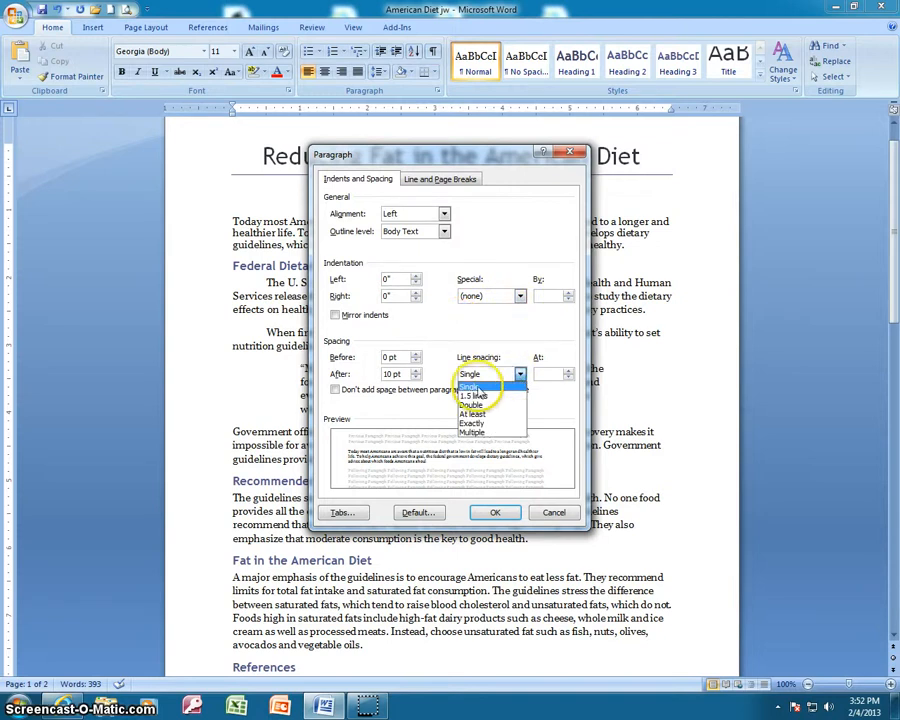
{"action": "left_click", "coordinate": [471, 386]}
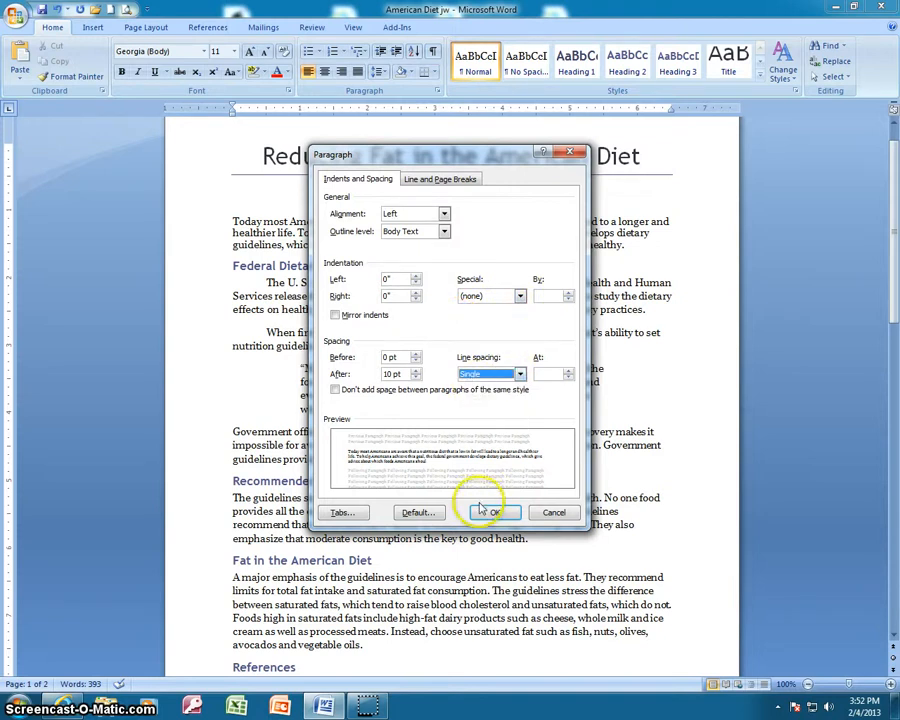
{"action": "left_click", "coordinate": [520, 375]}
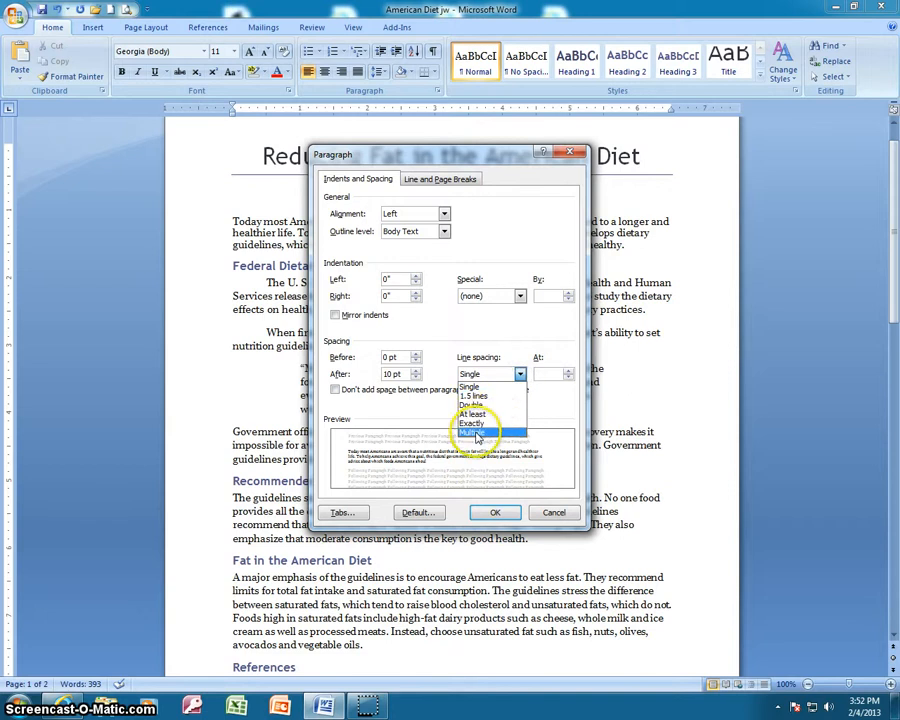
{"action": "left_click", "coordinate": [520, 376]}
{"action": "left_click", "coordinate": [495, 513]}
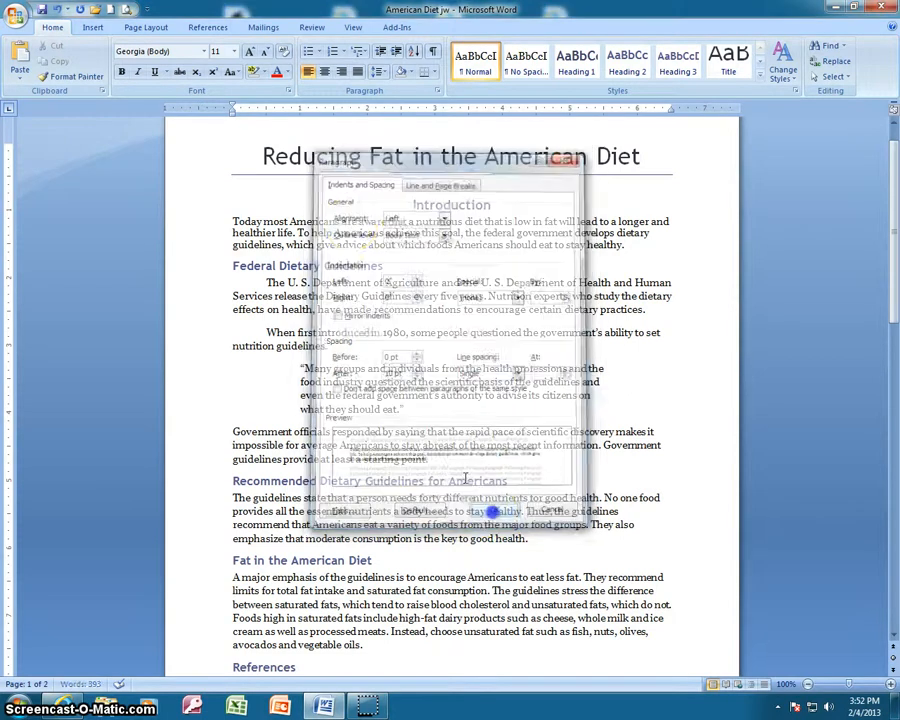
{"action": "key", "text": "ctrl+Home"}
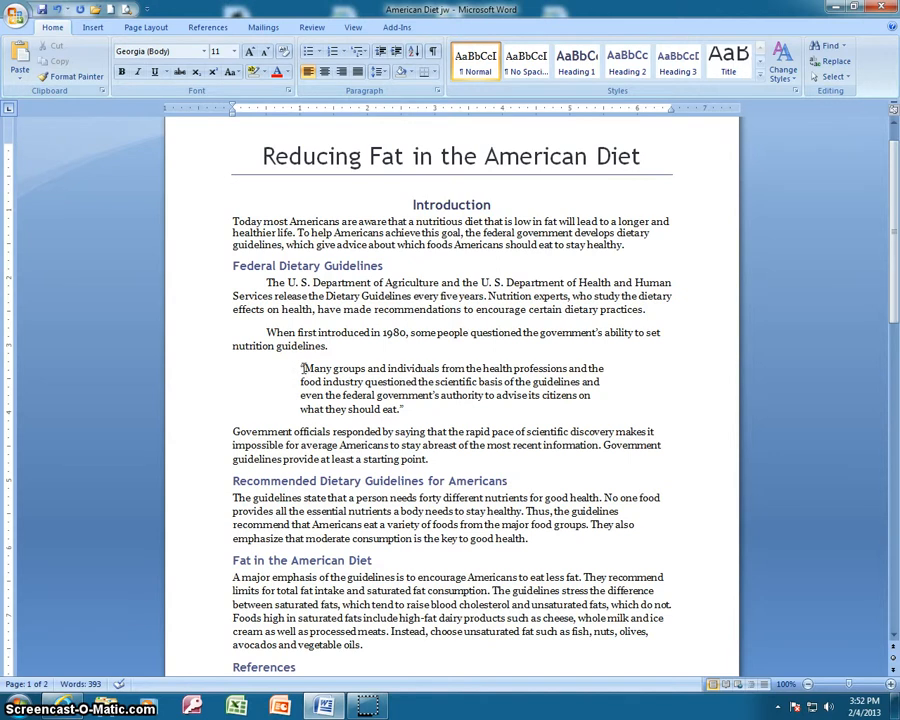
- Set the spacing before and after the "Many groups and individuals" quotation to 12 pt each
{"action": "left_click_drag", "start_coordinate": [305, 368], "coordinate": [440, 410]}
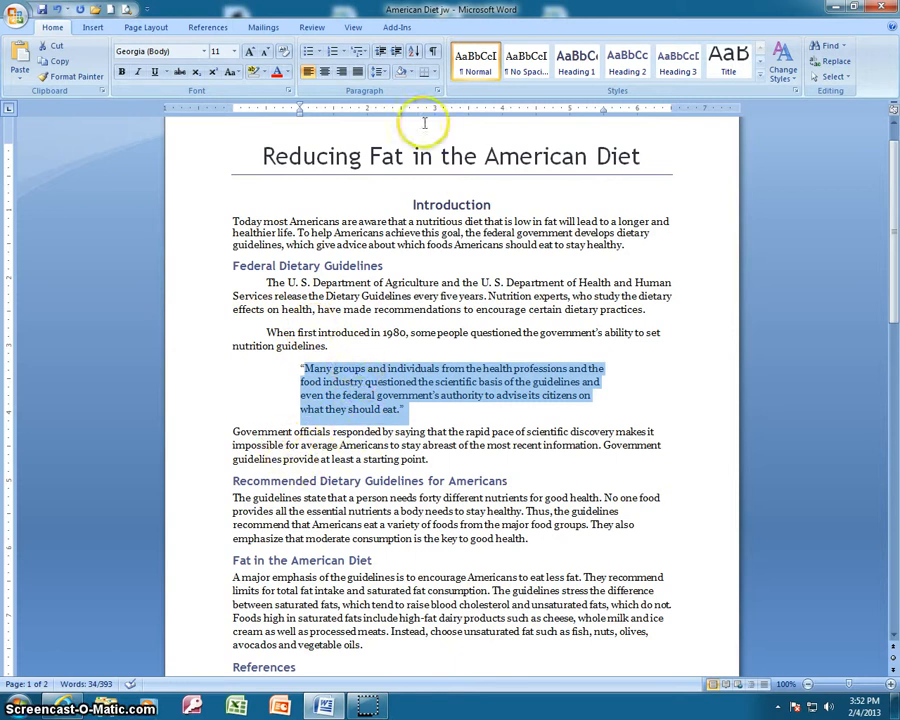
{"action": "left_click", "coordinate": [439, 91]}
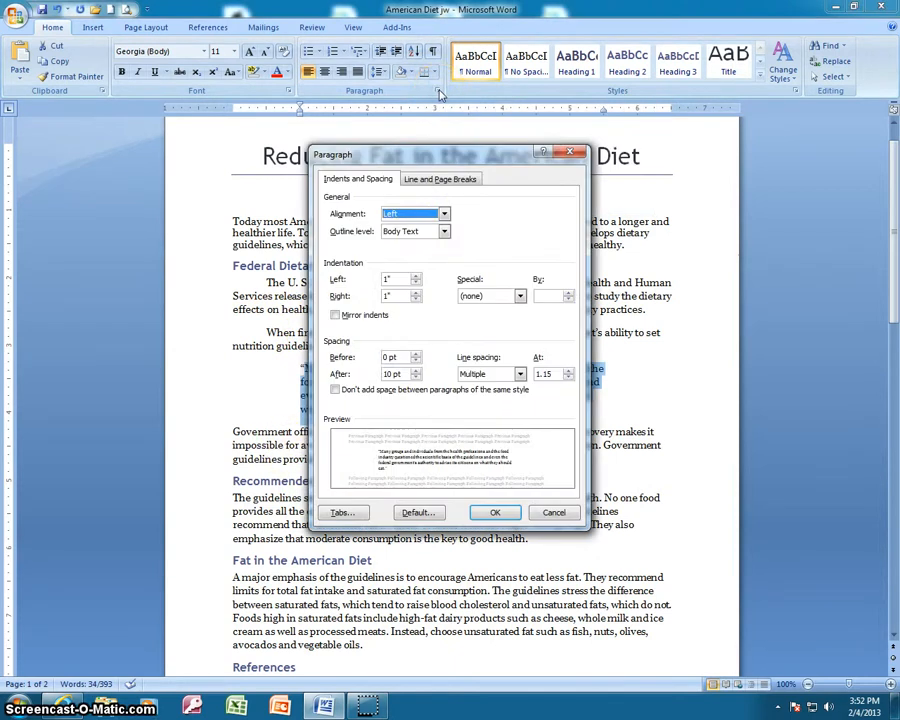
{"action": "left_click", "coordinate": [415, 355]}
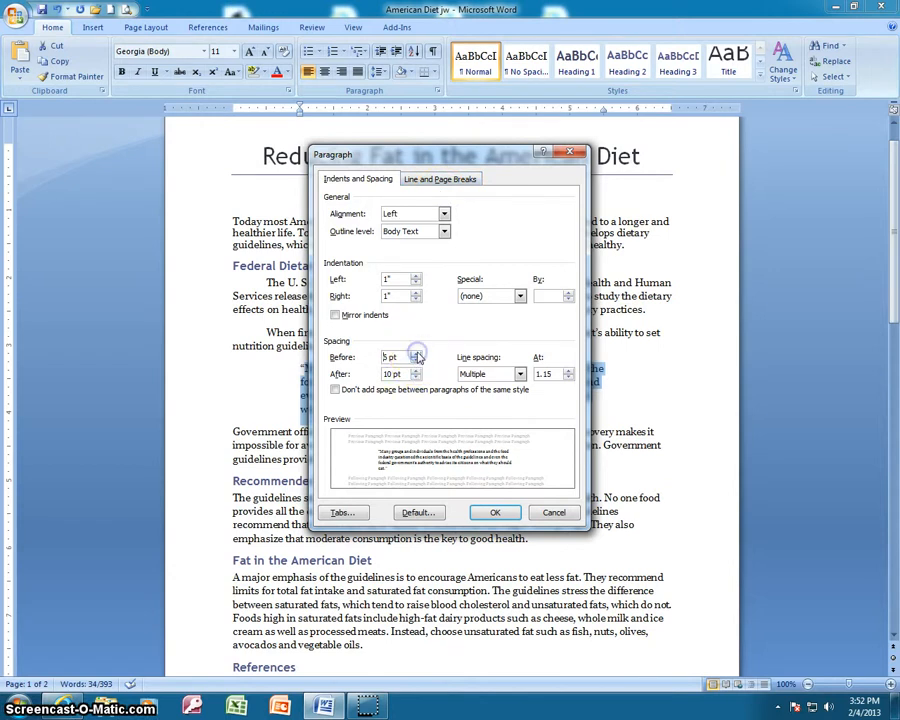
{"action": "left_click", "coordinate": [415, 355]}
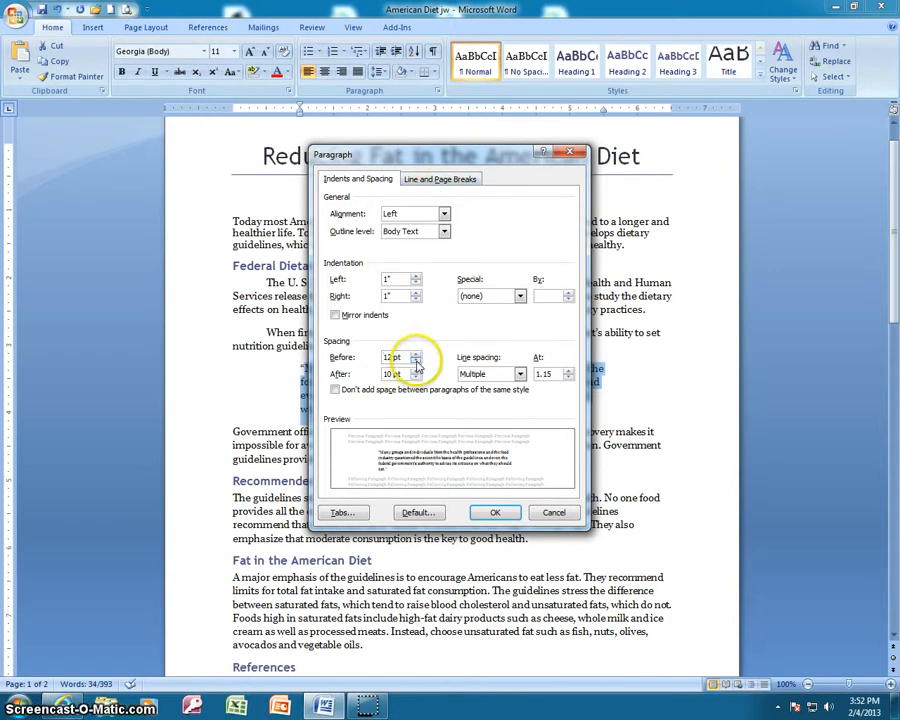
{"action": "left_click", "coordinate": [415, 371]}
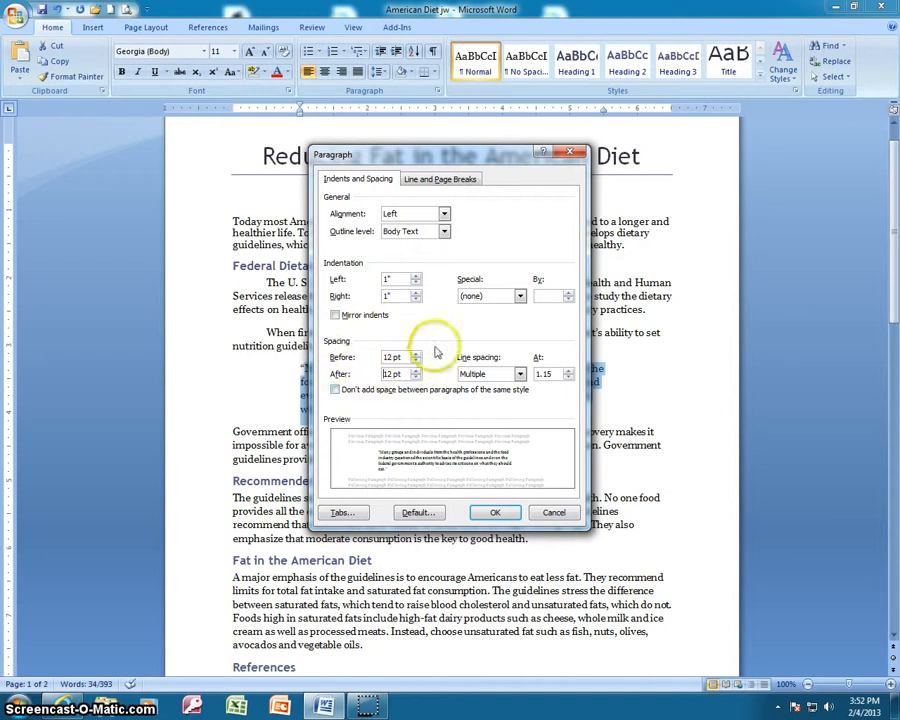
{"action": "left_click", "coordinate": [493, 513]}
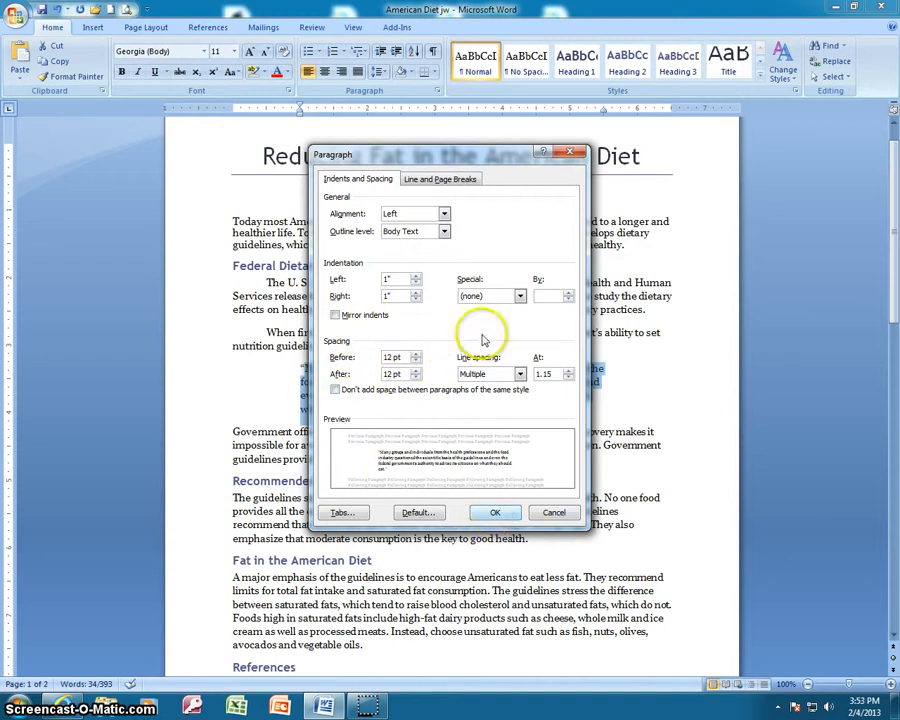
{"action": "left_click_drag", "start_coordinate": [448, 150], "coordinate": [540, 149]}
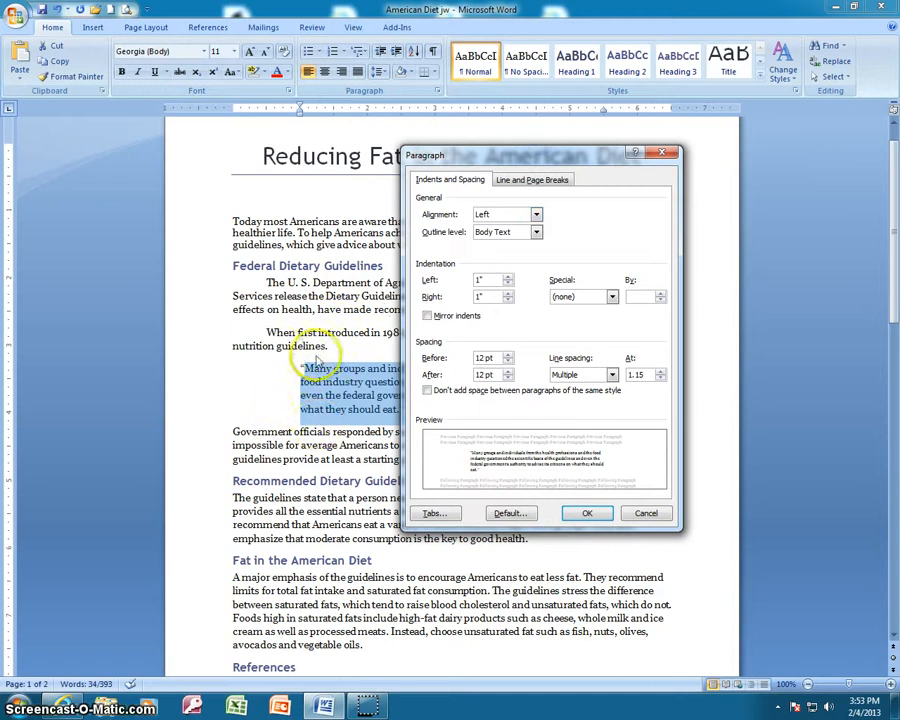
{"action": "left_click", "coordinate": [588, 515]}
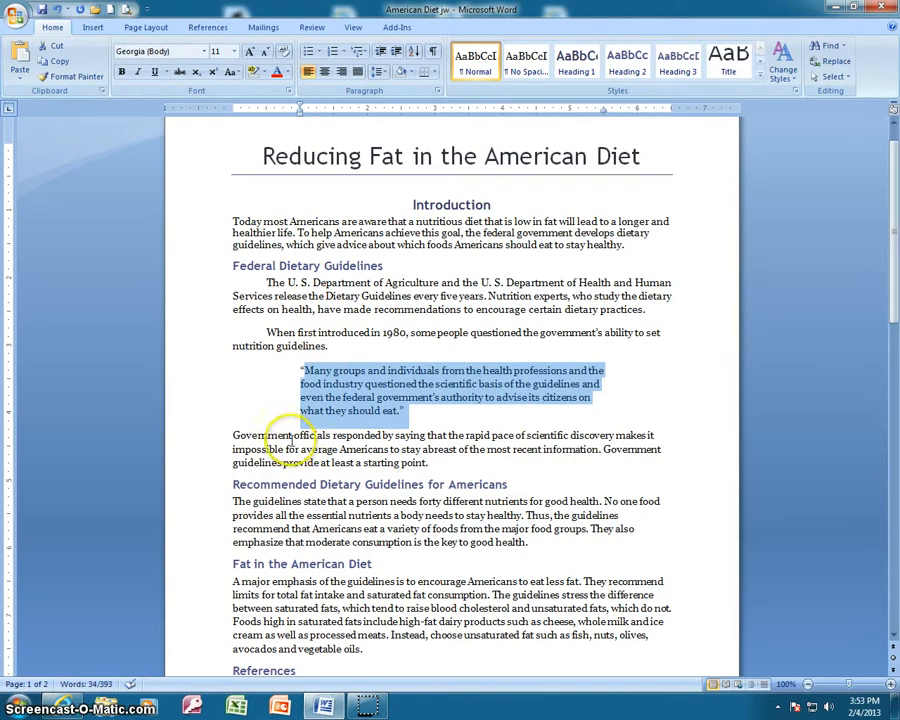
- Examine which styles are applied to the section headings, the body paragraphs and the "Introduction" heading
{"action": "left_click", "coordinate": [297, 266]}
{"action": "left_click", "coordinate": [294, 389]}
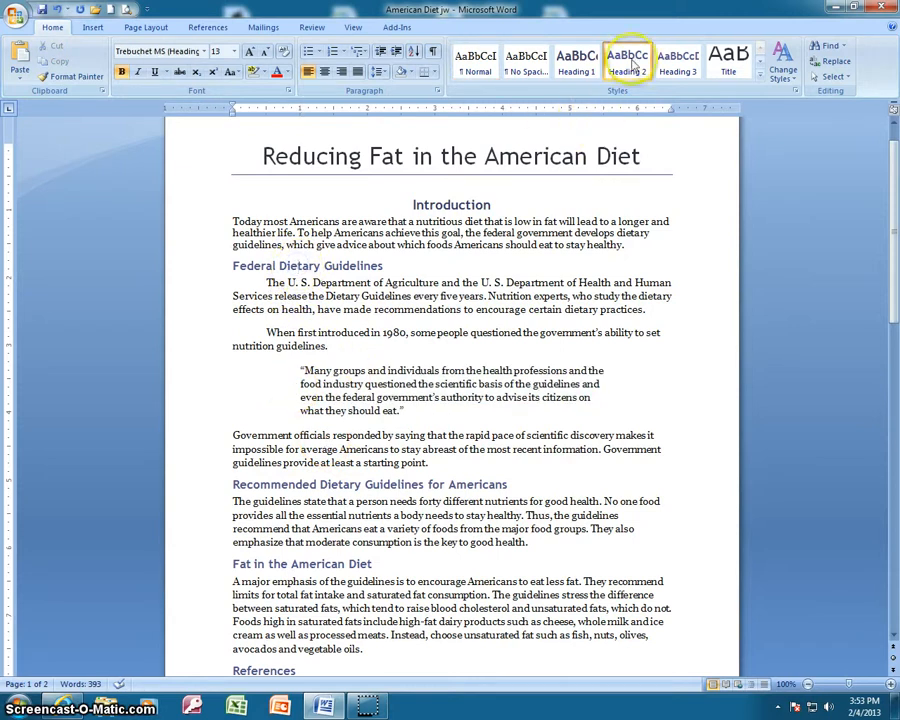
{"action": "left_click", "coordinate": [340, 484]}
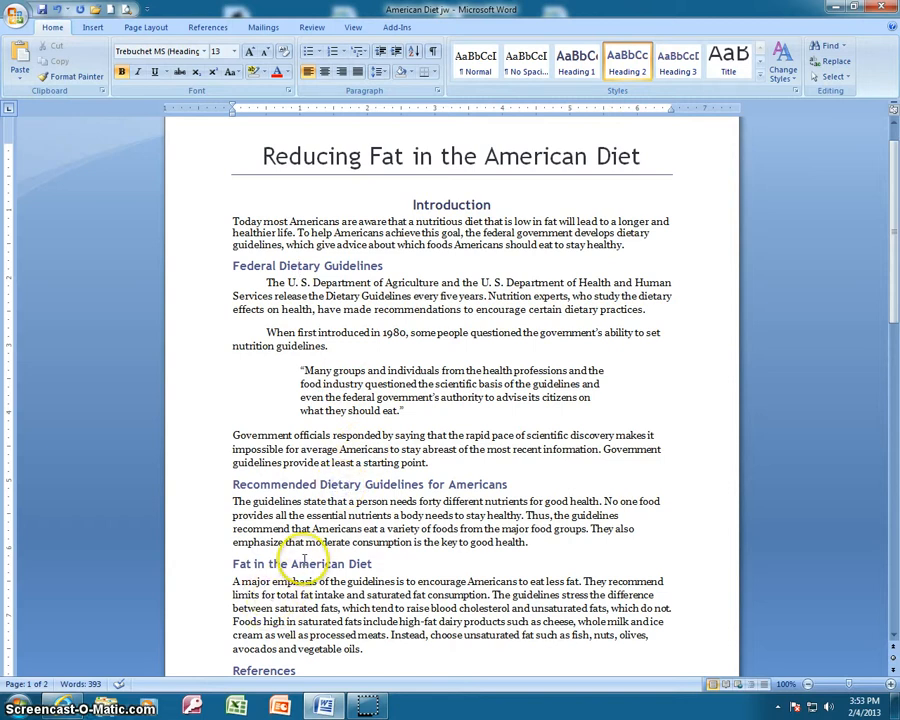
{"action": "left_click", "coordinate": [258, 670]}
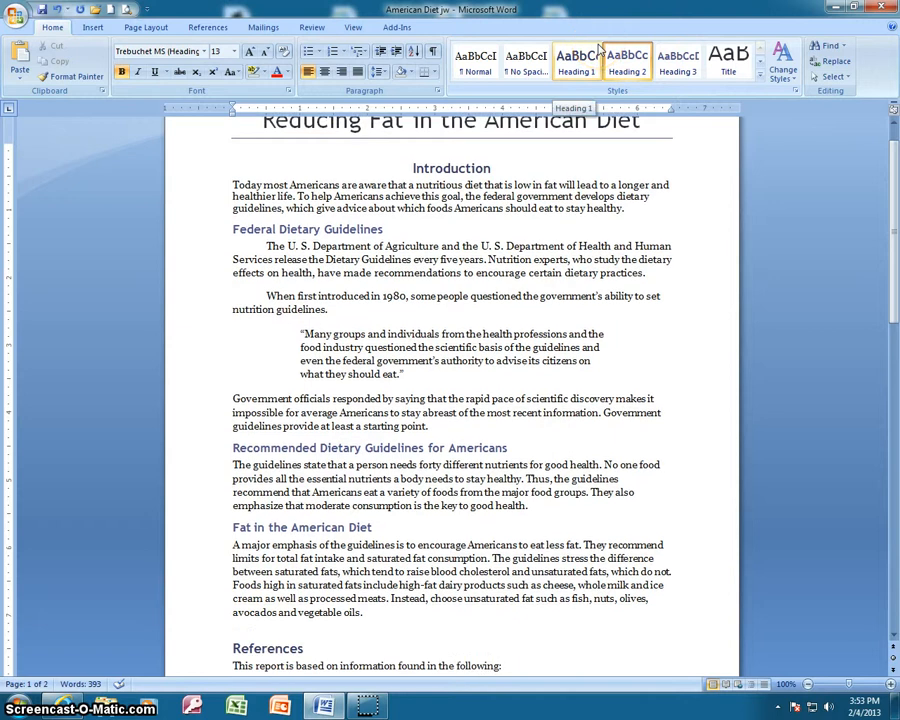
{"action": "scroll", "coordinate": [367, 175], "scroll_direction": "up", "scroll_amount": 1}
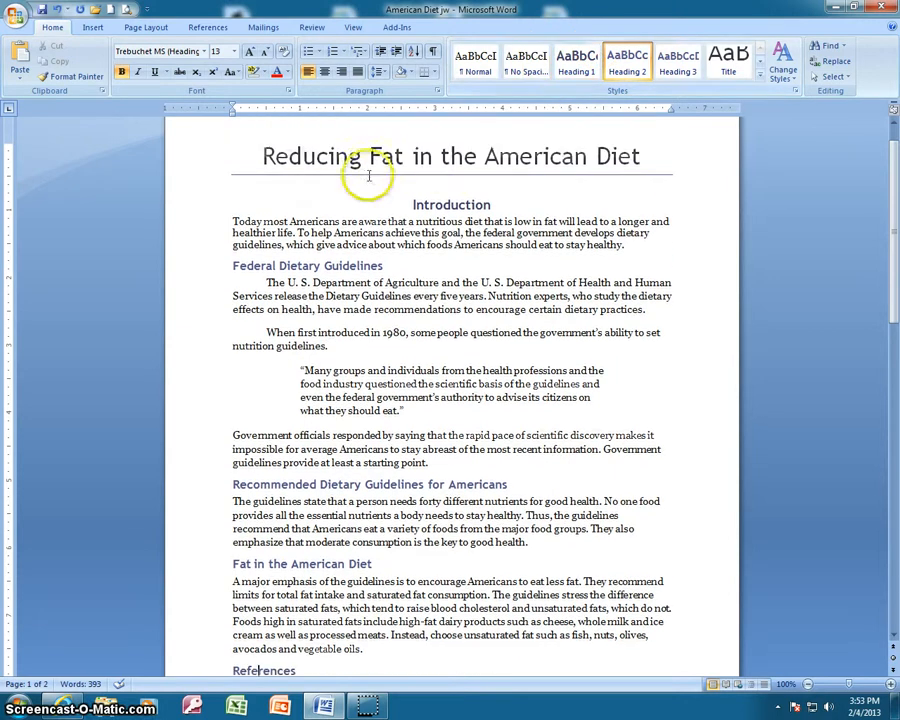
{"action": "left_click", "coordinate": [345, 232]}
{"action": "left_click", "coordinate": [361, 344]}
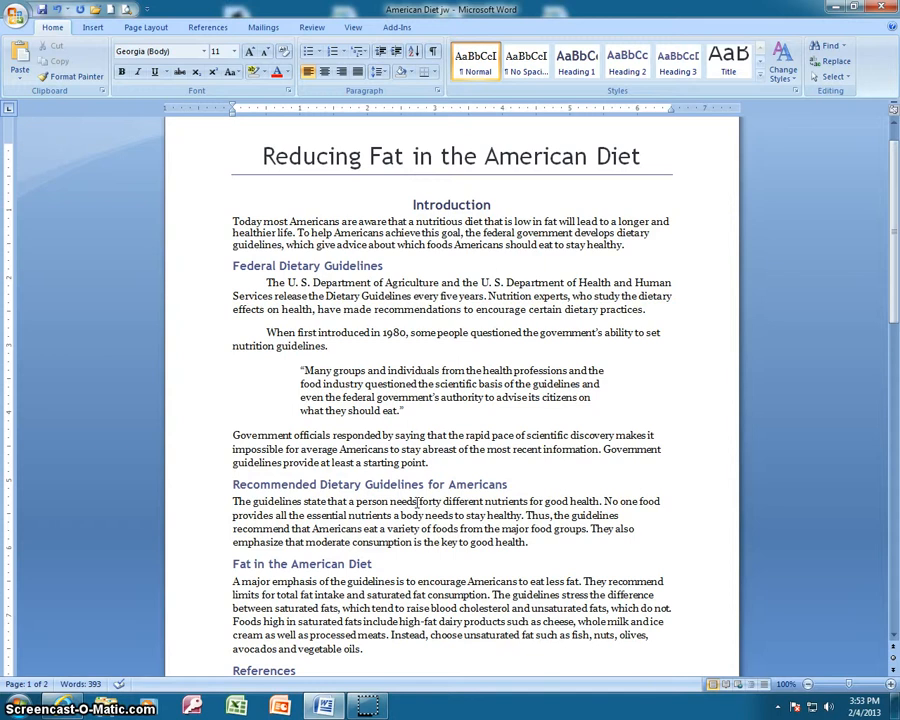
{"action": "left_click", "coordinate": [451, 205]}
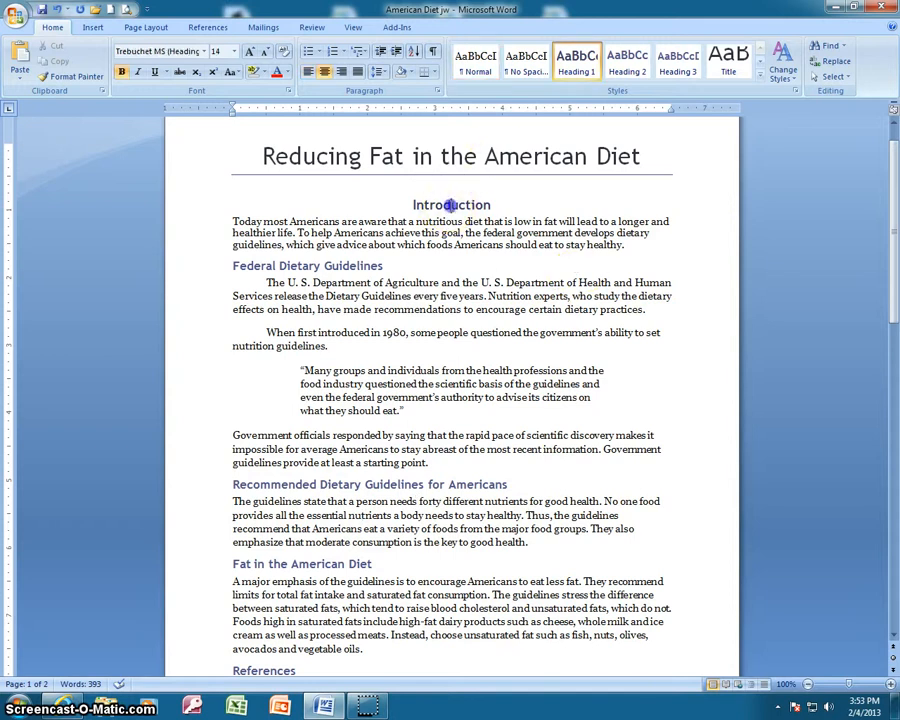
{"action": "left_click", "coordinate": [452, 221]}
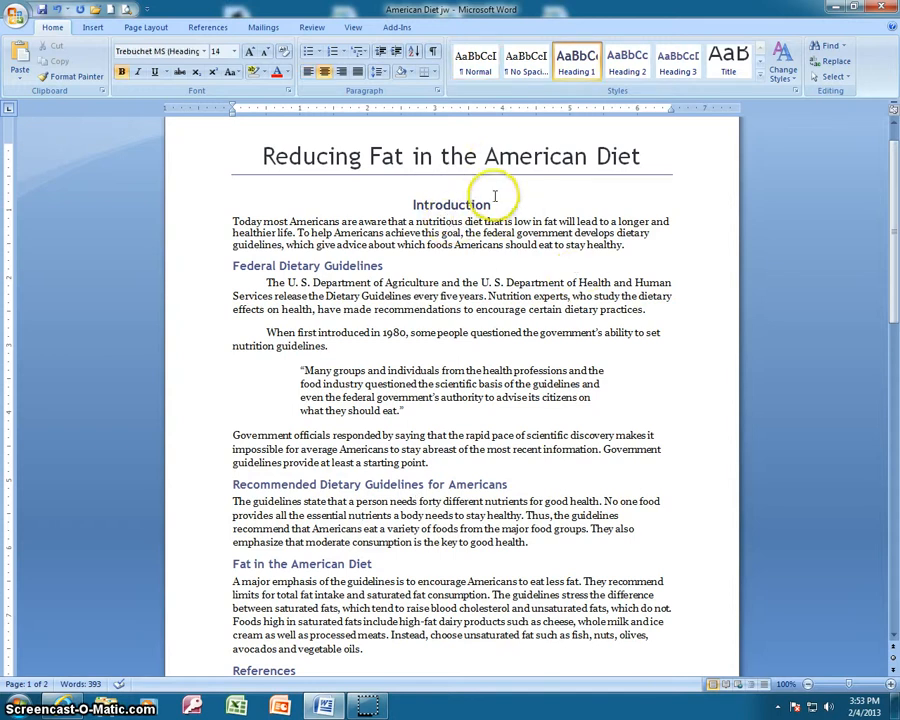
- Set the font size of the "Introduction" heading to 18 pt
{"action": "left_click", "coordinate": [236, 53]}
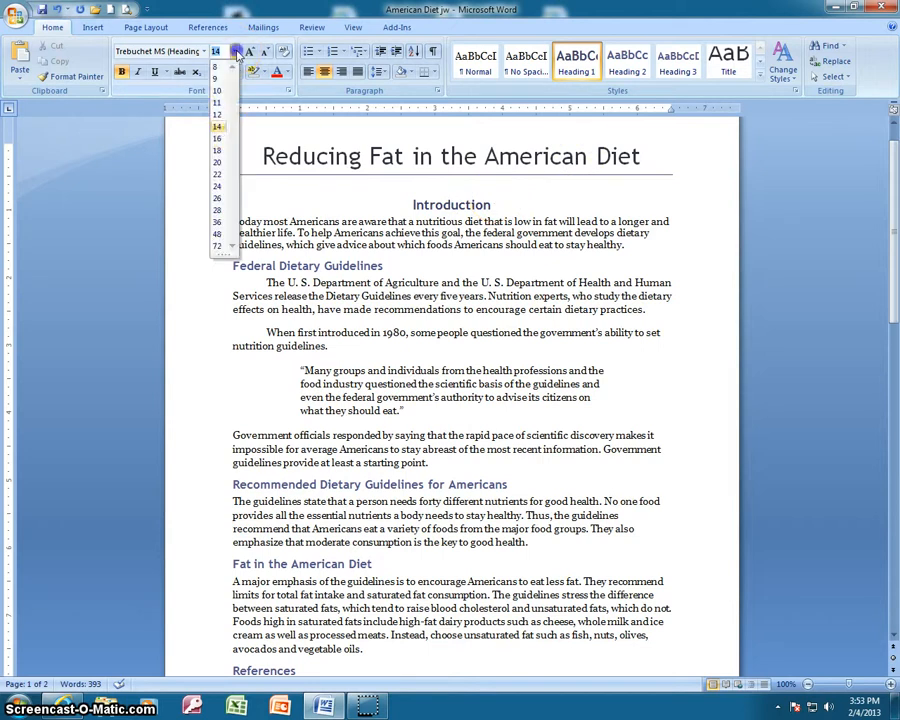
{"action": "left_click", "coordinate": [492, 208]}
{"action": "left_click_drag", "start_coordinate": [490, 207], "coordinate": [412, 204]}
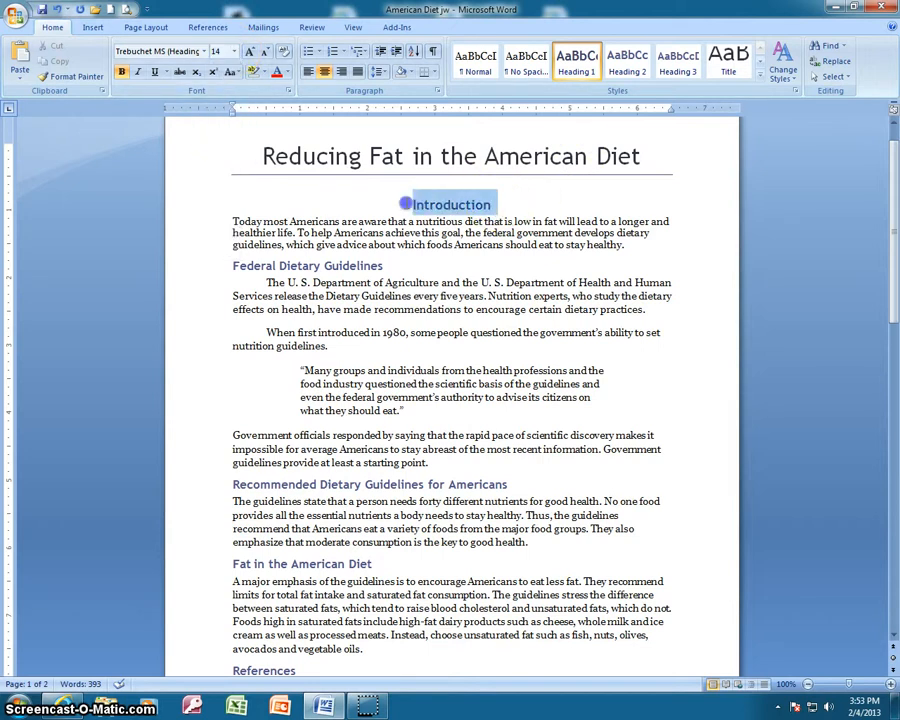
{"action": "left_click", "coordinate": [236, 53]}
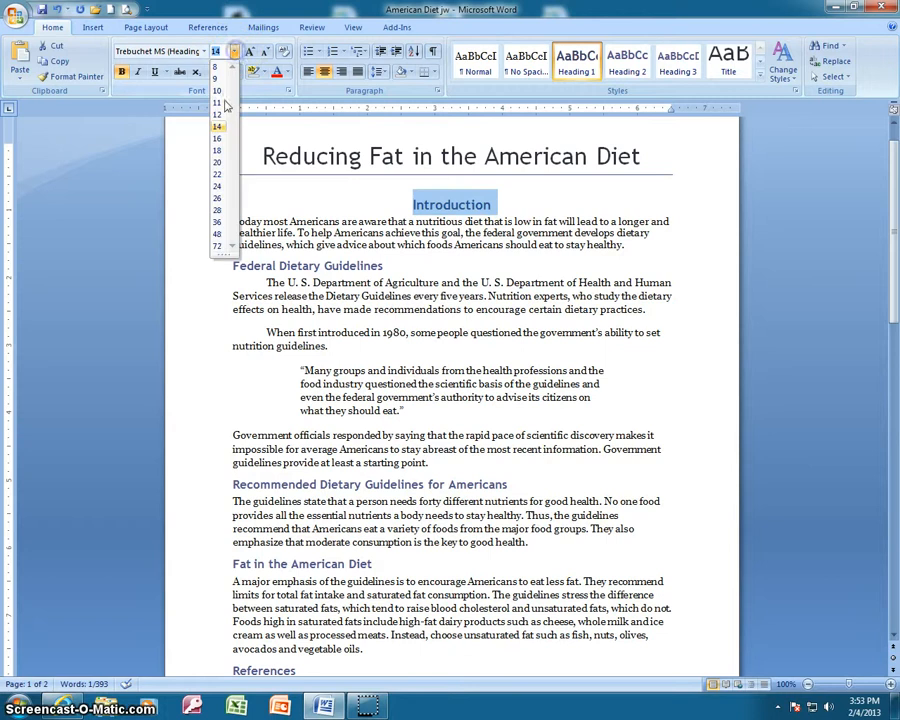
{"action": "left_click", "coordinate": [217, 151]}
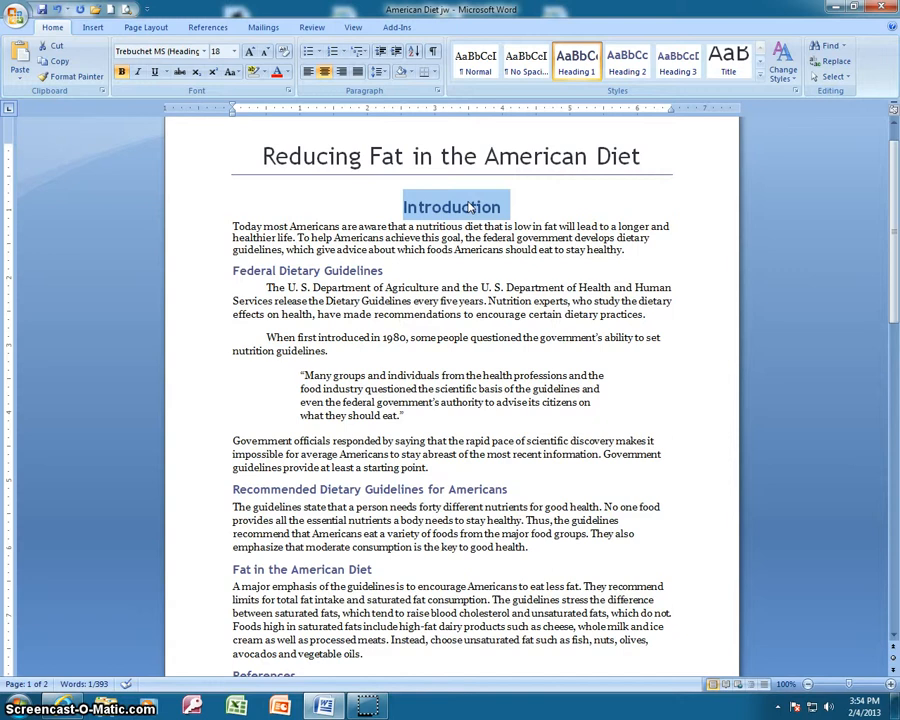
- Format the "References" heading as a centred Heading 1 at 18 pt
{"action": "scroll", "coordinate": [426, 362], "scroll_direction": "down", "scroll_amount": 3}
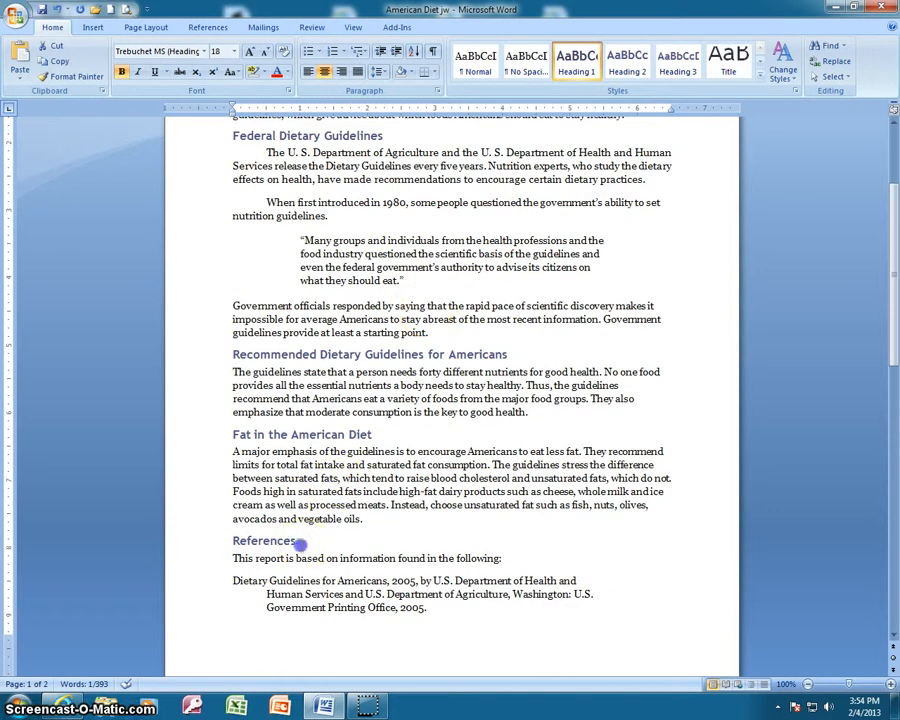
{"action": "left_click_drag", "start_coordinate": [297, 541], "coordinate": [234, 540]}
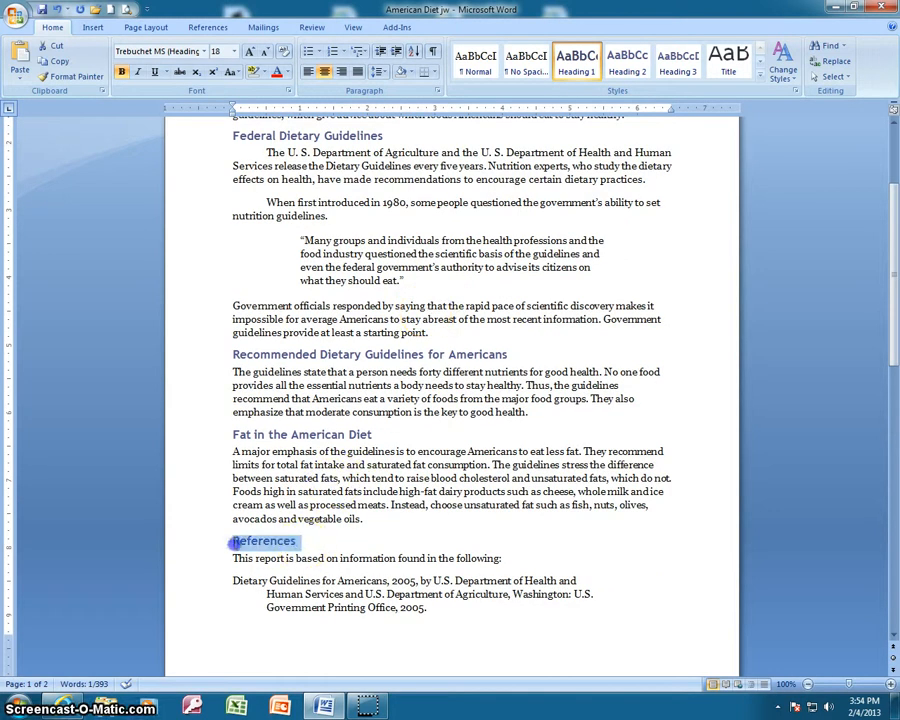
{"action": "left_click", "coordinate": [576, 62]}
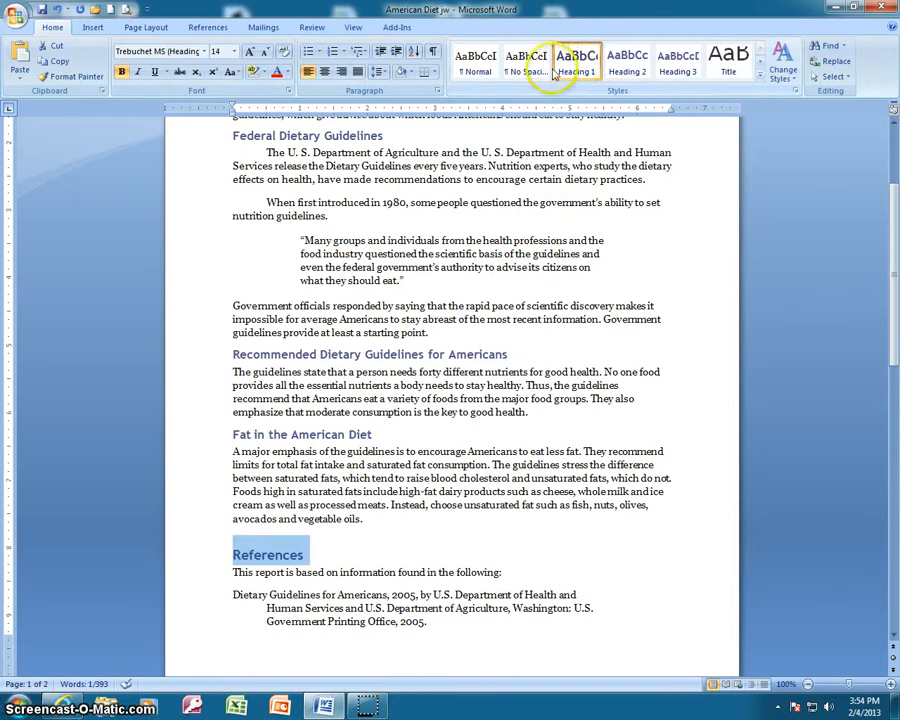
{"action": "left_click", "coordinate": [233, 51]}
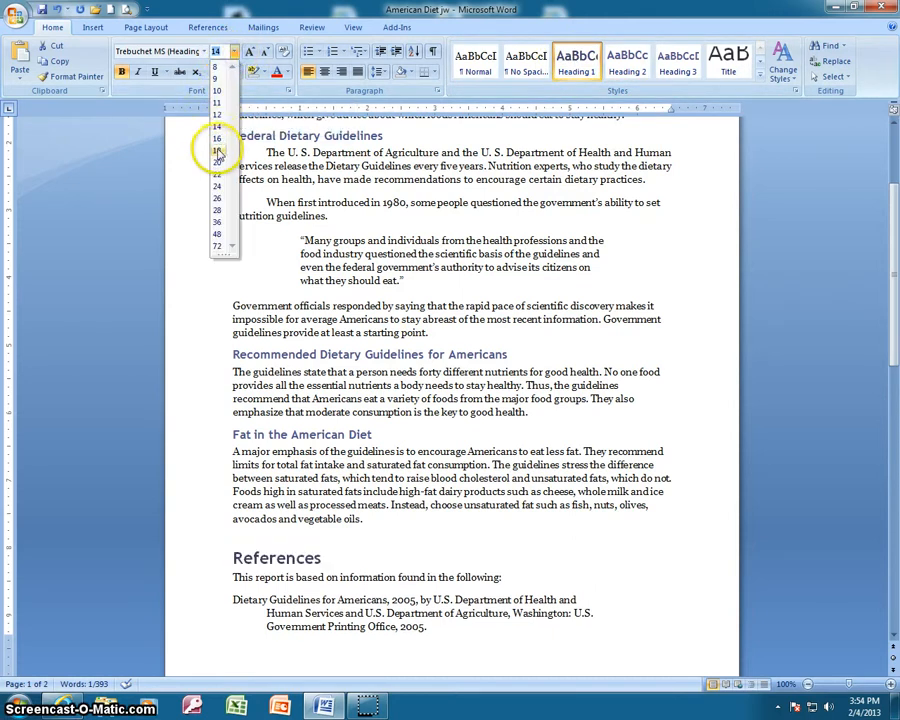
{"action": "left_click", "coordinate": [216, 150]}
{"action": "left_click", "coordinate": [324, 71]}
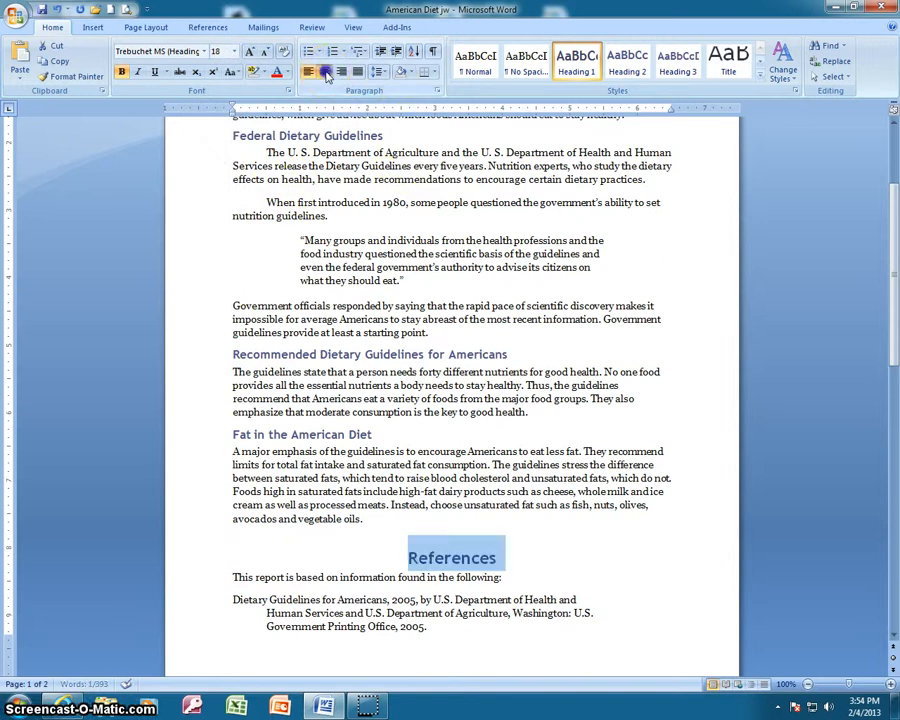
- Examine the style list for the "Federal Dietary Guidelines" heading, including the Change Styles choices and the Style Pane Options
{"action": "scroll", "coordinate": [552, 368], "scroll_direction": "up", "scroll_amount": 2}
{"action": "scroll", "coordinate": [556, 364], "scroll_direction": "down", "scroll_amount": 3}
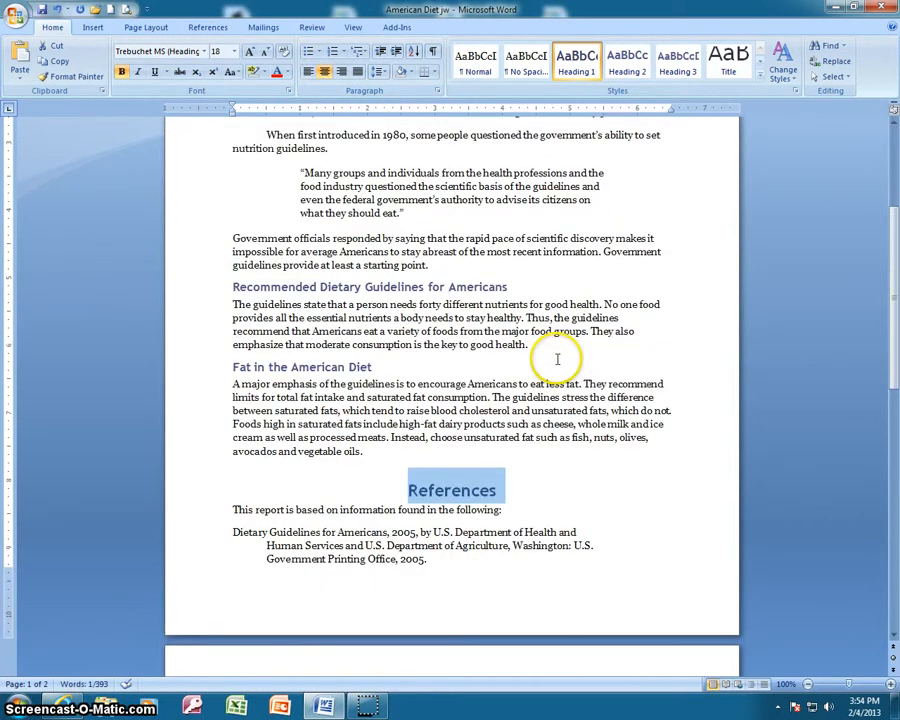
{"action": "scroll", "coordinate": [557, 358], "scroll_direction": "down", "scroll_amount": 7}
{"action": "scroll", "coordinate": [558, 352], "scroll_direction": "up", "scroll_amount": 12}
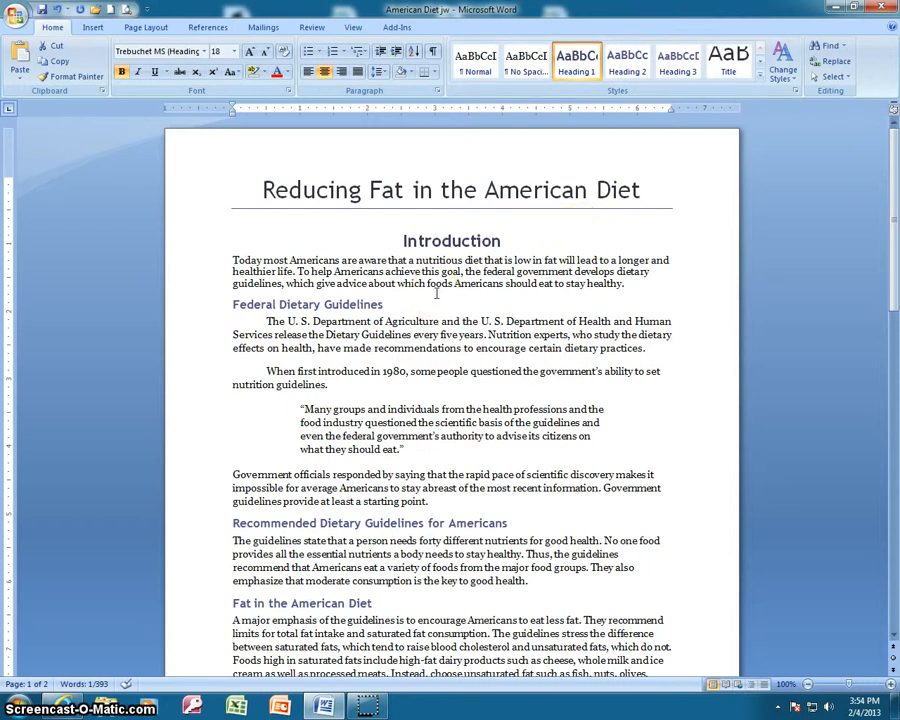
{"action": "left_click", "coordinate": [297, 304]}
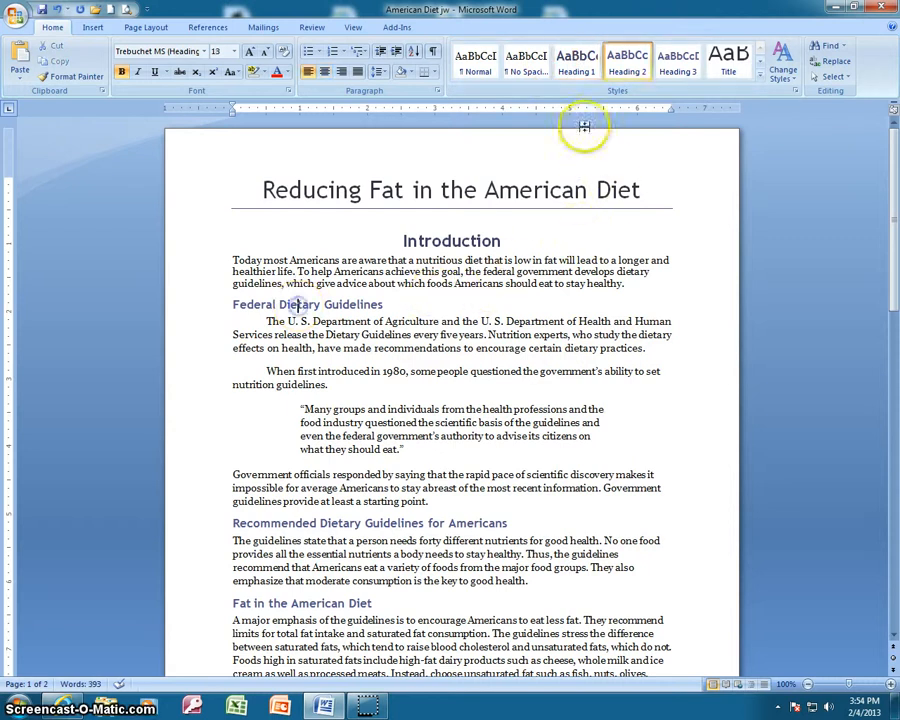
{"action": "left_click", "coordinate": [796, 92]}
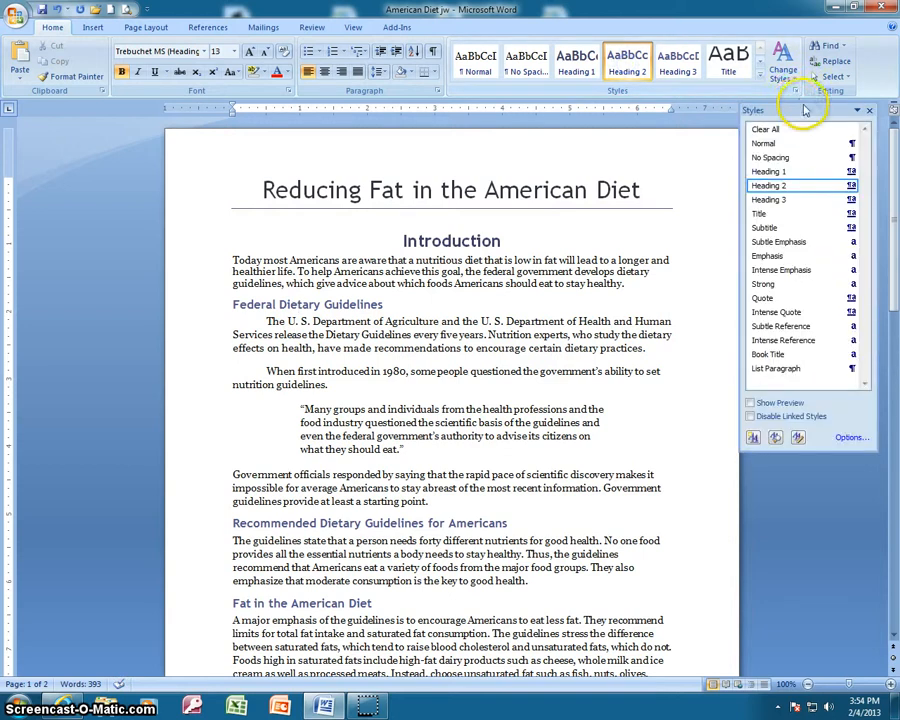
{"action": "left_click", "coordinate": [792, 80]}
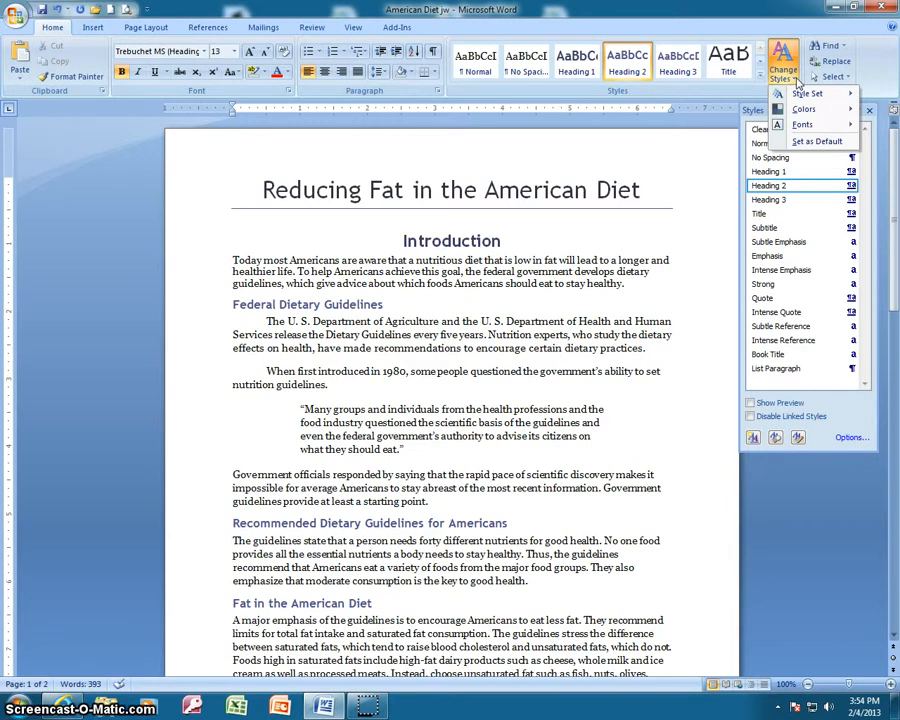
{"action": "mouse_move", "coordinate": [798, 126]}
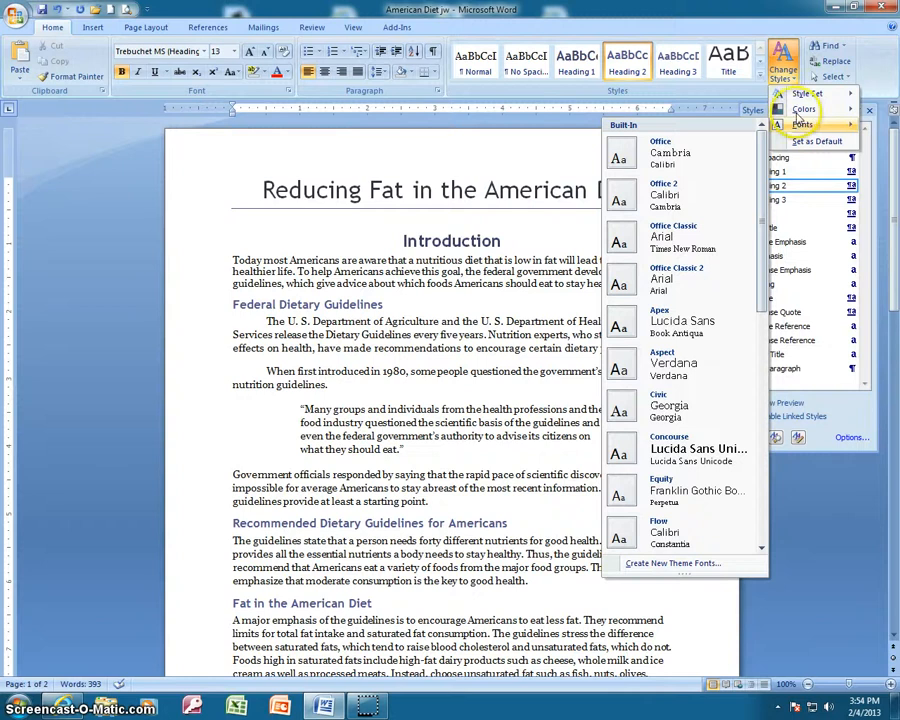
{"action": "mouse_move", "coordinate": [798, 97]}
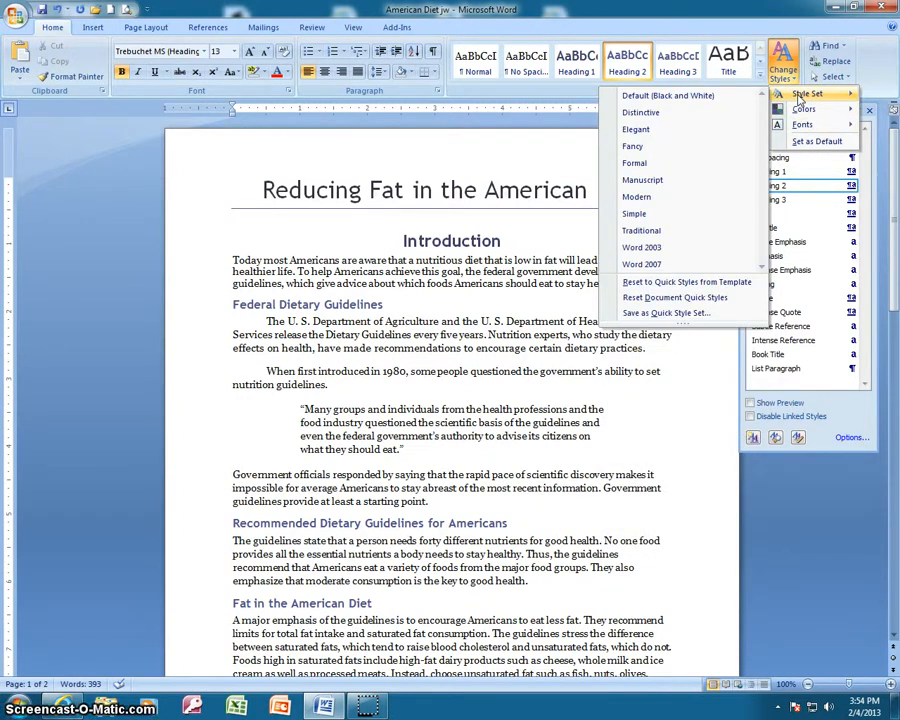
{"action": "left_click", "coordinate": [795, 81]}
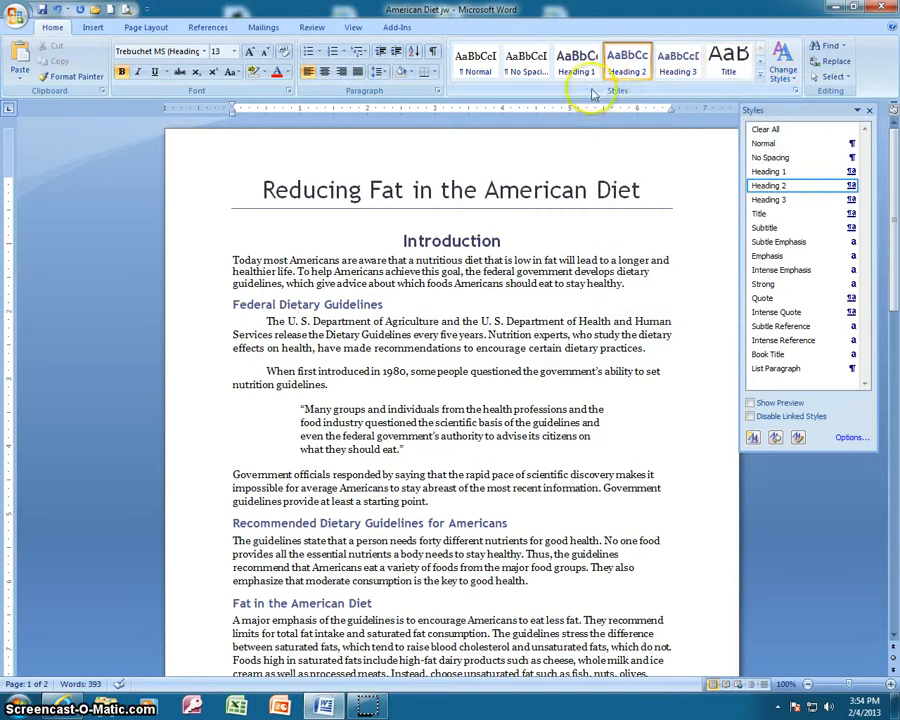
{"action": "left_click", "coordinate": [852, 438]}
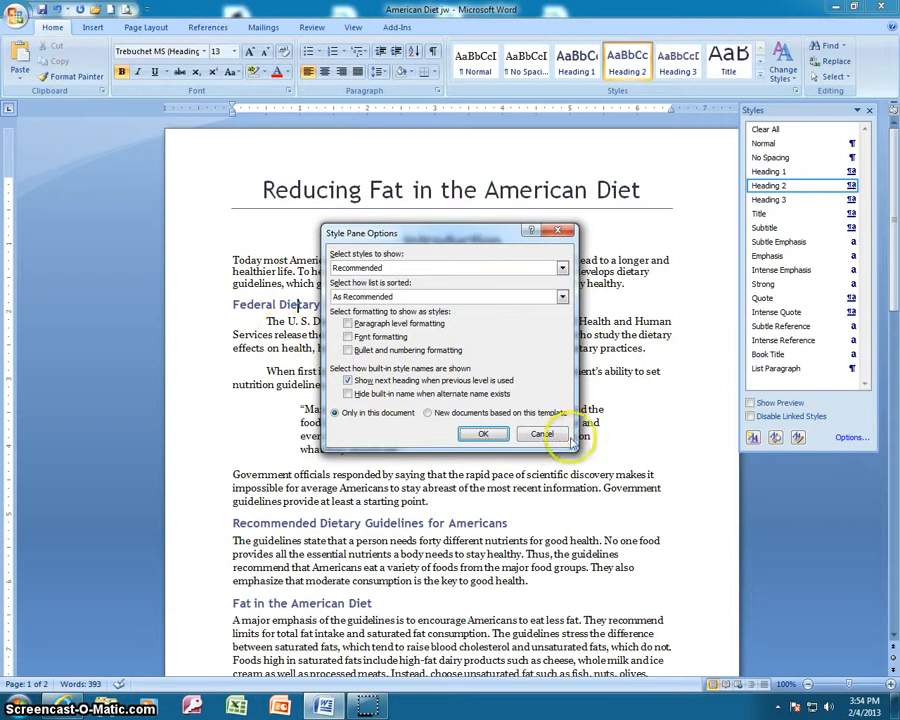
{"action": "left_click", "coordinate": [541, 433]}
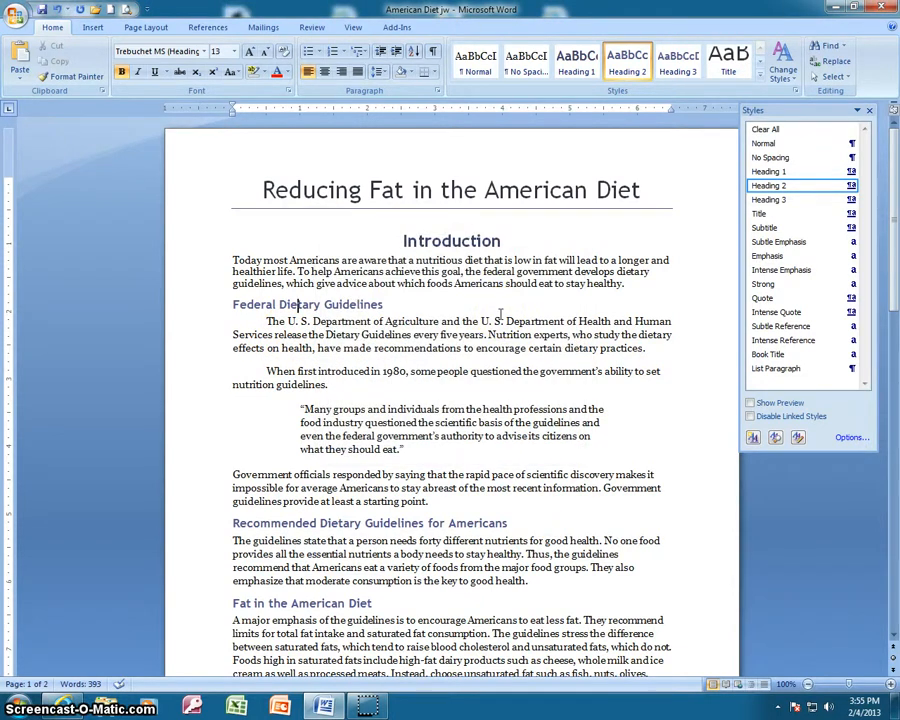
- Review the title's style and the formatting of headings and paragraphs across both pages of the report
{"action": "scroll", "coordinate": [440, 270], "scroll_direction": "down", "scroll_amount": 4}
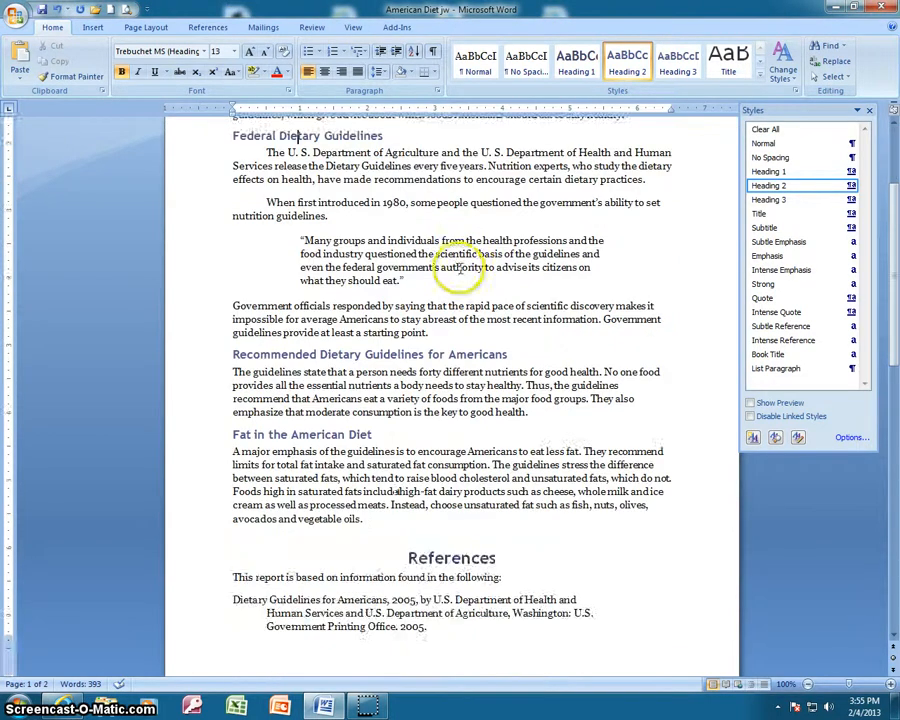
{"action": "scroll", "coordinate": [462, 269], "scroll_direction": "up", "scroll_amount": 3}
{"action": "scroll", "coordinate": [462, 265], "scroll_direction": "up", "scroll_amount": 1}
{"action": "scroll", "coordinate": [462, 265], "scroll_direction": "down", "scroll_amount": 5}
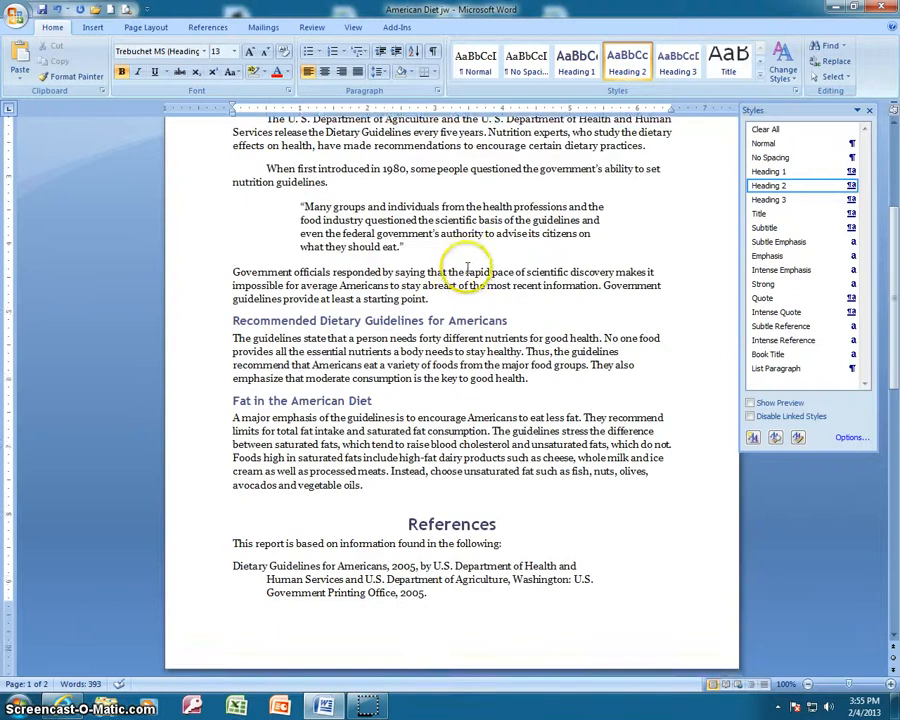
{"action": "scroll", "coordinate": [466, 265], "scroll_direction": "up", "scroll_amount": 1}
{"action": "scroll", "coordinate": [470, 262], "scroll_direction": "up", "scroll_amount": 4}
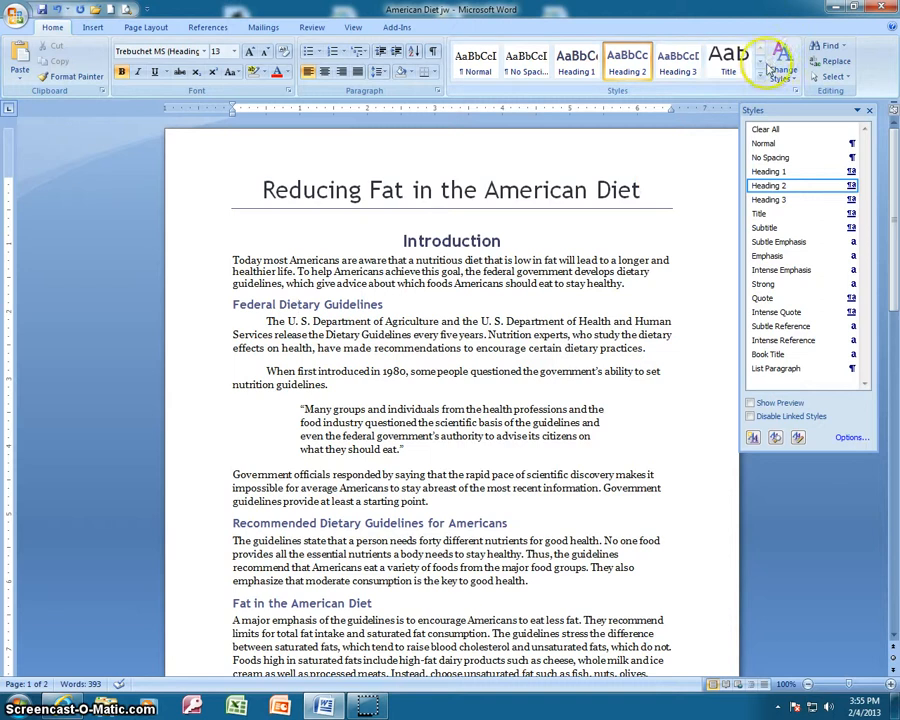
{"action": "left_click", "coordinate": [726, 78]}
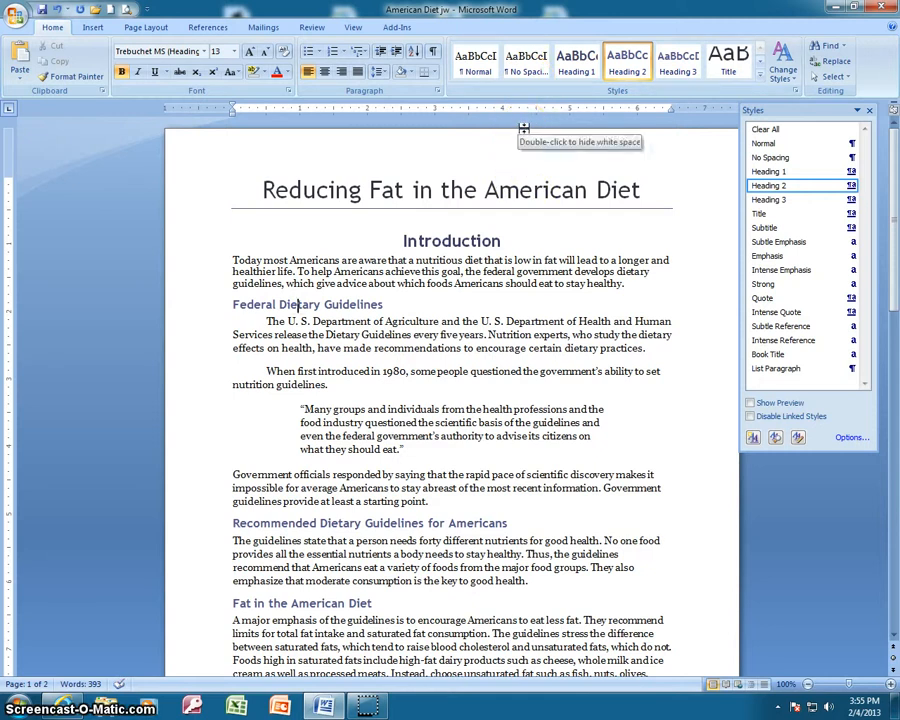
{"action": "left_click", "coordinate": [238, 190]}
{"action": "scroll", "coordinate": [350, 220], "scroll_direction": "down", "scroll_amount": 12}
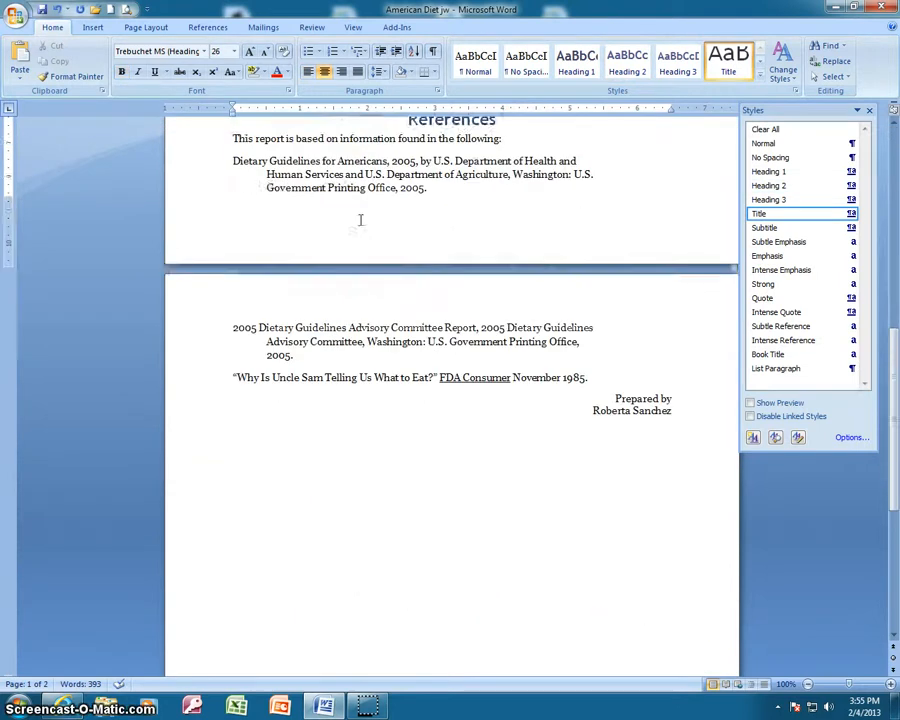
{"action": "scroll", "coordinate": [360, 219], "scroll_direction": "up", "scroll_amount": 12}
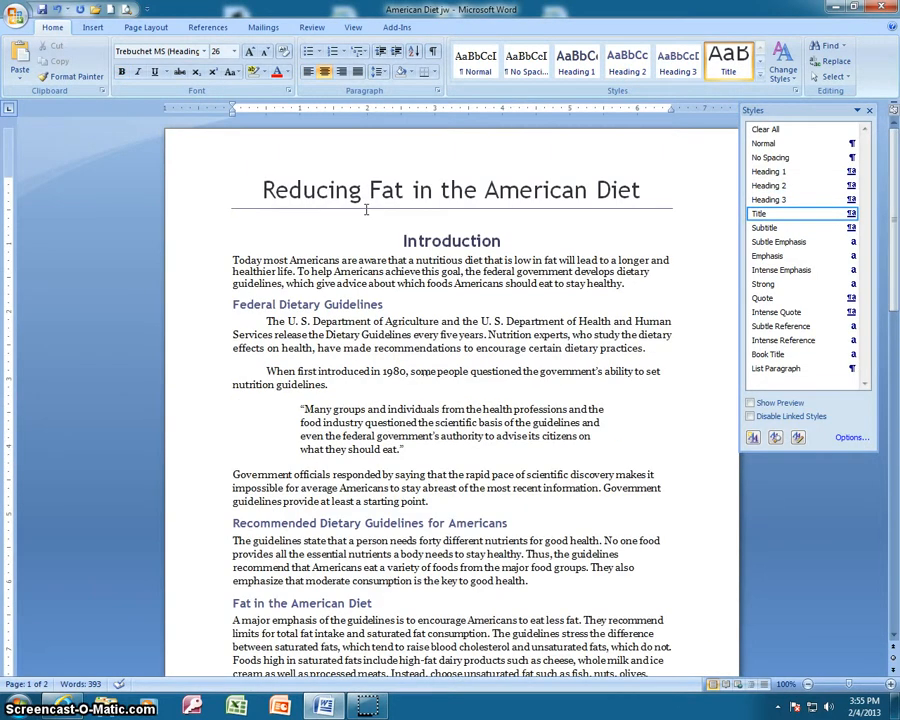
{"action": "scroll", "coordinate": [366, 209], "scroll_direction": "down", "scroll_amount": 12}
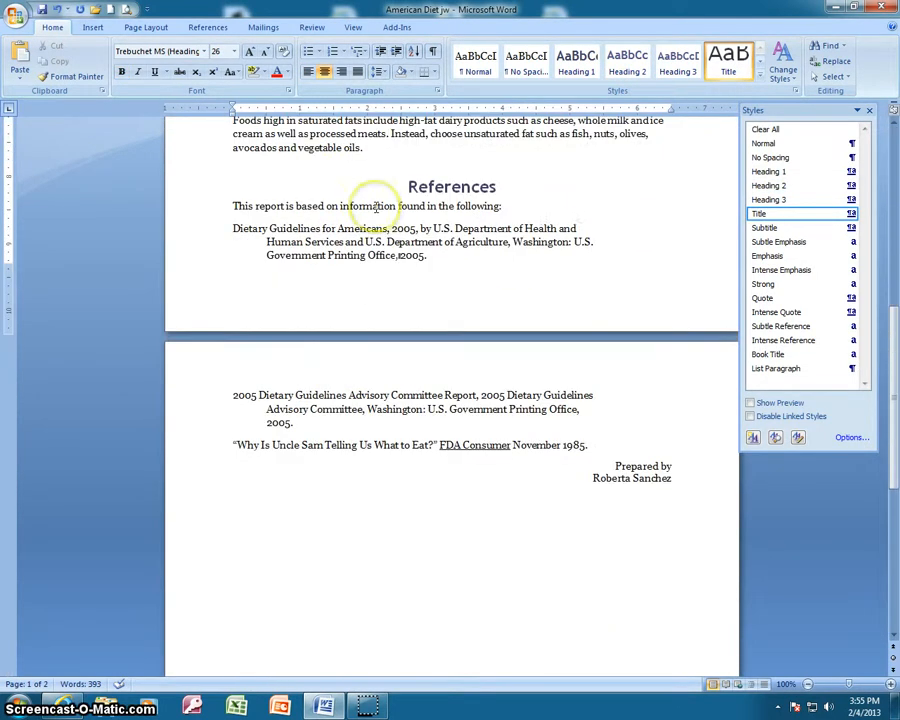
{"action": "scroll", "coordinate": [366, 220], "scroll_direction": "up", "scroll_amount": 7}
{"action": "scroll", "coordinate": [377, 205], "scroll_direction": "up", "scroll_amount": 4}
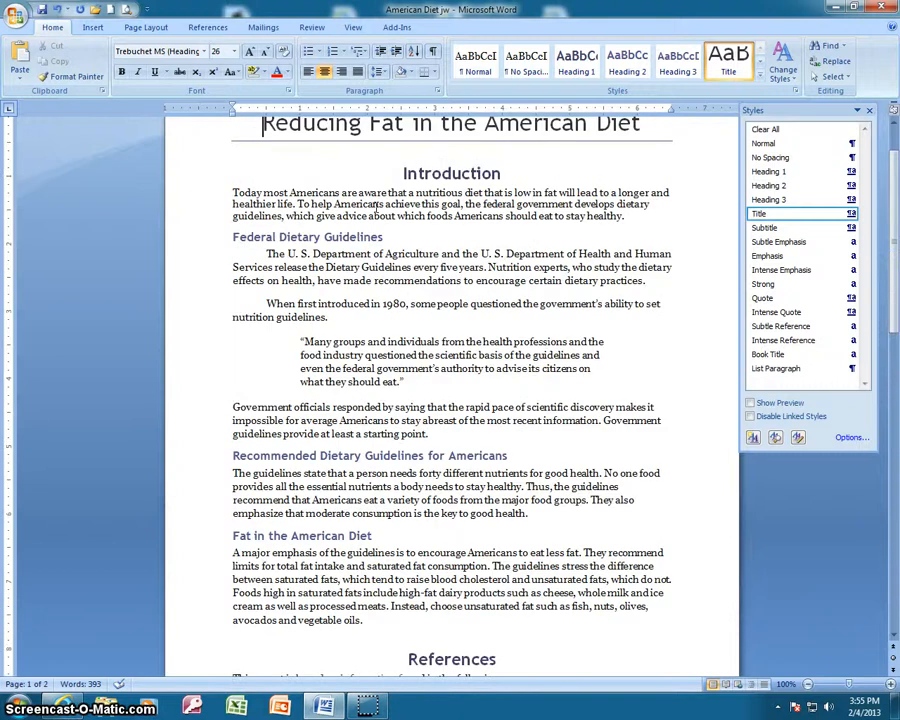
{"action": "left_click", "coordinate": [375, 204]}
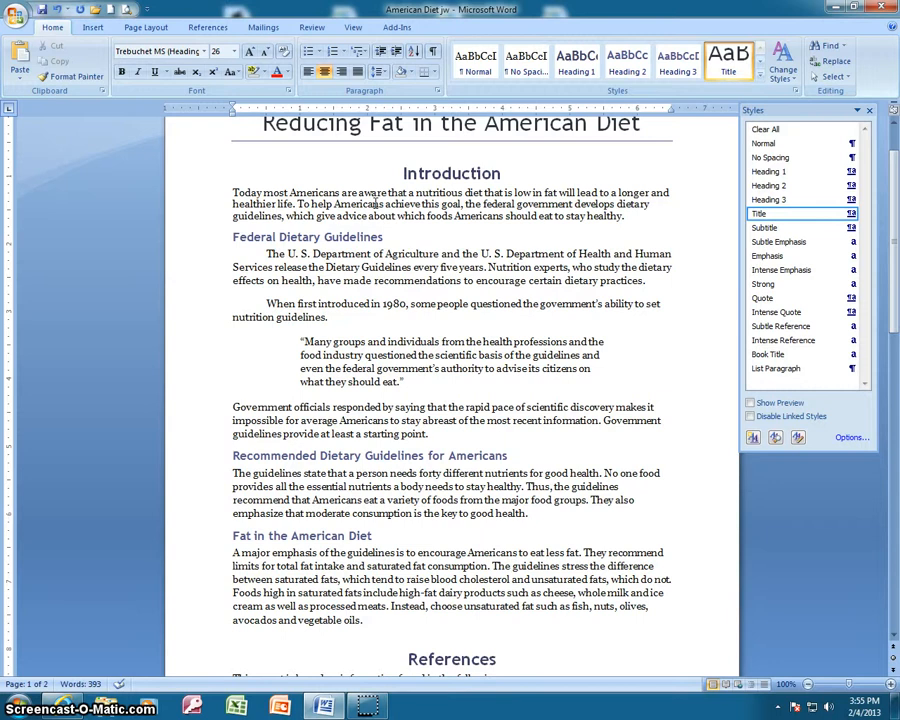
- Create a new blank document and enter "Health and Nutrition 101" and "Reducing Fat in the American Diet" on separate lines
{"action": "left_click", "coordinate": [111, 10]}
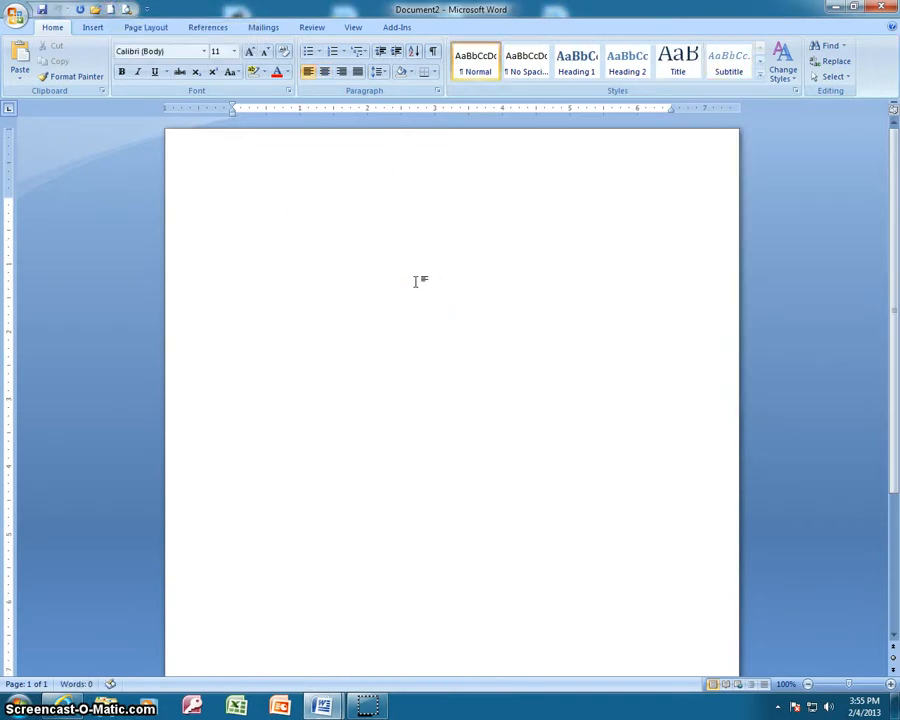
{"action": "left_click", "coordinate": [289, 253]}
{"action": "type", "text": "Health and"}
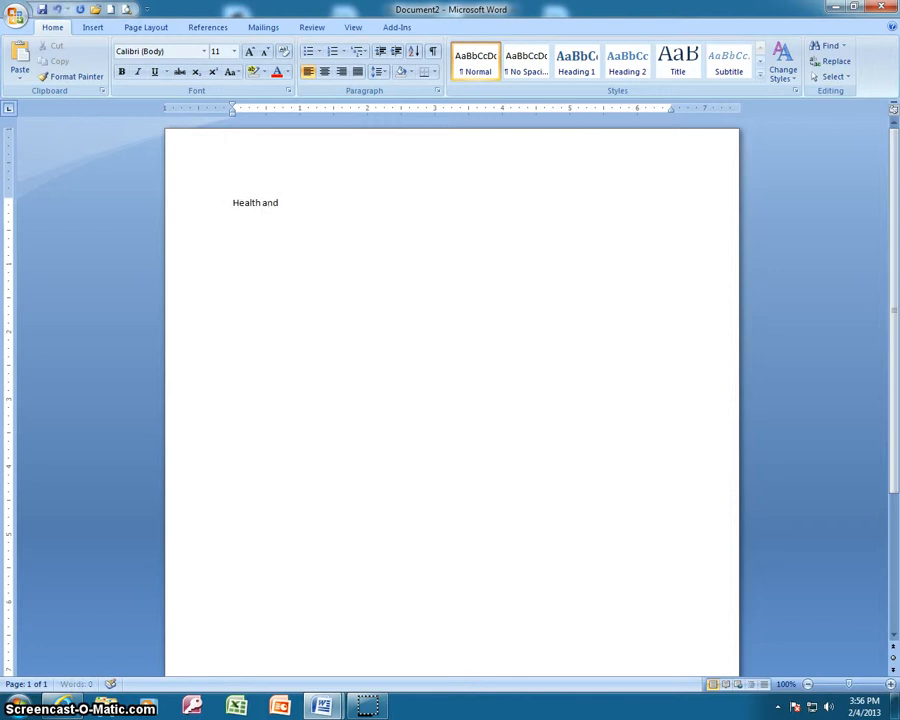
{"action": "type", "text": "1010"}
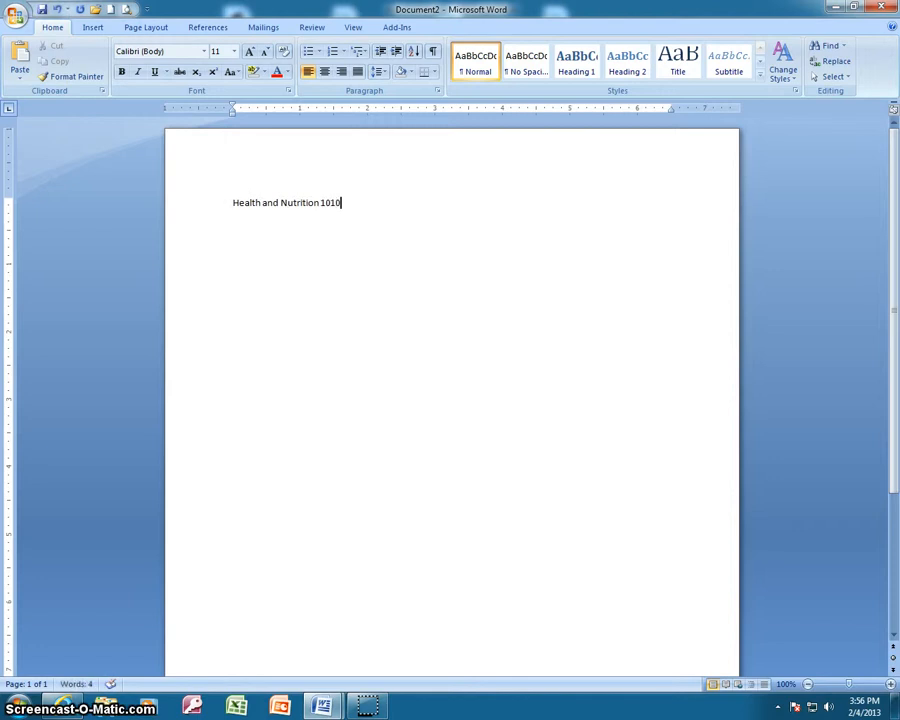
{"action": "key", "text": "BackSpace"}
{"action": "key", "text": "Return"}
{"action": "type", "text": "R"}
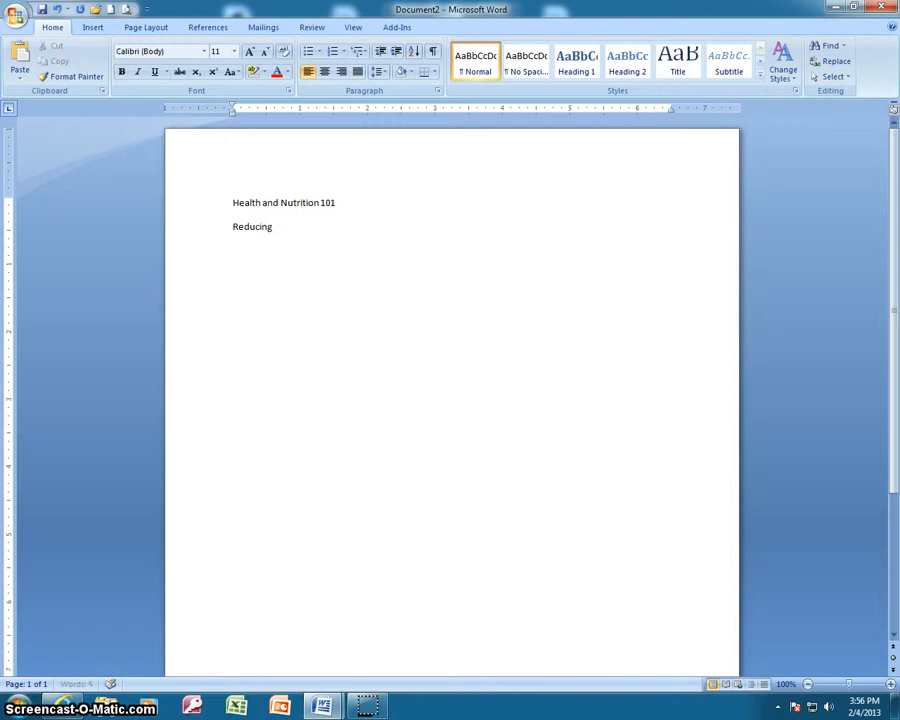
{"action": "type", "text": "educing Fat in the American"}
{"action": "type", "text": " Die"}
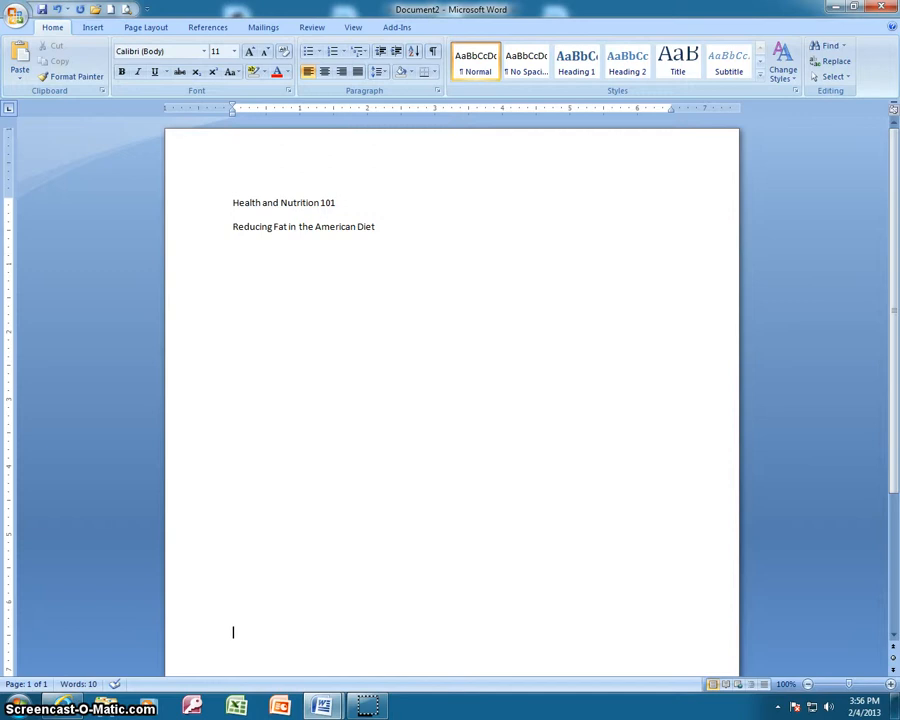
- Enter the author's full name near the bottom of the title page, with the date February 4, 2013 on the line below
{"action": "type", "text": "J"}
{"action": "type", "text": "ulie Wolner"}
{"action": "key", "text": "Return"}
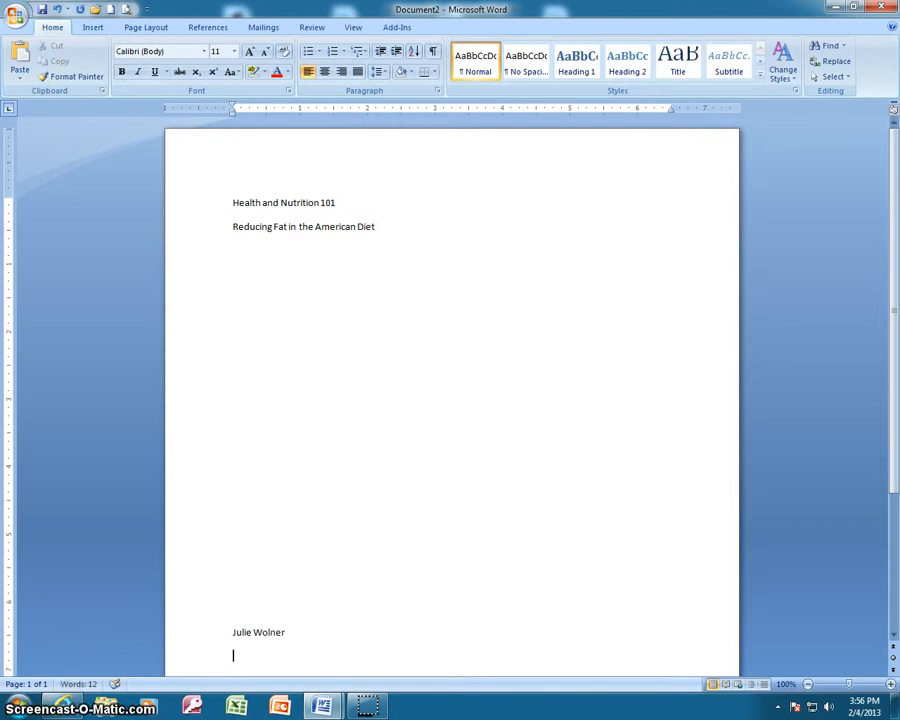
{"action": "type", "text": "Febru"}
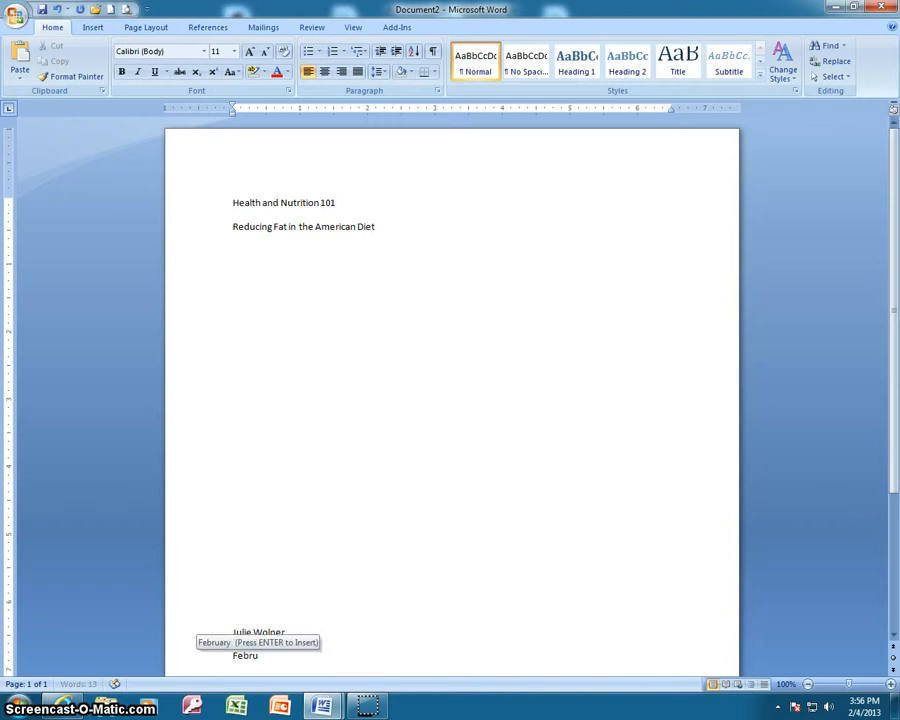
{"action": "key", "text": "Return"}
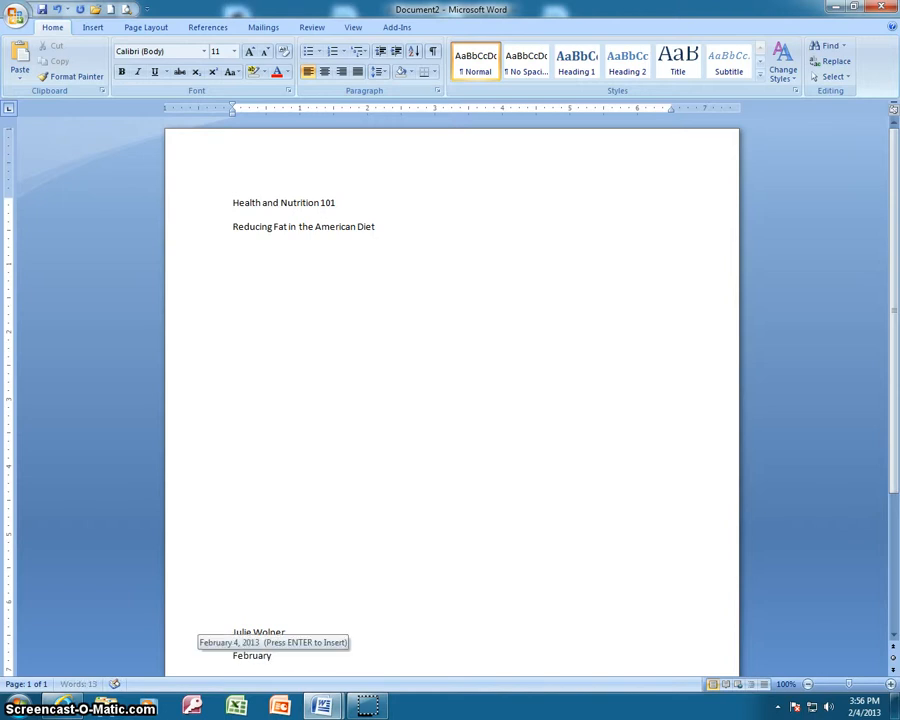
{"action": "key", "text": "Return"}
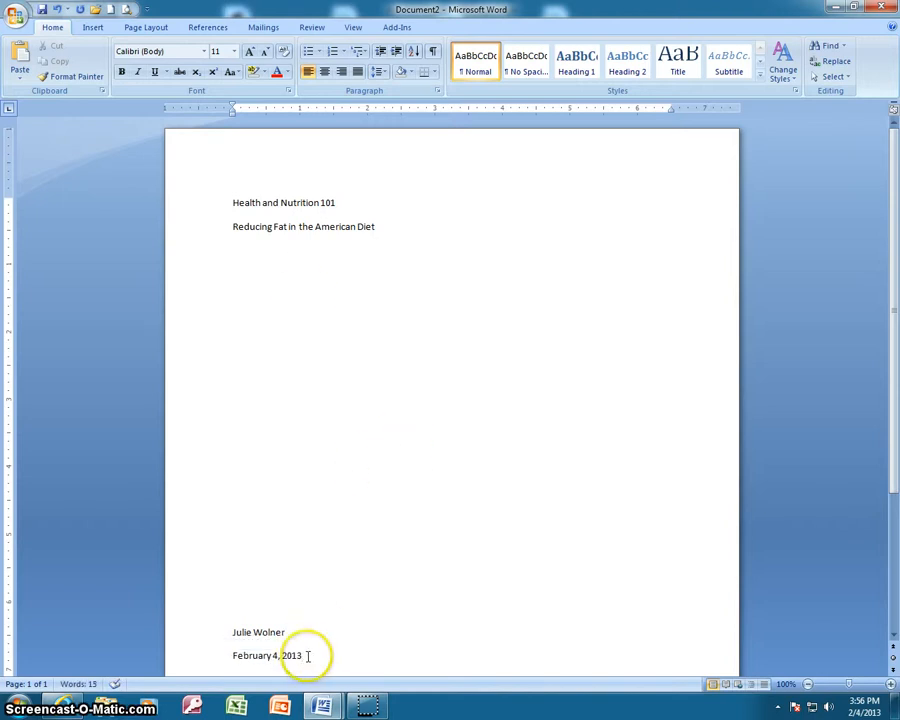
- Centre all the text on the title page, from the course name down to the date
{"action": "mouse_move", "coordinate": [304, 655]}
{"action": "left_mouse_down"}
{"action": "mouse_move", "coordinate": [167, 404]}
{"action": "mouse_move", "coordinate": [149, 160]}
{"action": "left_mouse_up"}
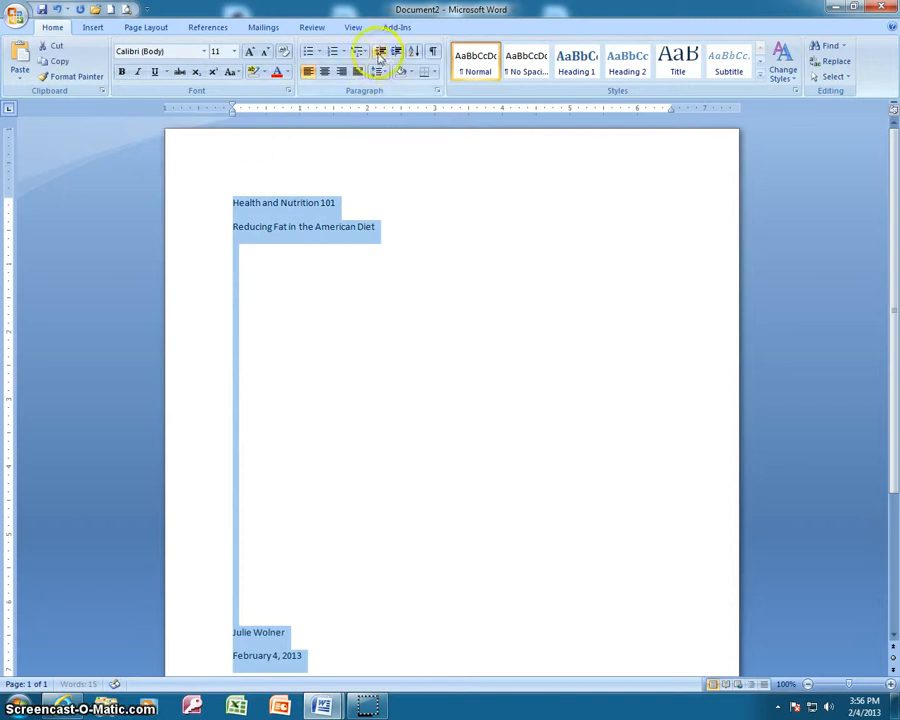
{"action": "left_click", "coordinate": [324, 71]}
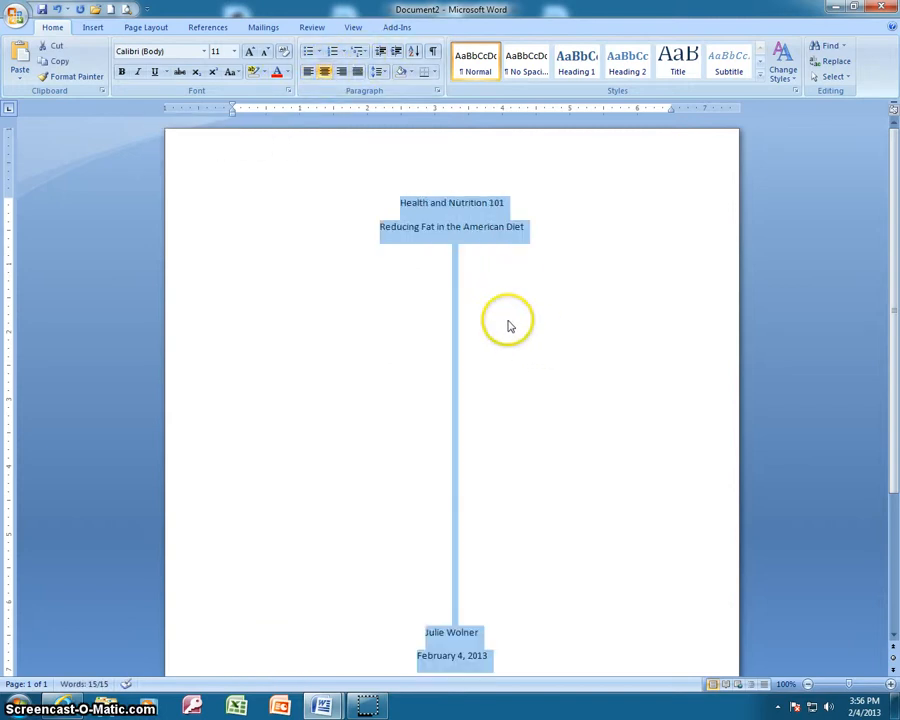
{"action": "left_click", "coordinate": [482, 262]}
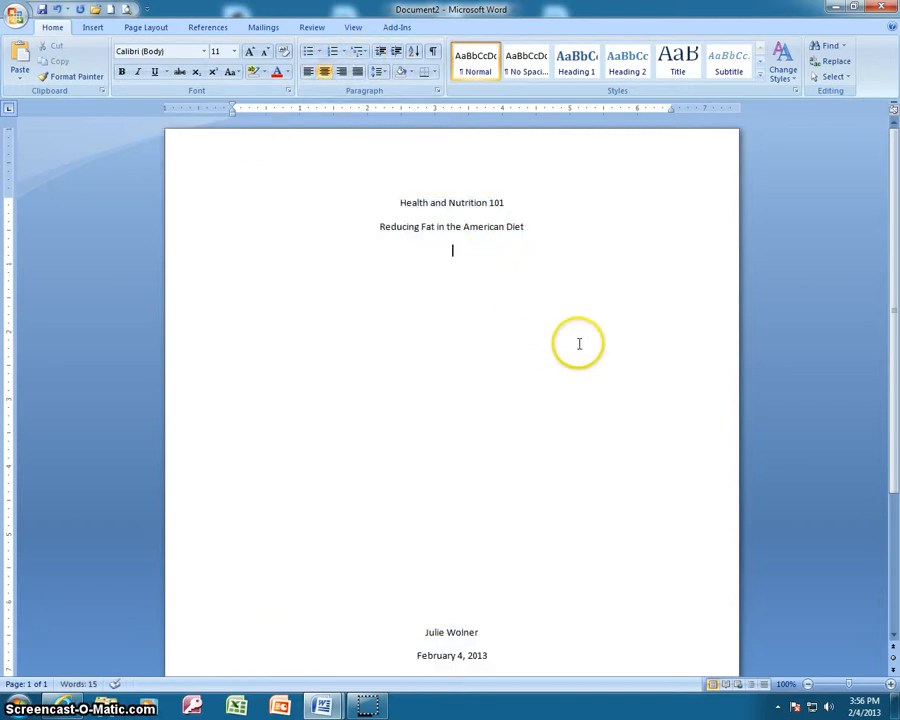
- Apply the Heading 1 style to the "Health and Nutrition 101" and "Reducing Fat in the American Diet" lines and centre them
{"action": "left_click_drag", "start_coordinate": [530, 226], "coordinate": [377, 213]}
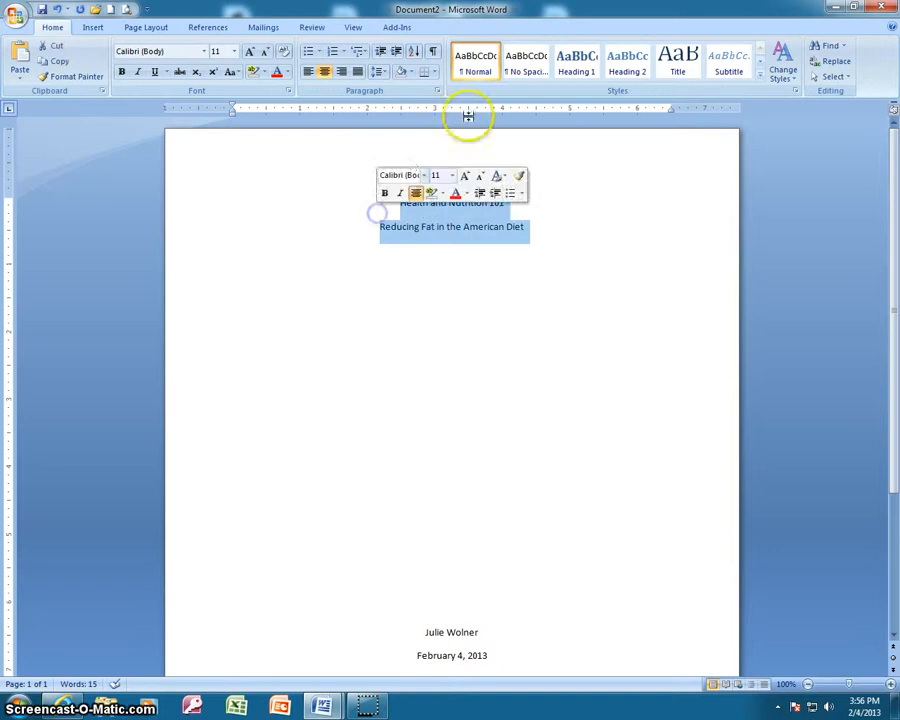
{"action": "left_click", "coordinate": [577, 62]}
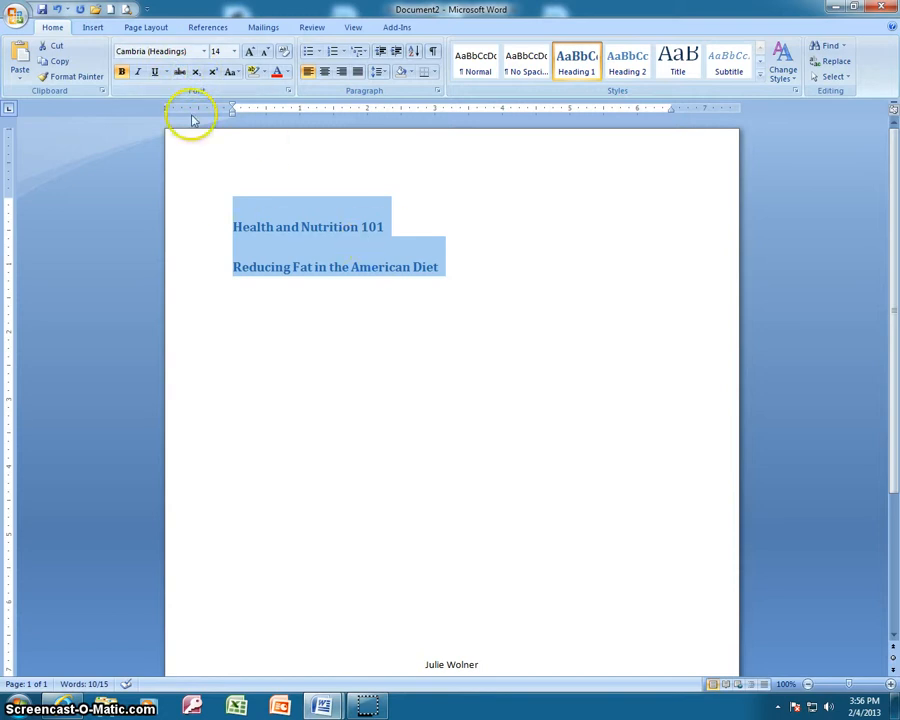
{"action": "left_click", "coordinate": [324, 72]}
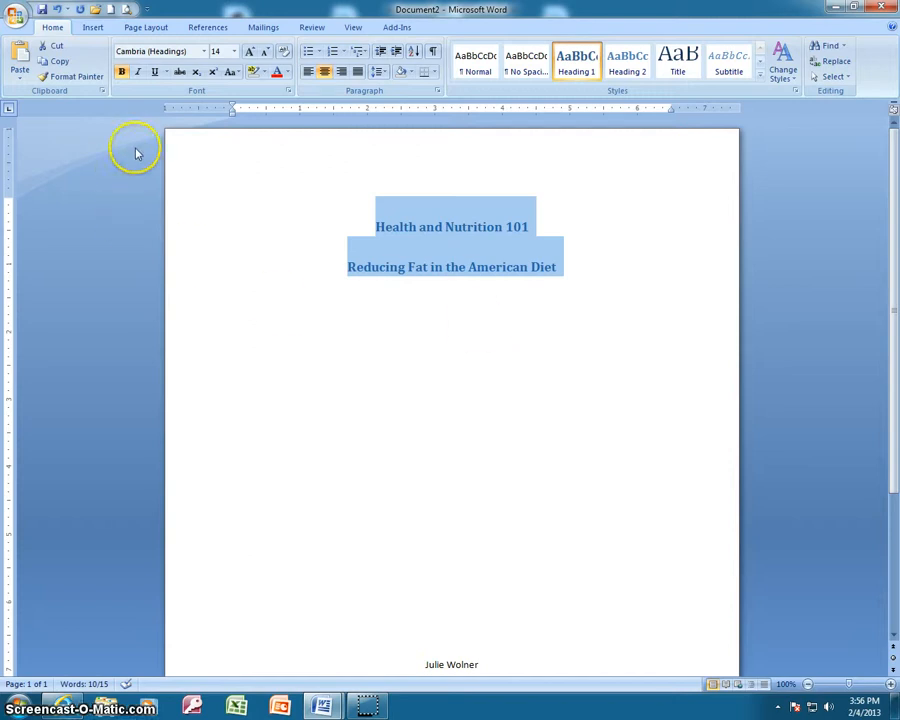
- Apply the built-in Urban theme to the title page document
{"action": "left_click", "coordinate": [143, 28]}
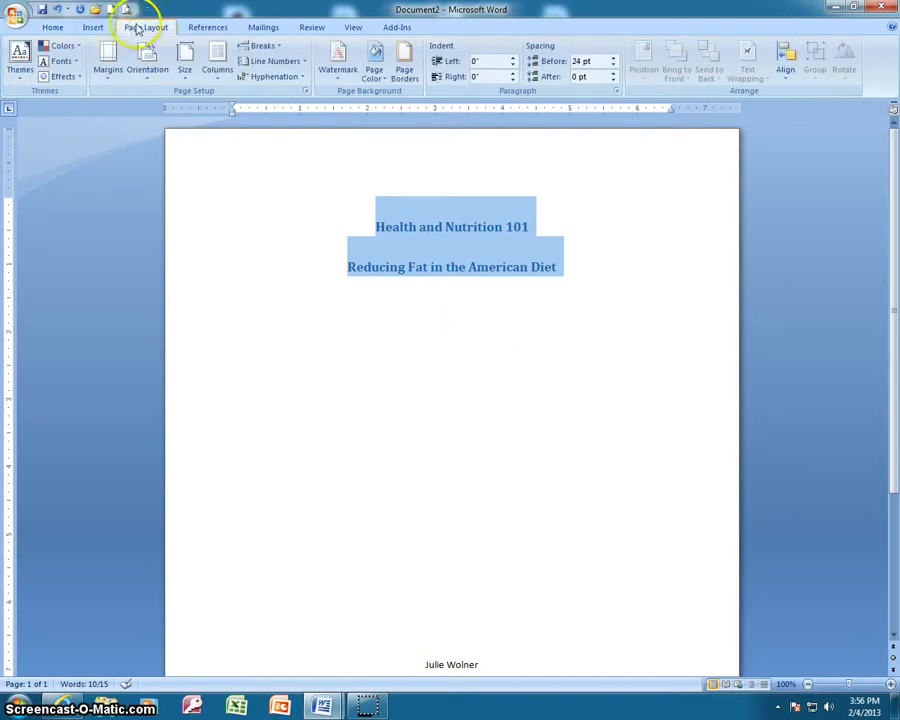
{"action": "left_click", "coordinate": [20, 62]}
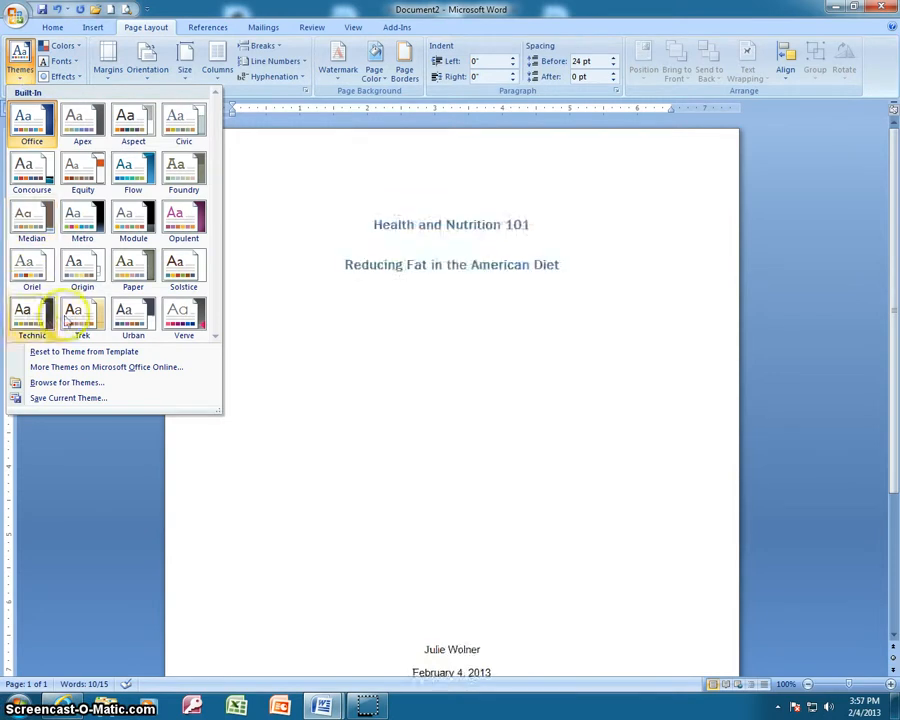
{"action": "left_click", "coordinate": [133, 318]}
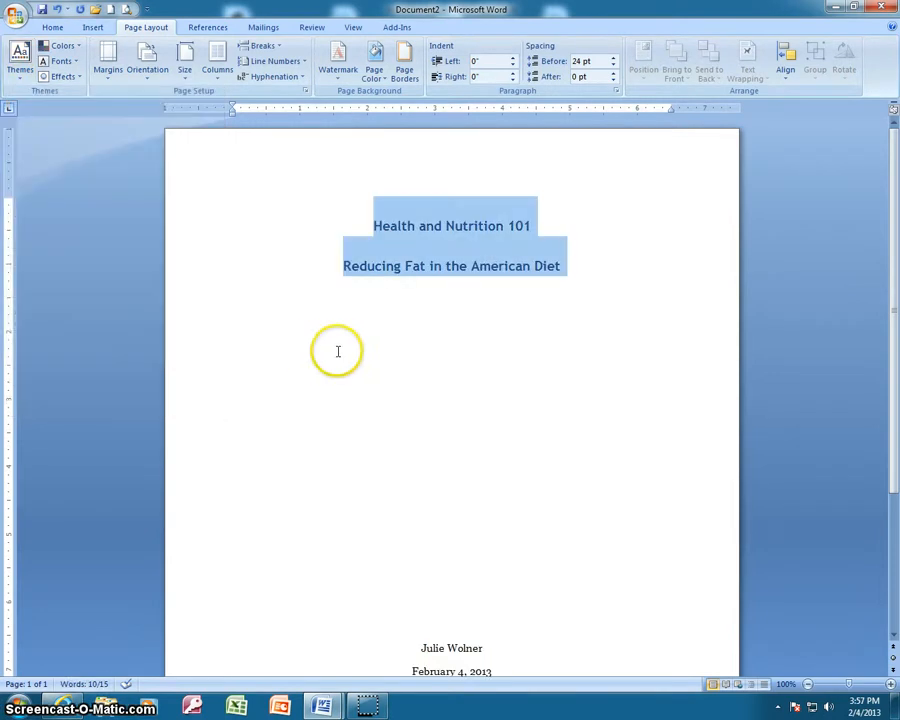